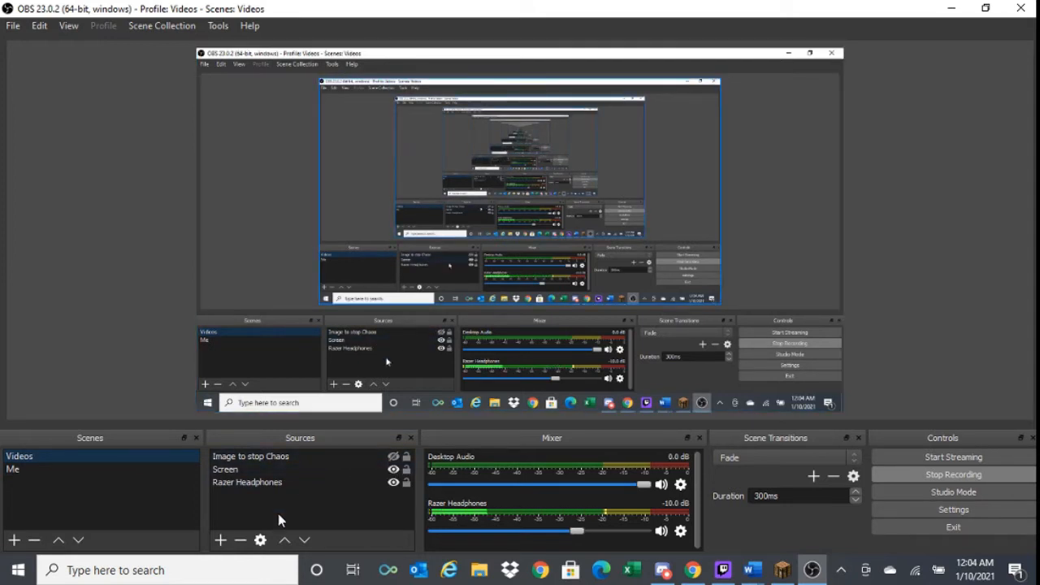
Examine the source types that can be added to the Videos scene and the options available for the Razer Headphones source.
left_click(220, 539)
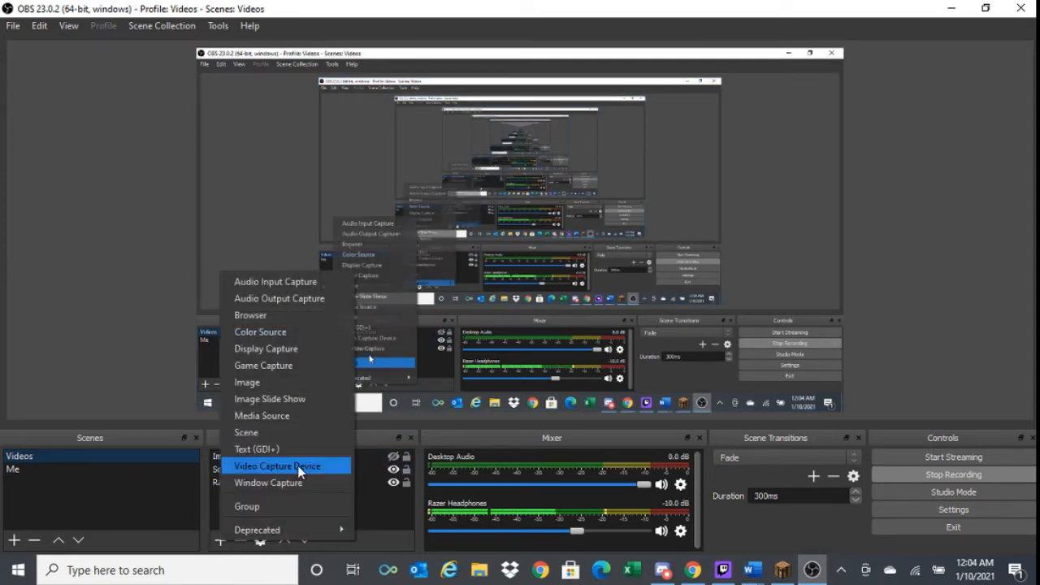
left_click(111, 313)
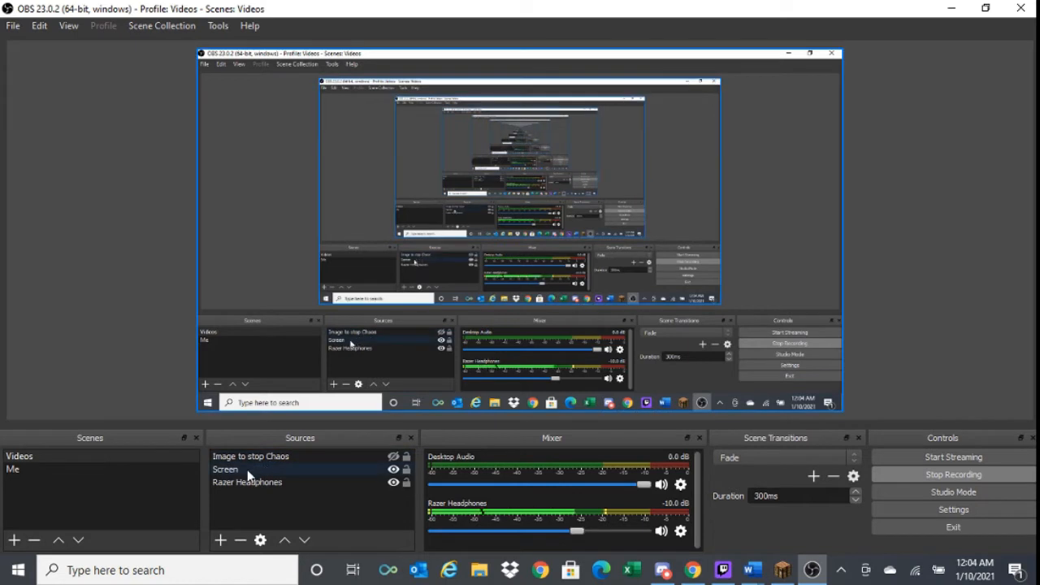
left_click(221, 538)
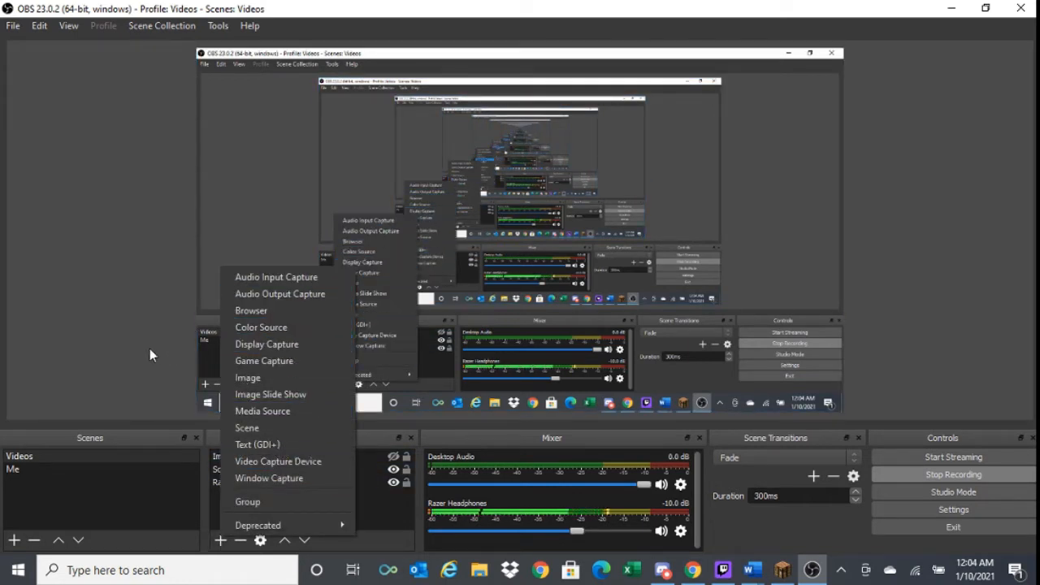
left_click(139, 372)
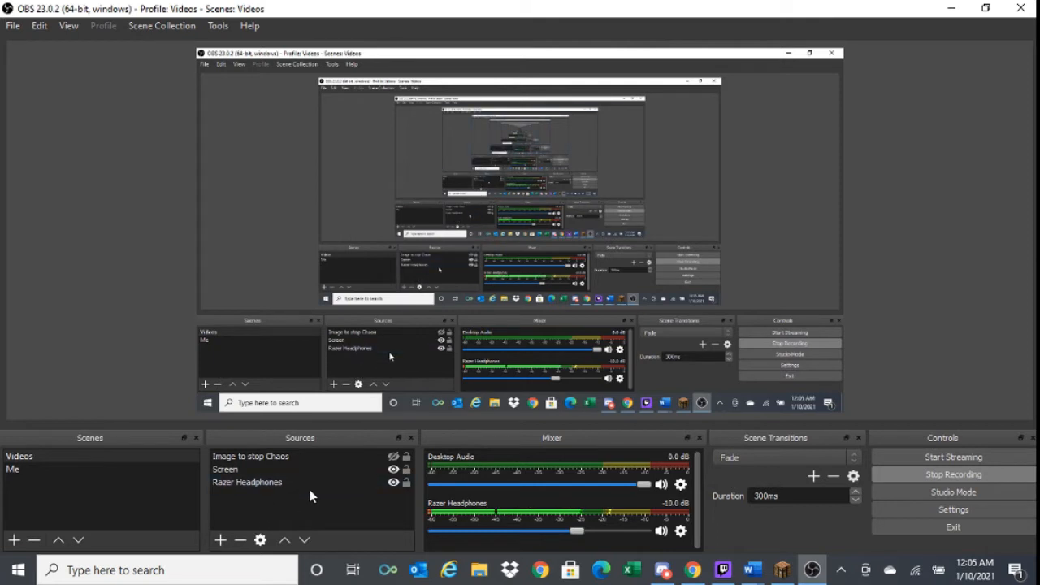
left_click(218, 540)
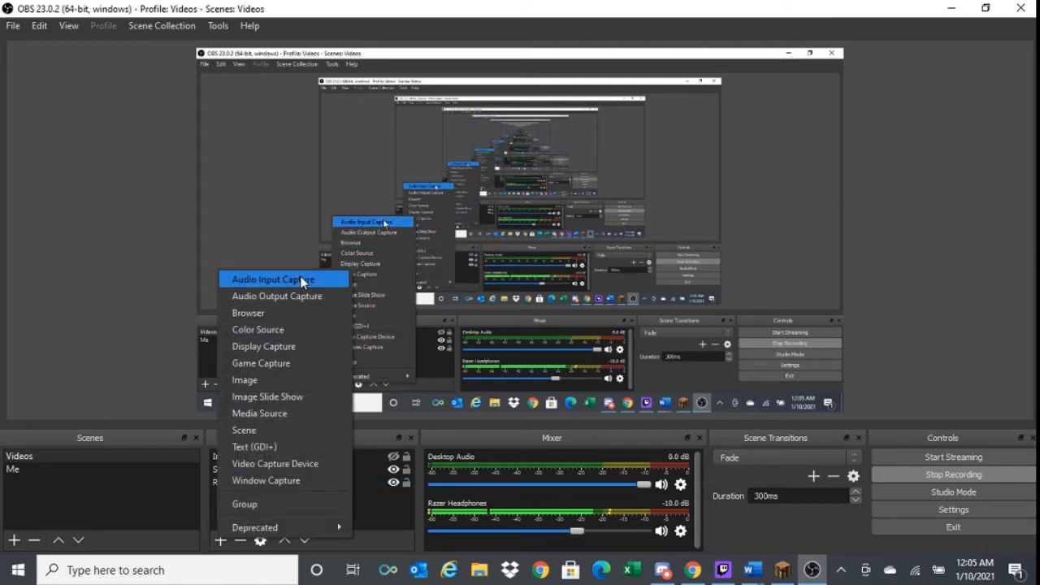
left_click(117, 353)
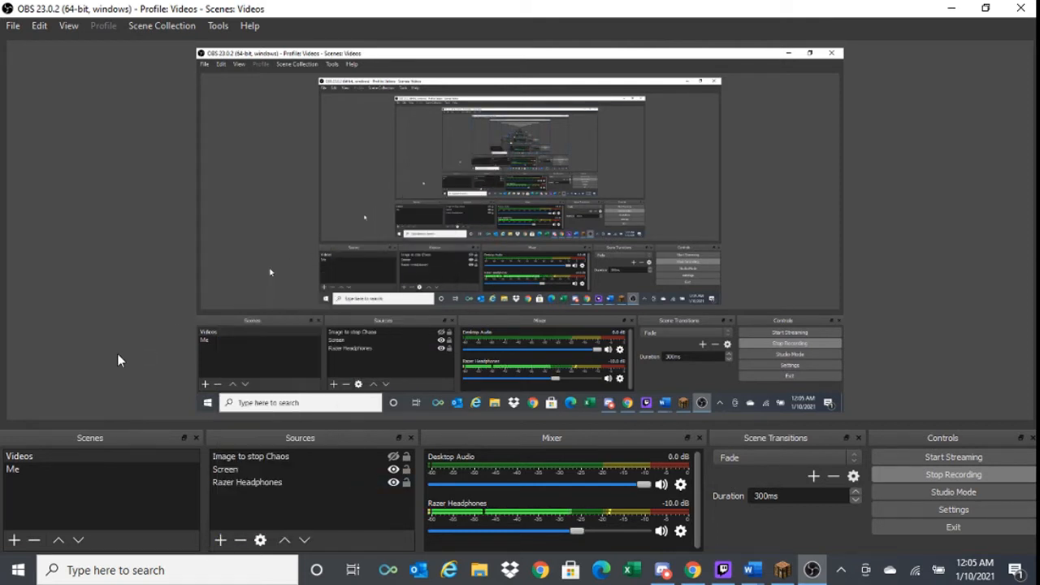
left_click(260, 483)
right_click(260, 483)
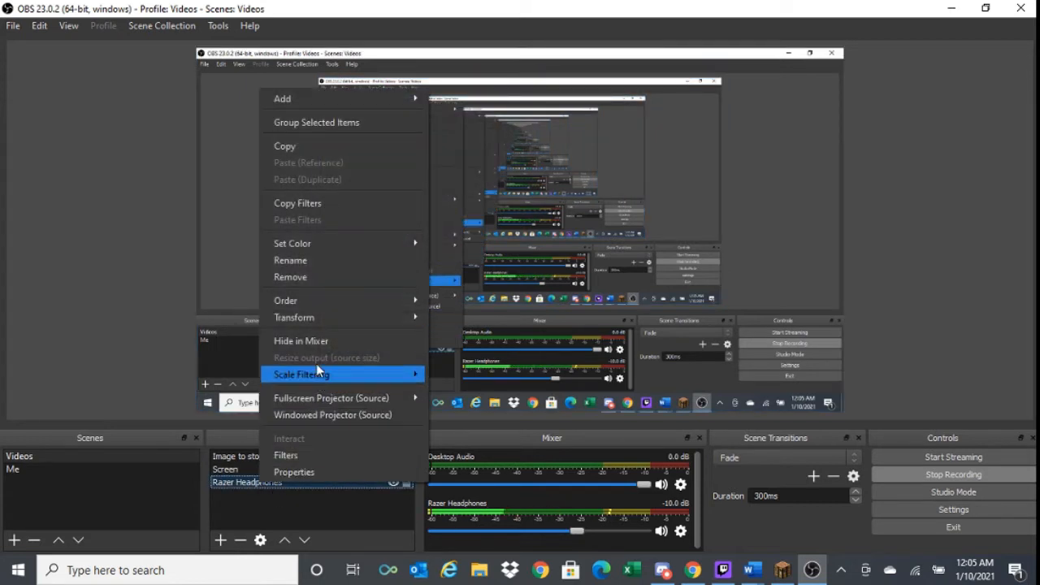
left_click(84, 306)
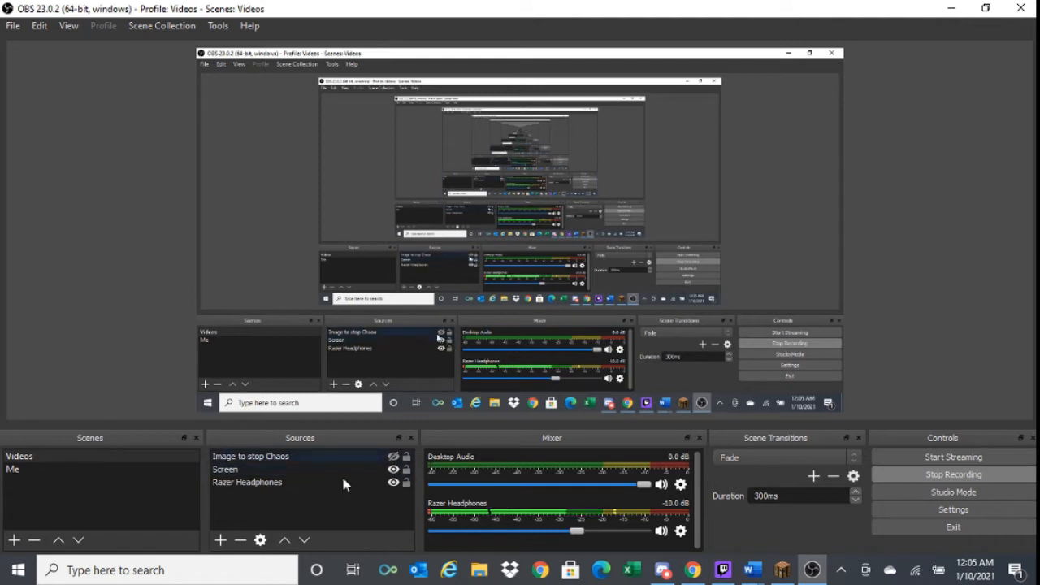
left_click(218, 540)
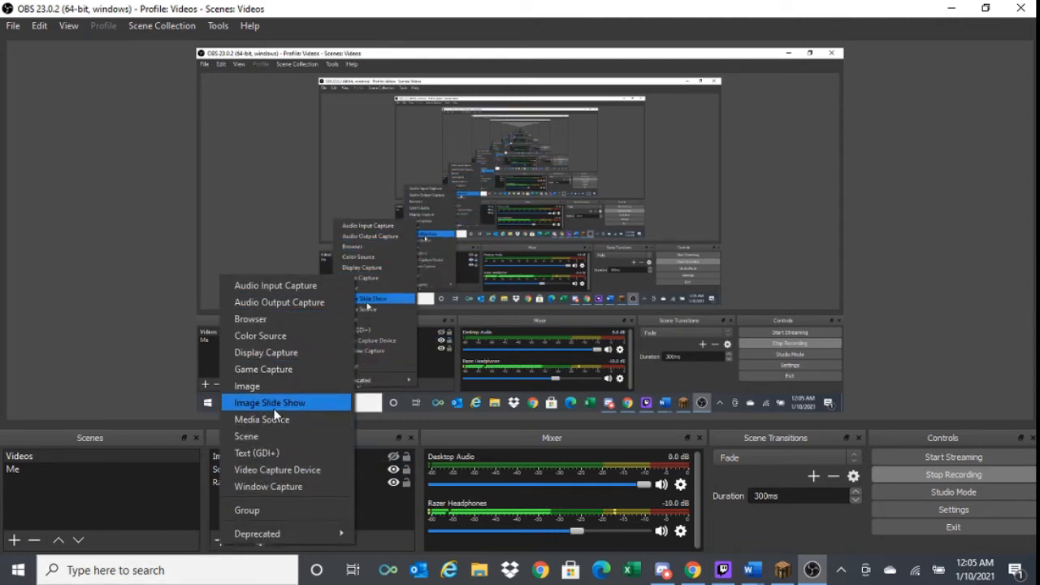
left_click(71, 350)
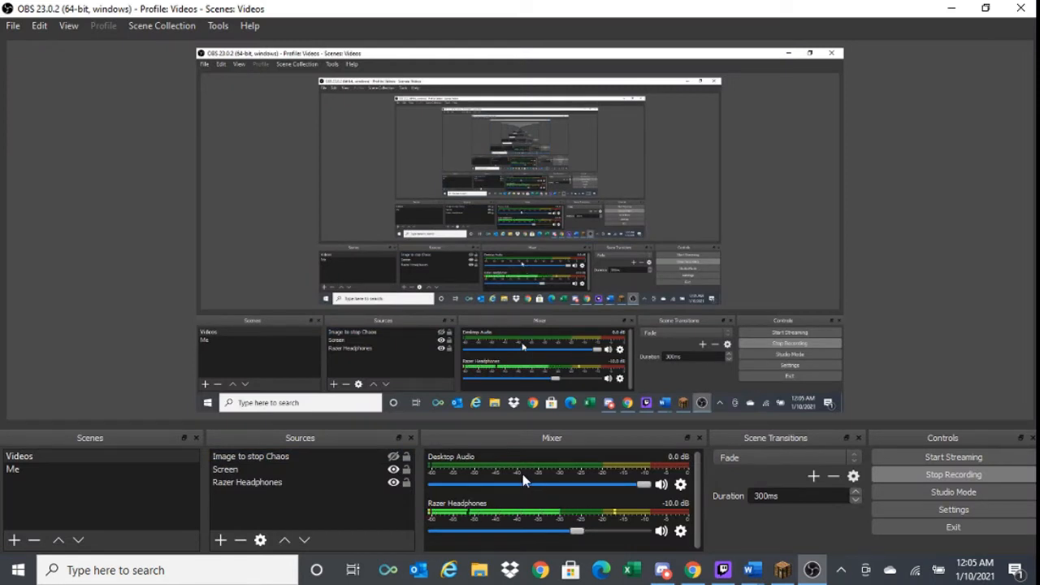
Lower the Desktop Audio volume in the mixer to -0.8 dB.
scroll(524, 485, "down", 1)
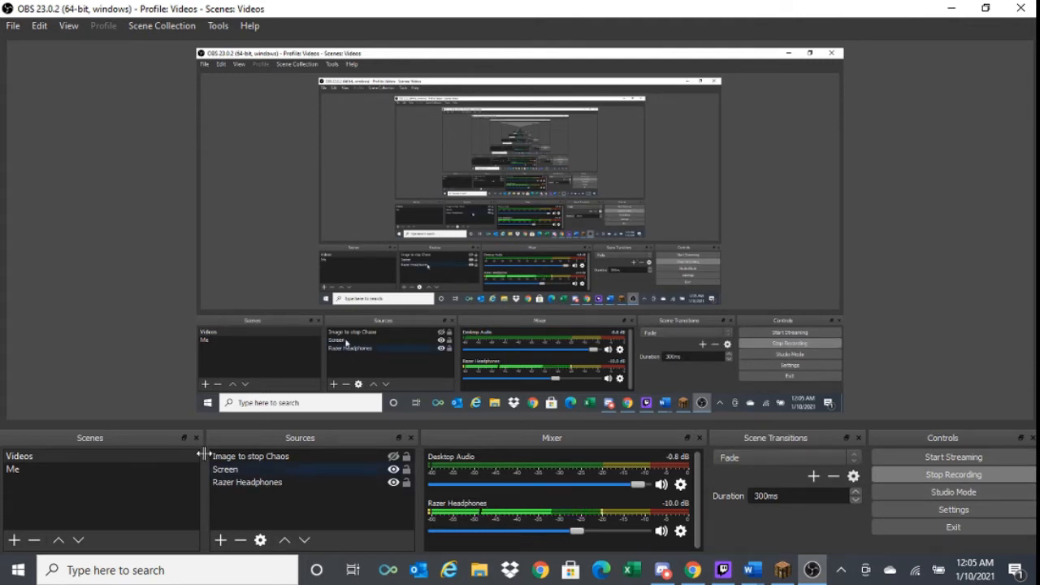
Try the Cut transition by switching to the Me scene and back to Videos, and return the transition to Fade.
left_click(776, 459)
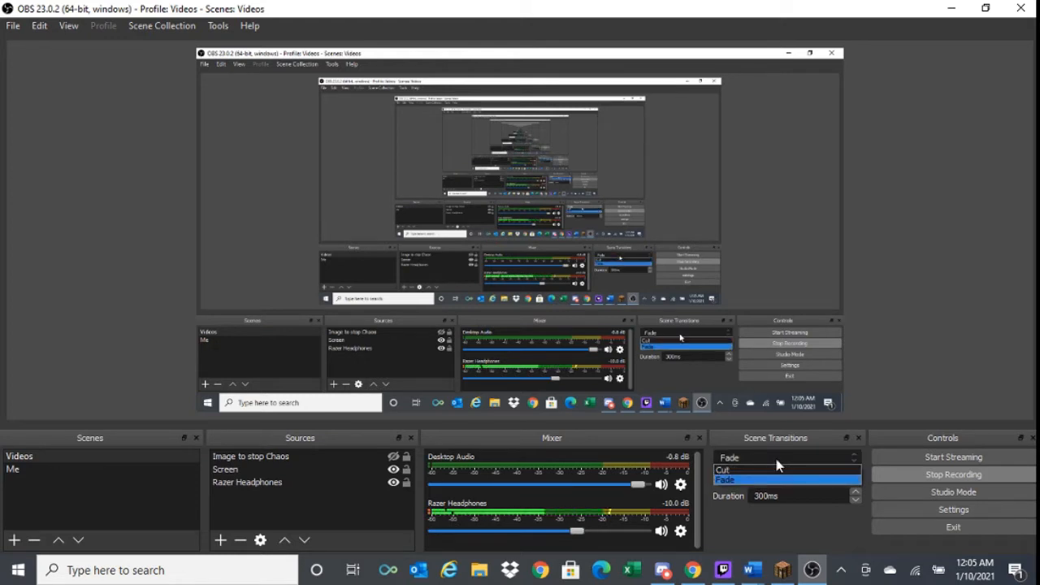
left_click(764, 468)
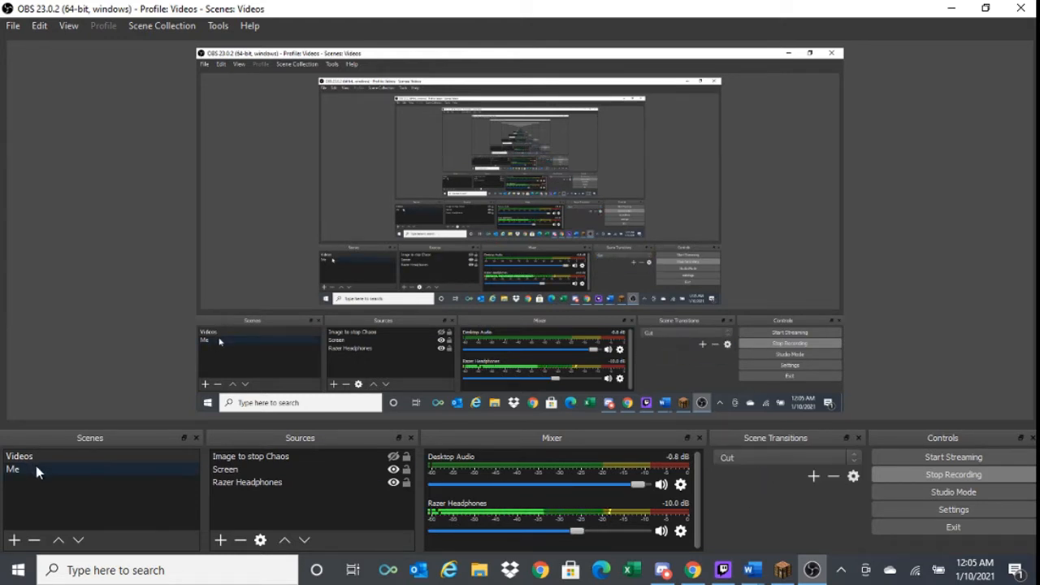
left_click(38, 470)
left_click(49, 457)
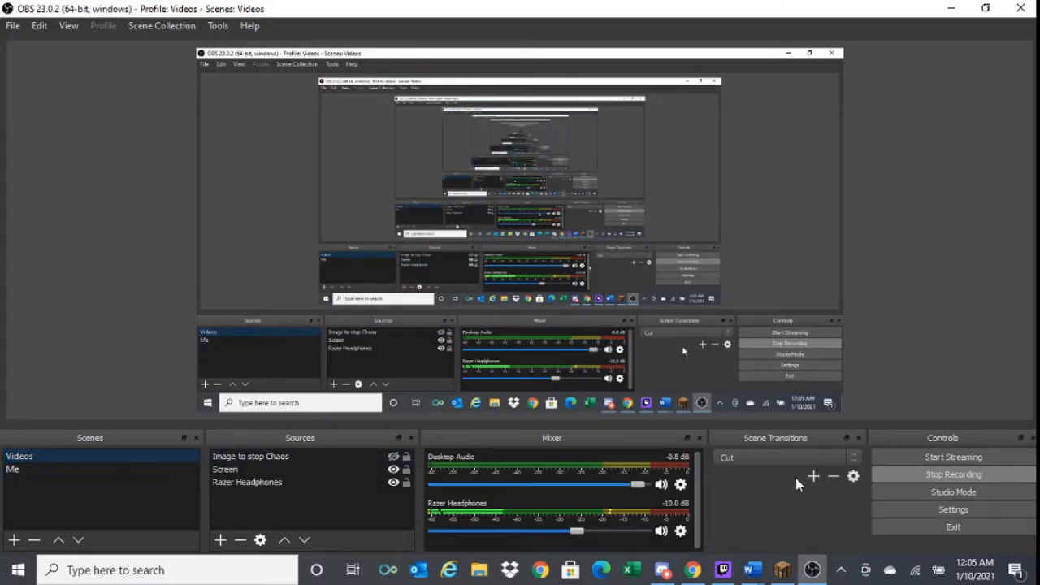
scroll(805, 461, "up", 1)
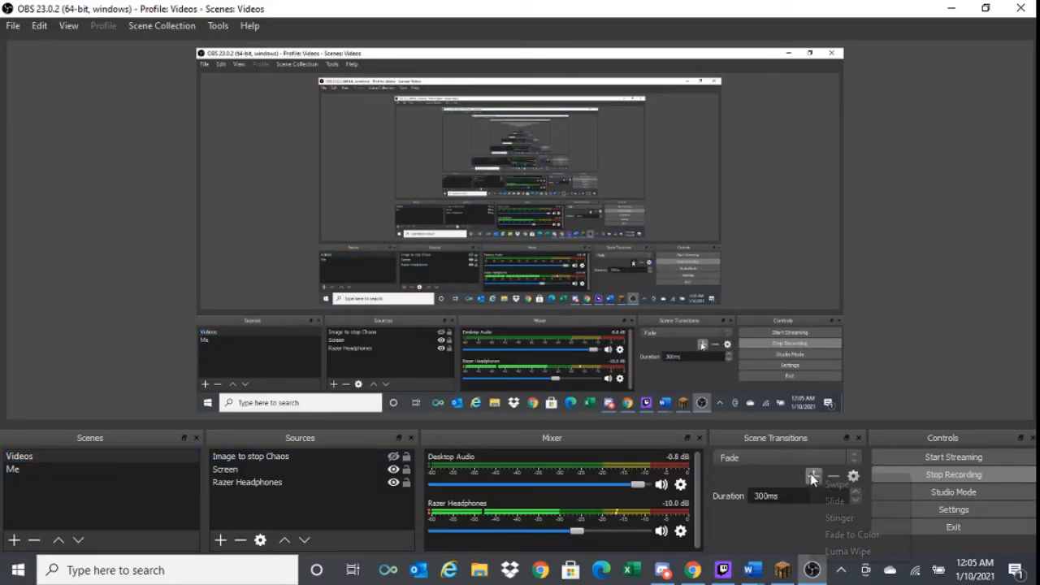
Examine the additional scene transition types that can be added.
left_click(812, 476)
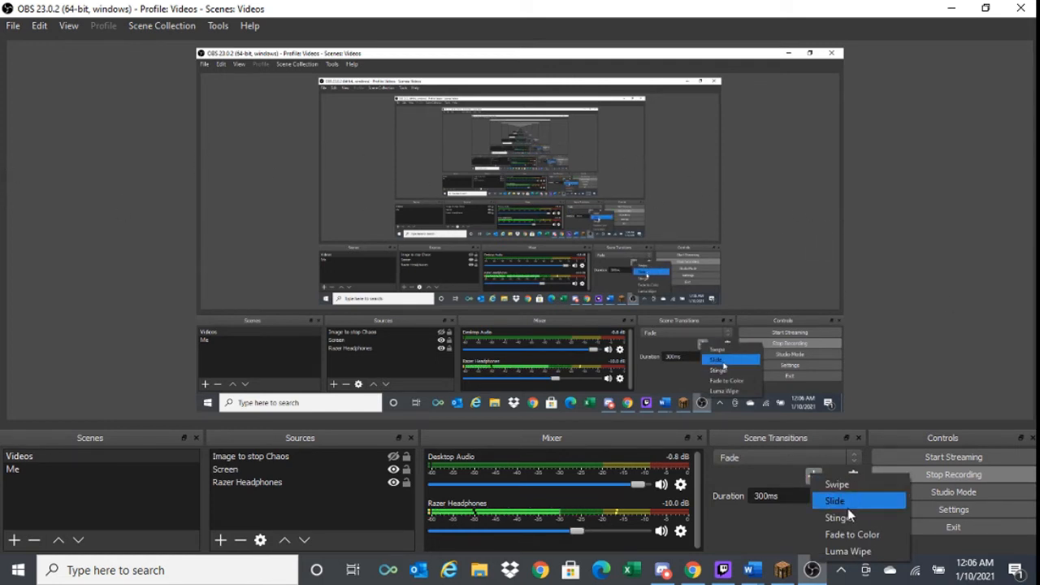
left_click(889, 301)
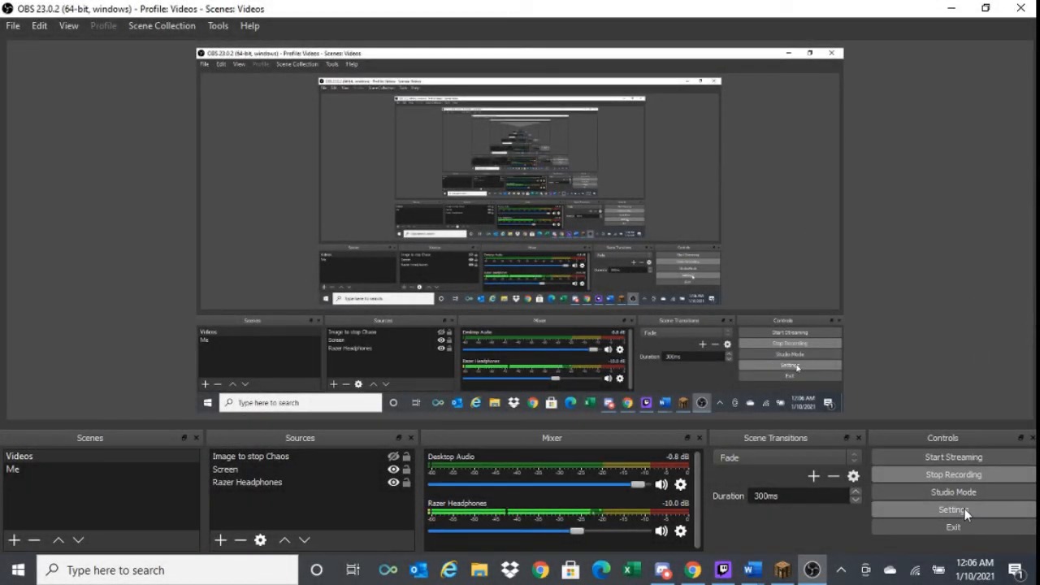
Open the settings and review the General options, including the available interface languages.
left_click(963, 509)
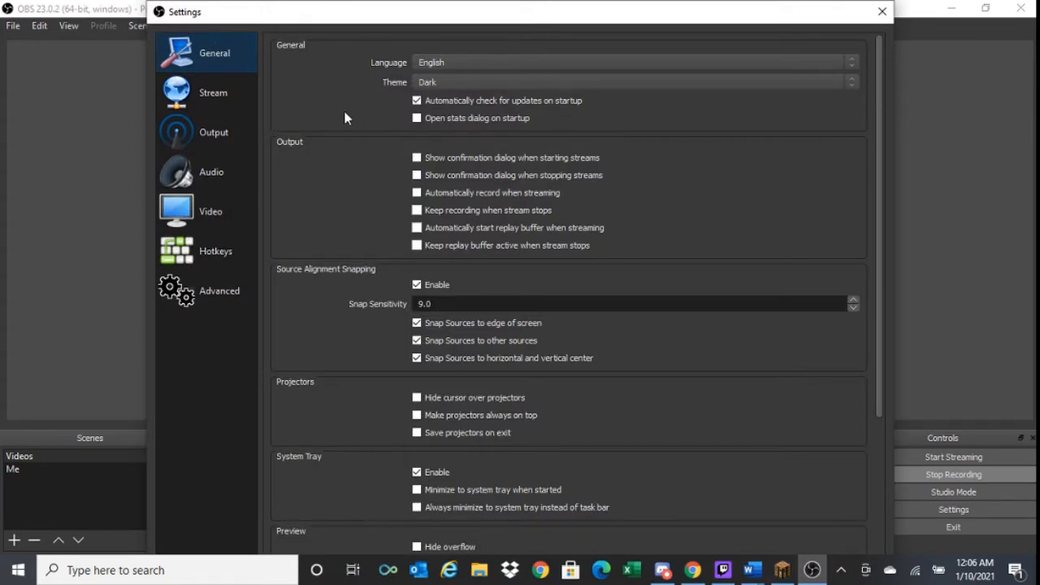
scroll(347, 119, "down", 5)
scroll(350, 169, "up", 5)
scroll(356, 247, "down", 3)
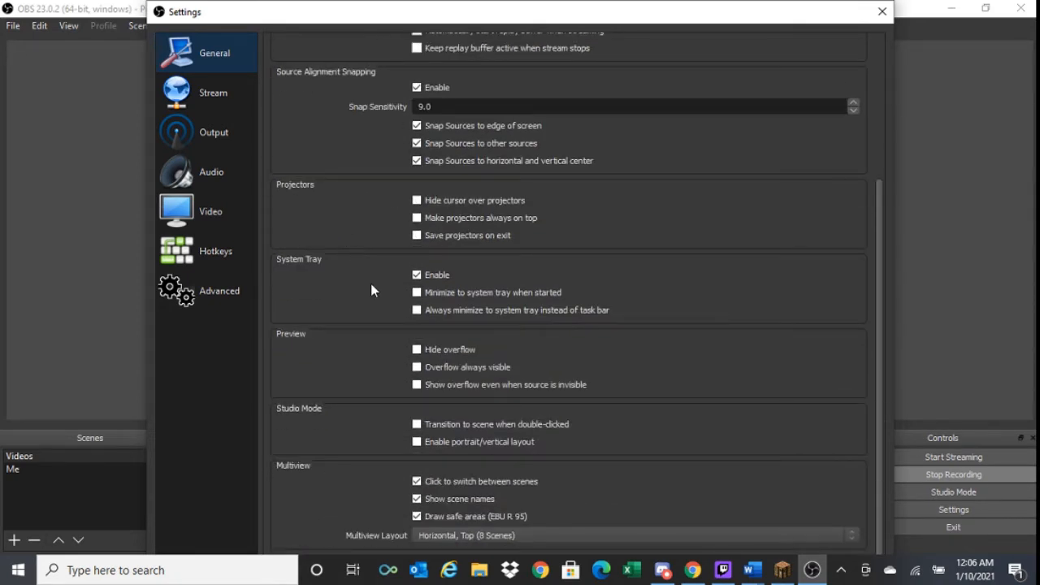
scroll(370, 286, "up", 3)
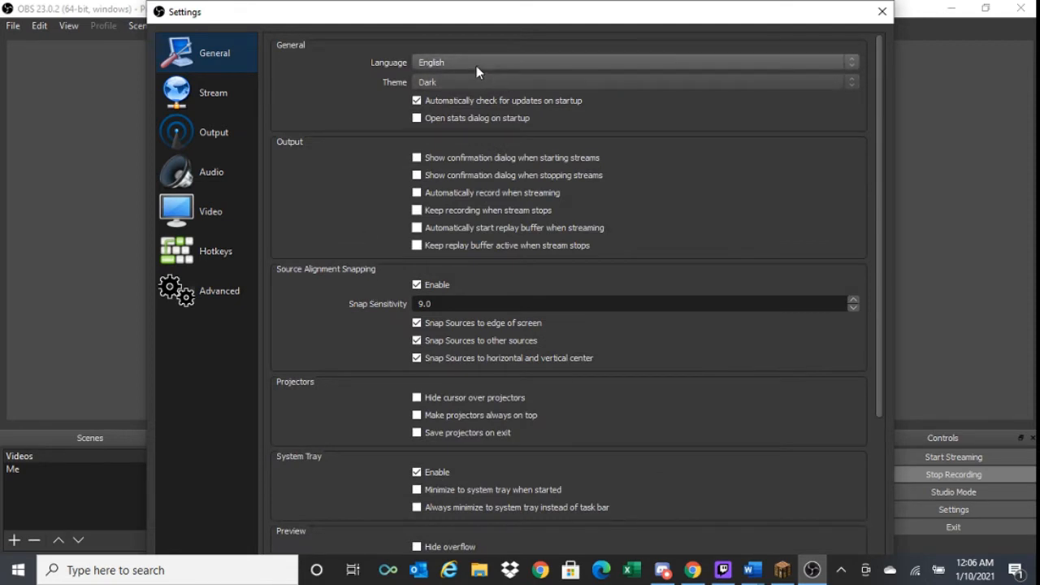
left_click(476, 63)
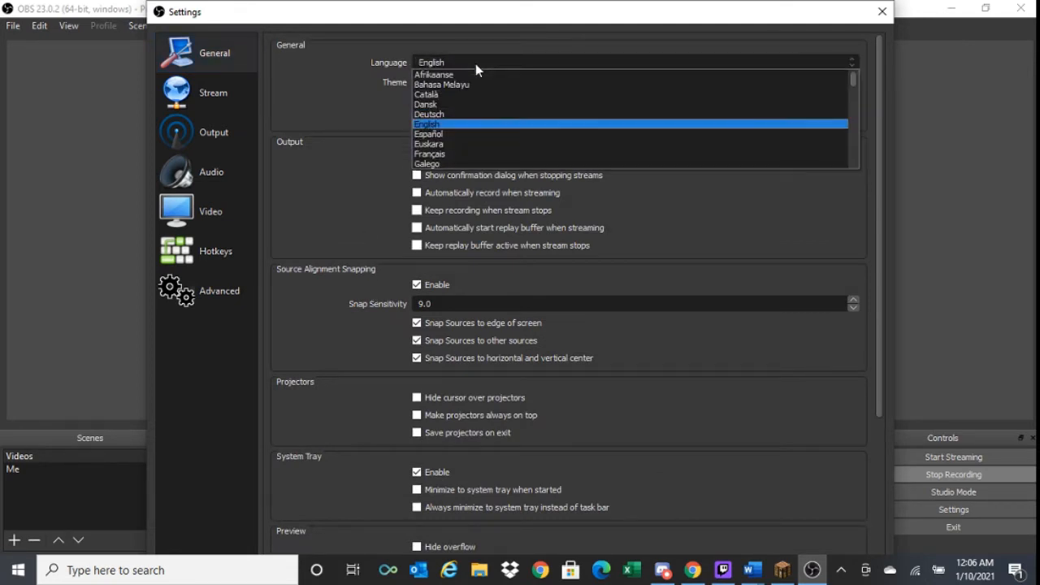
left_click(352, 79)
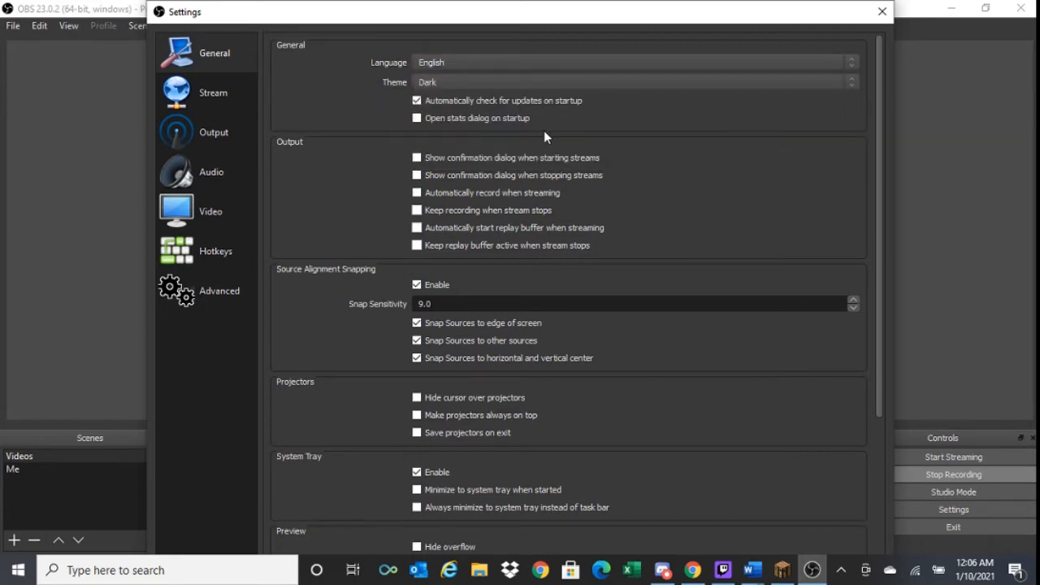
Try the Default interface theme and switch back to the Dark theme.
left_click(512, 82)
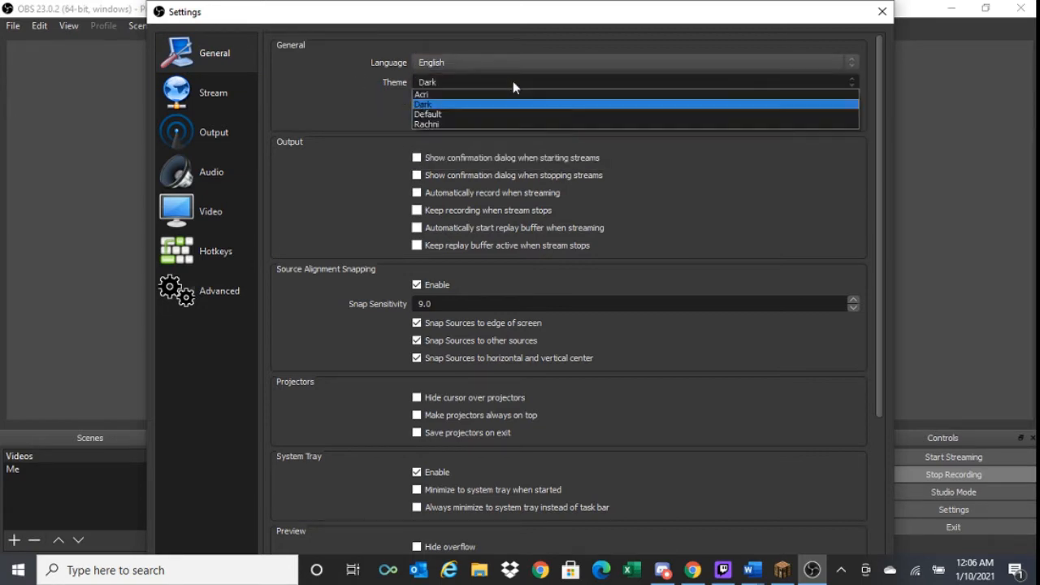
left_click(426, 112)
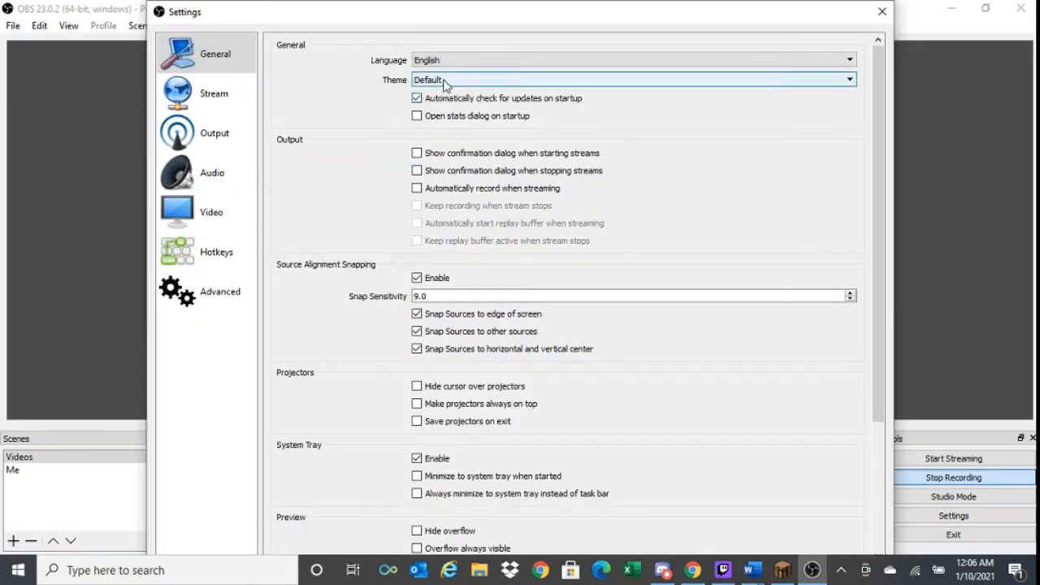
left_click(444, 82)
left_click(428, 98)
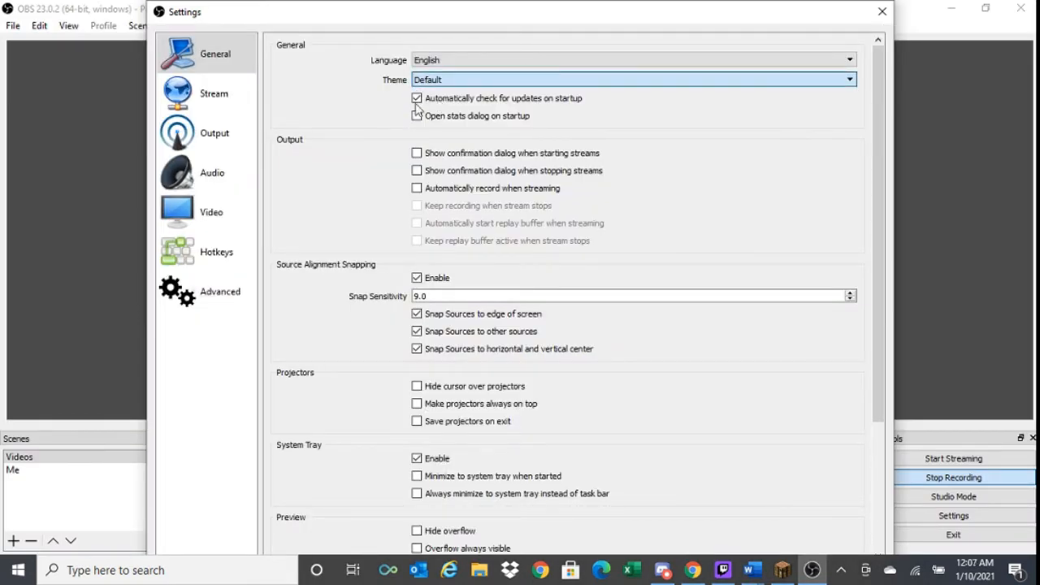
Review the streaming services offered in the Stream settings, keeping Twitch as the service.
left_click(203, 98)
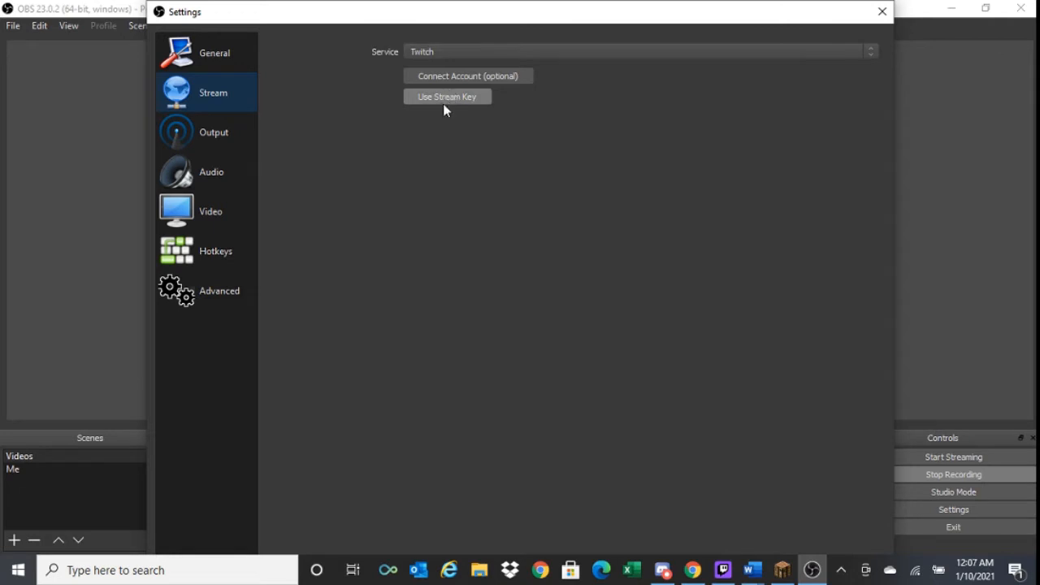
left_click(561, 52)
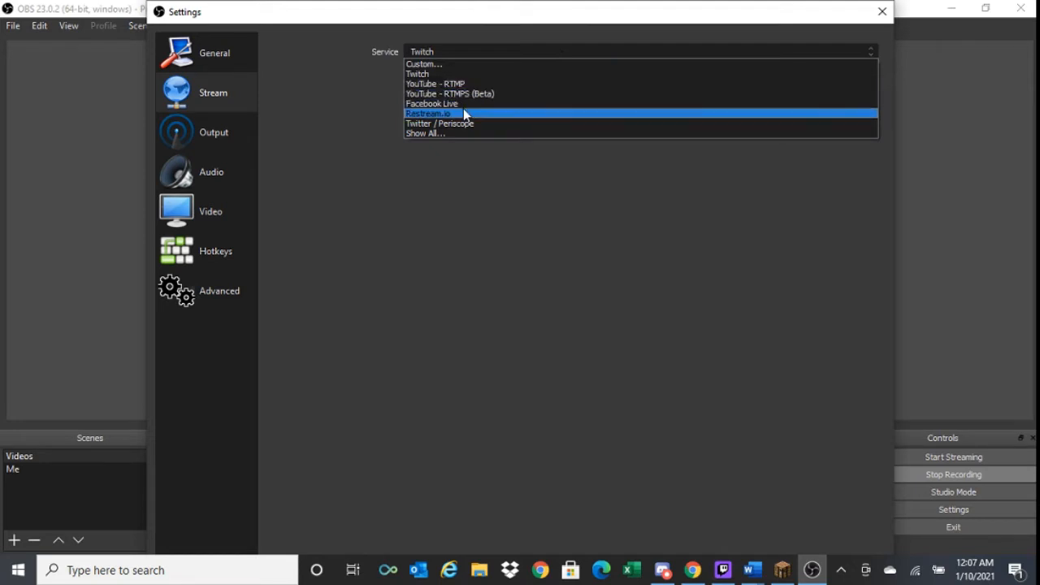
left_click(438, 51)
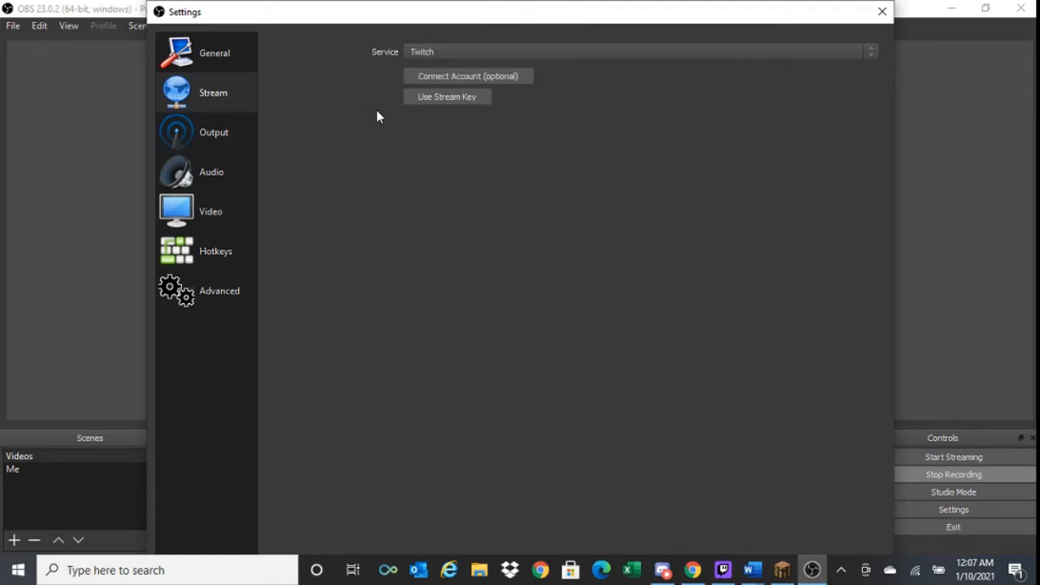
Review the Output and Audio settings, and close the settings without saving changes.
left_click(195, 138)
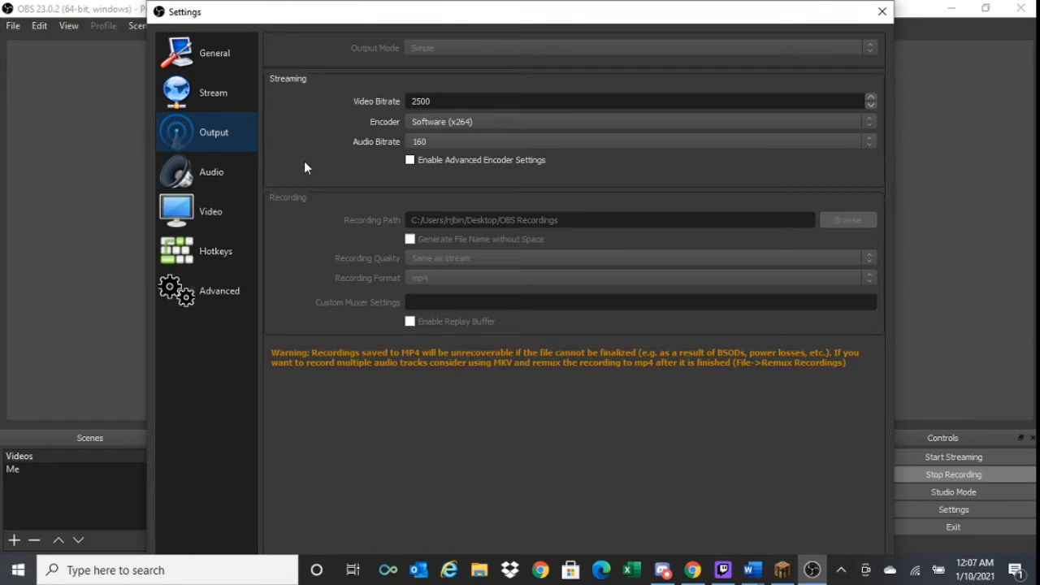
left_click(228, 97)
left_click(220, 140)
left_click(204, 174)
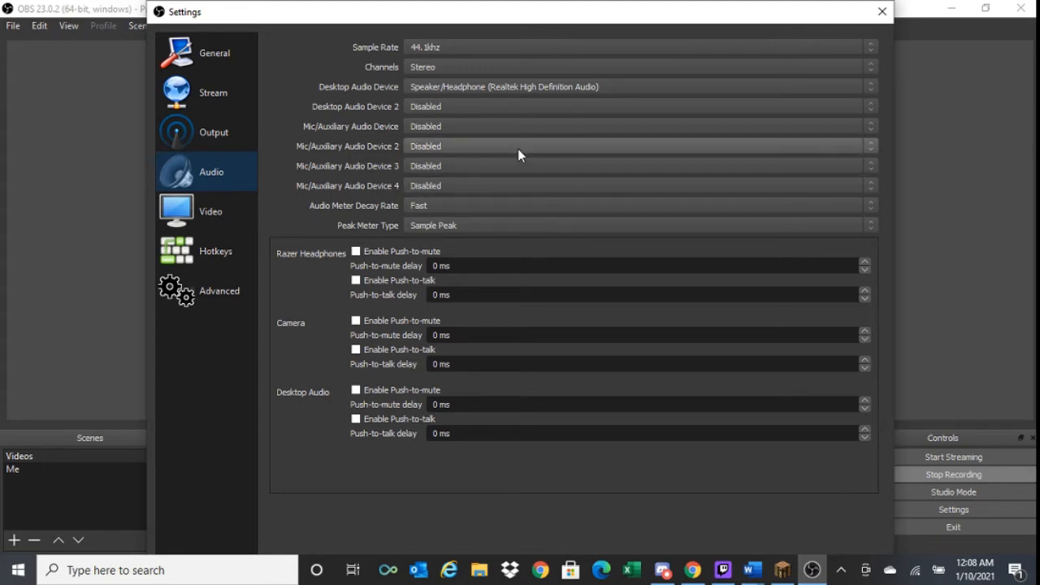
left_click(882, 13)
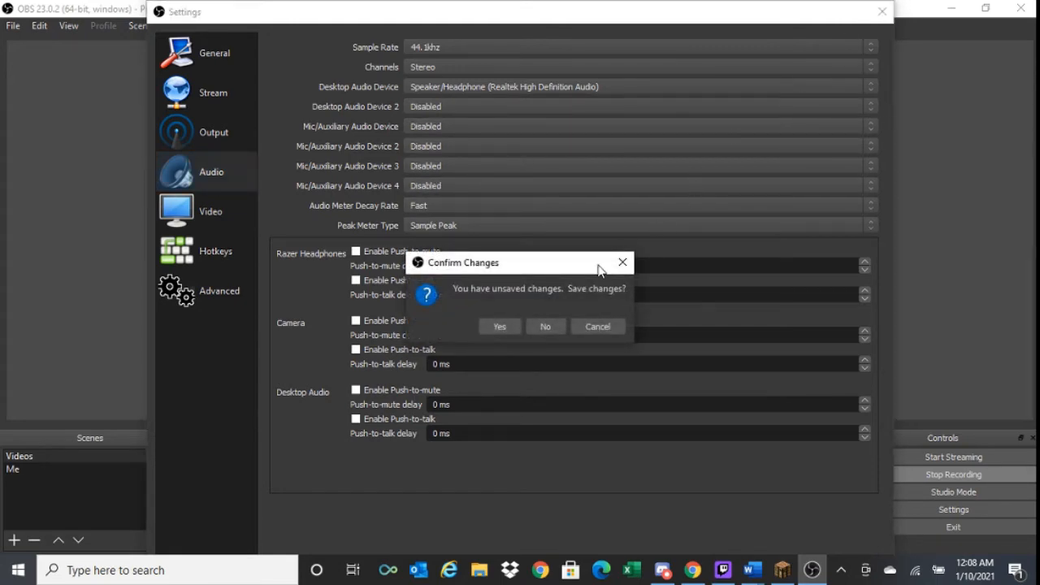
left_click(558, 328)
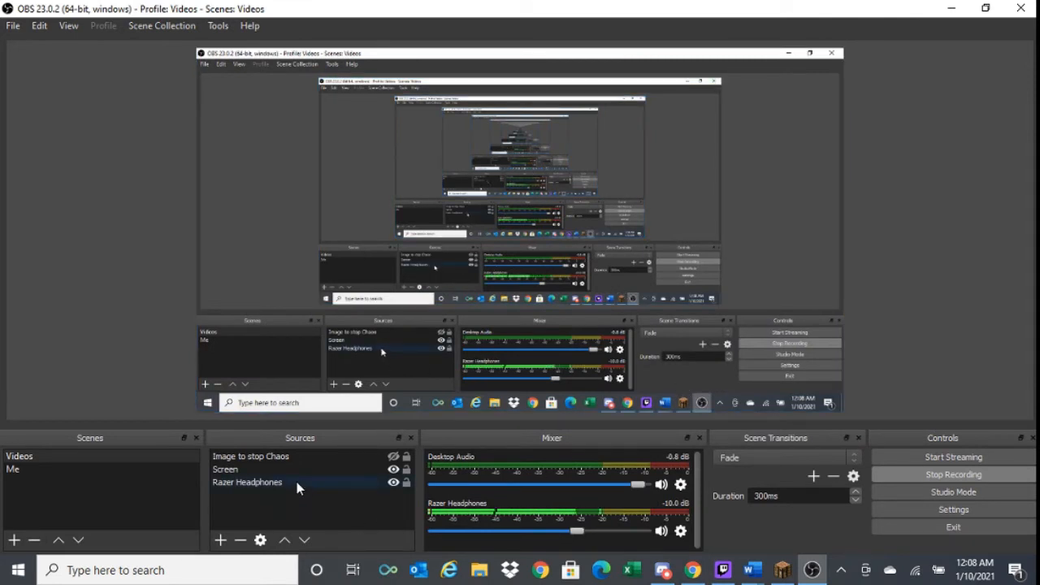
Start a new Audio Input Capture source, review its available devices, and cancel the creation.
right_click(270, 482)
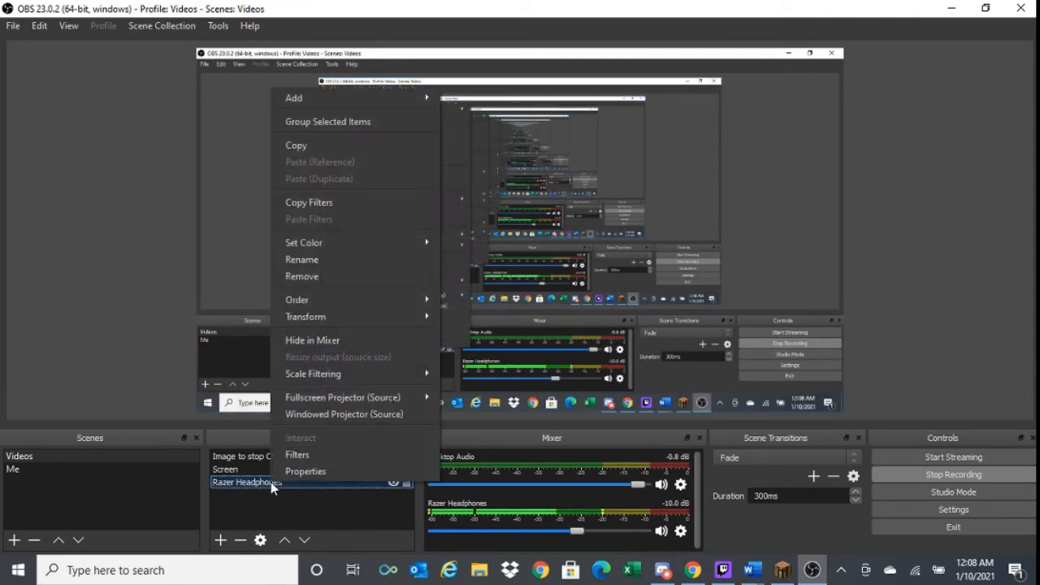
left_click(95, 329)
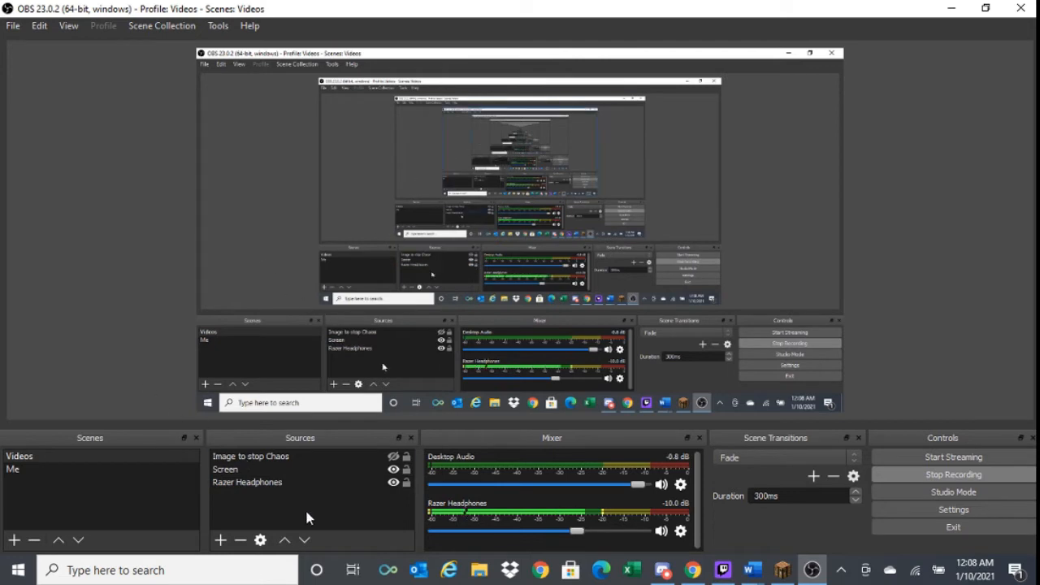
left_click(221, 538)
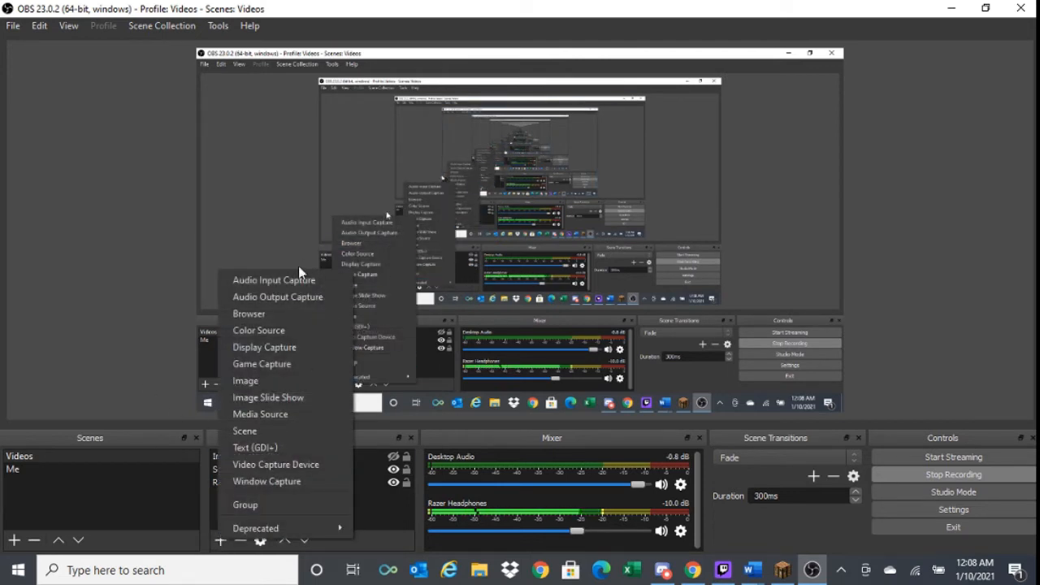
left_click(285, 288)
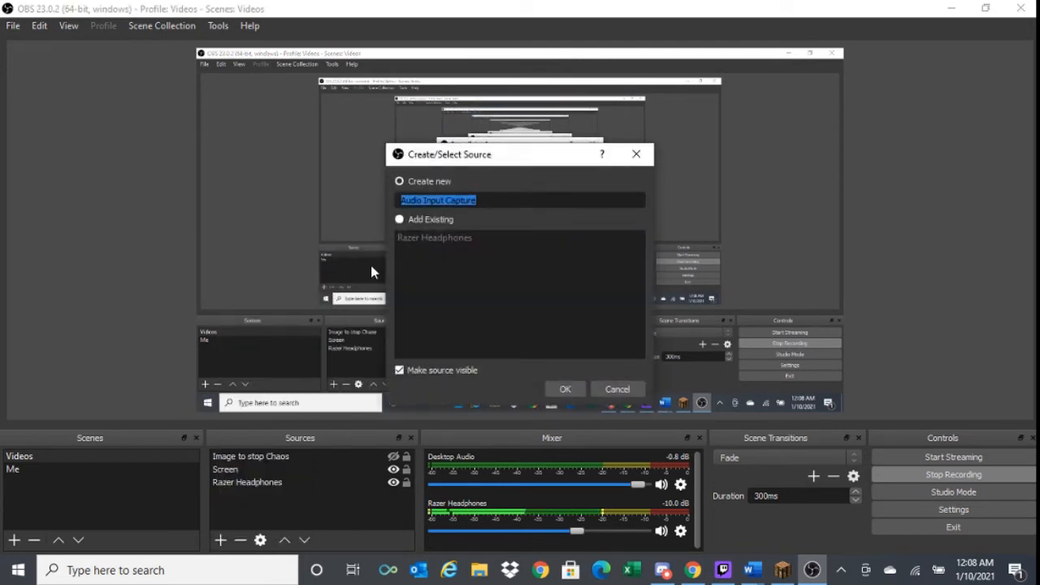
left_click(576, 388)
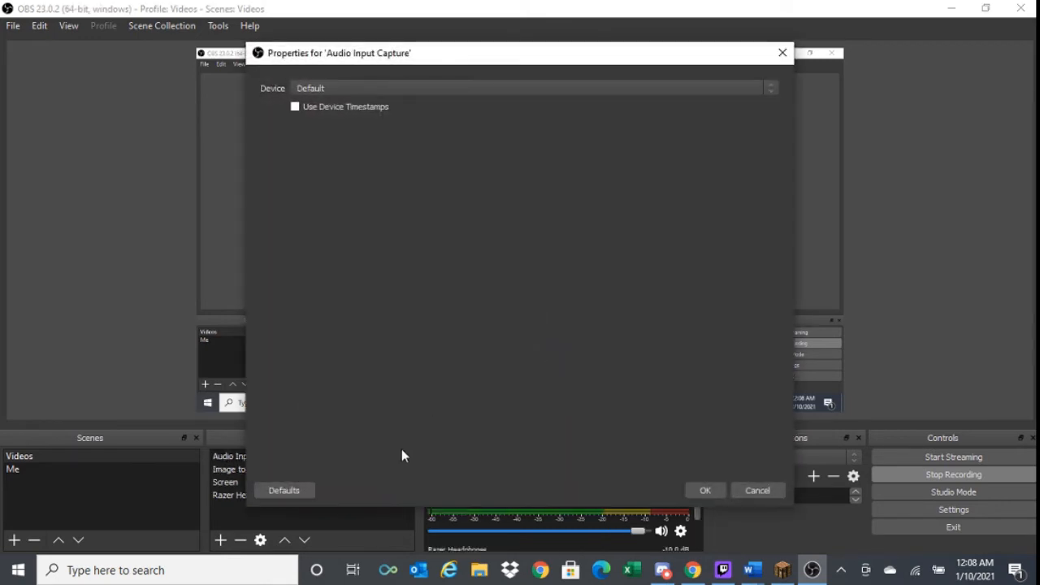
left_click(351, 89)
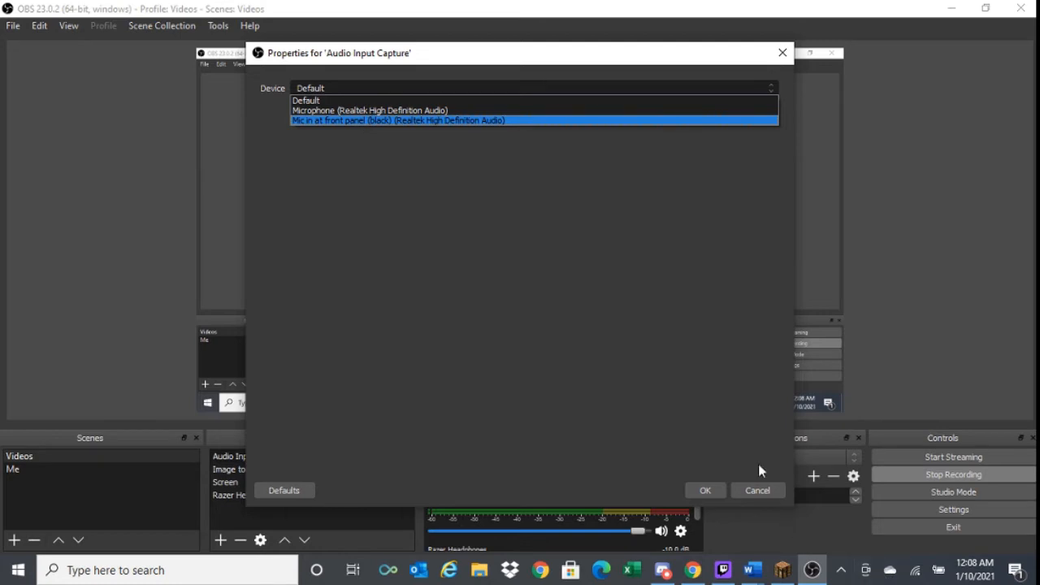
left_click(764, 488)
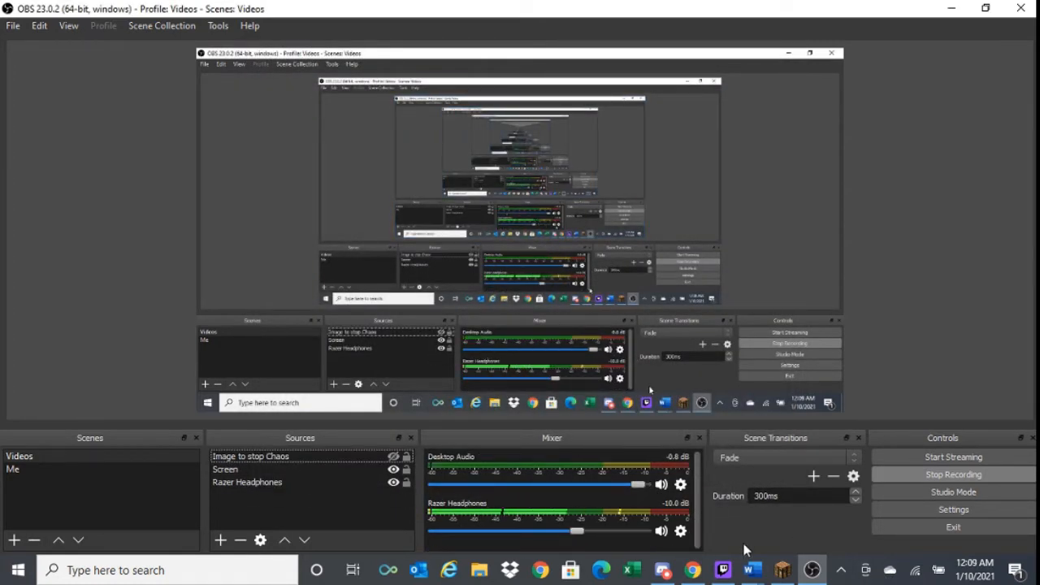
Review the Noise Suppression, Compressor, Gain and Limiter filters of the Razer Headphones audio source, and close the filters window.
left_click(680, 531)
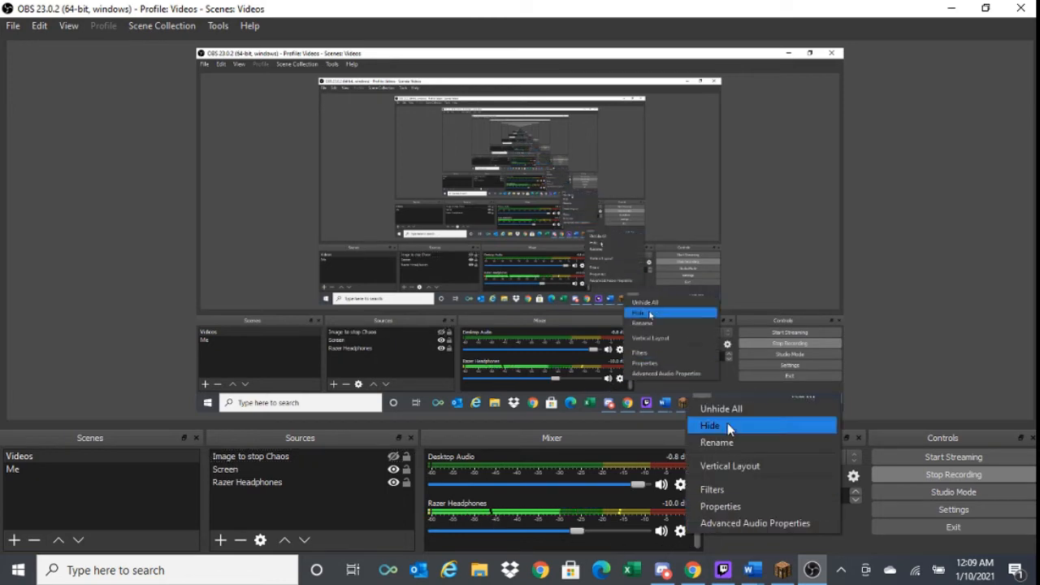
left_click(724, 491)
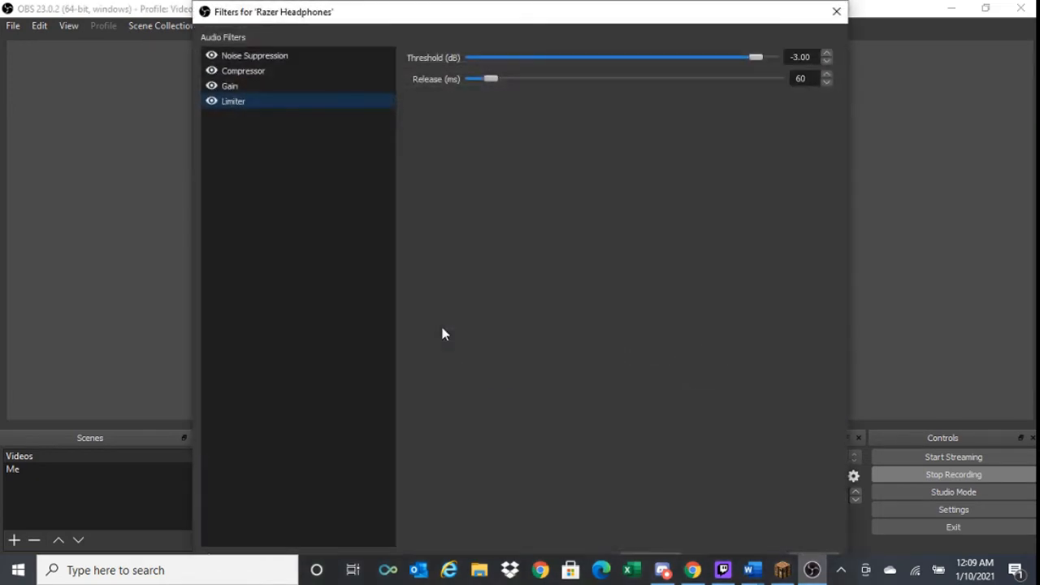
left_click(292, 56)
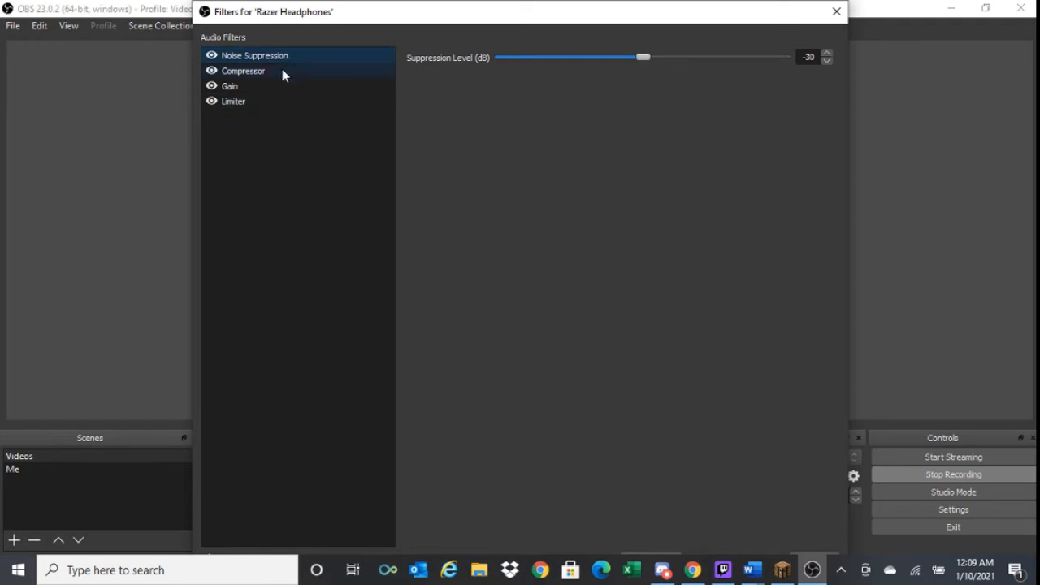
left_click(281, 73)
left_click(275, 85)
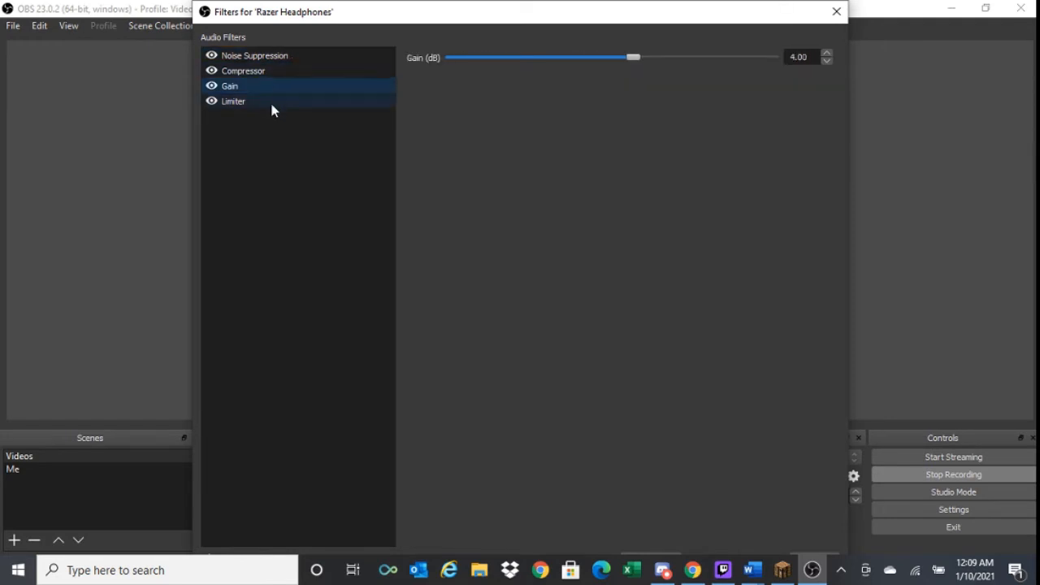
left_click(269, 101)
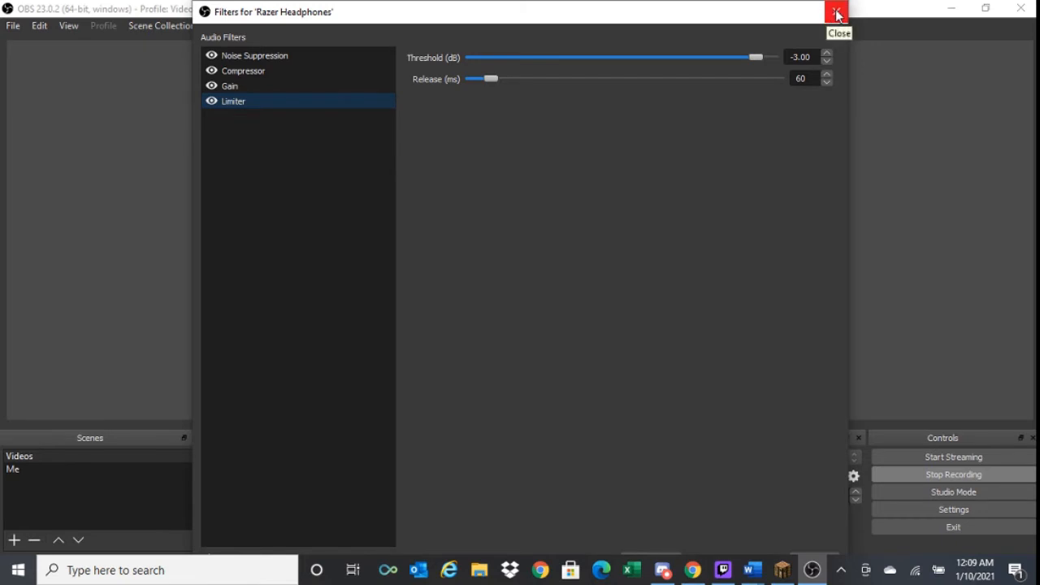
left_click_drag(716, 23, 623, 17)
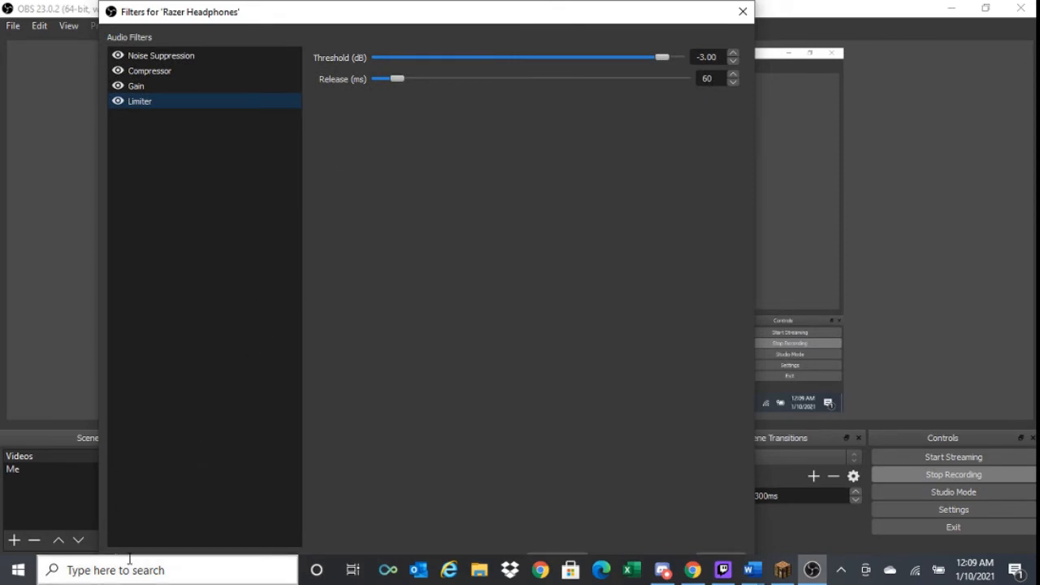
left_click(743, 12)
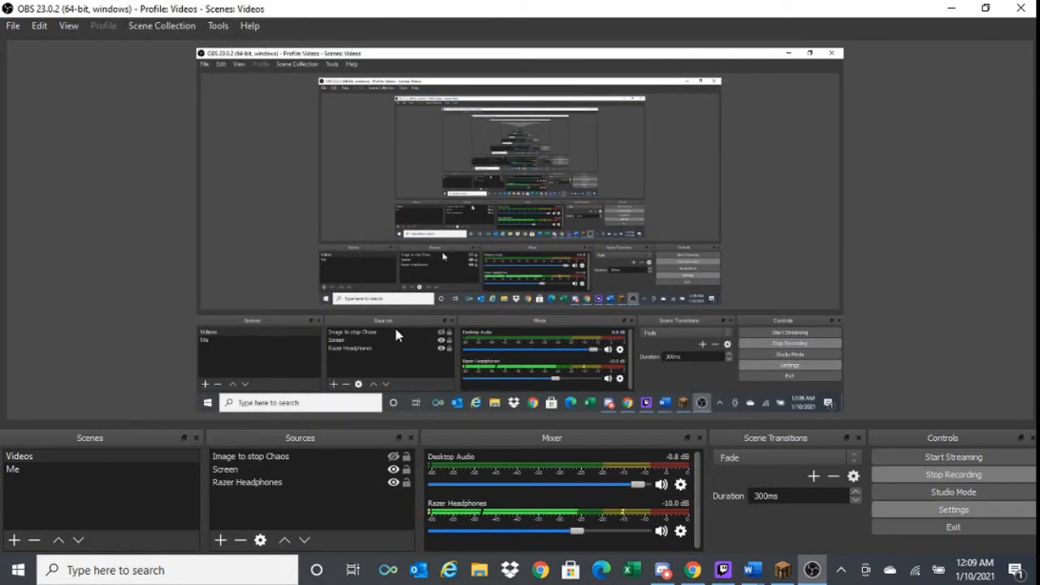
Open the settings and review the Audio options and the full list of Hotkeys actions.
left_click(932, 507)
left_click(215, 171)
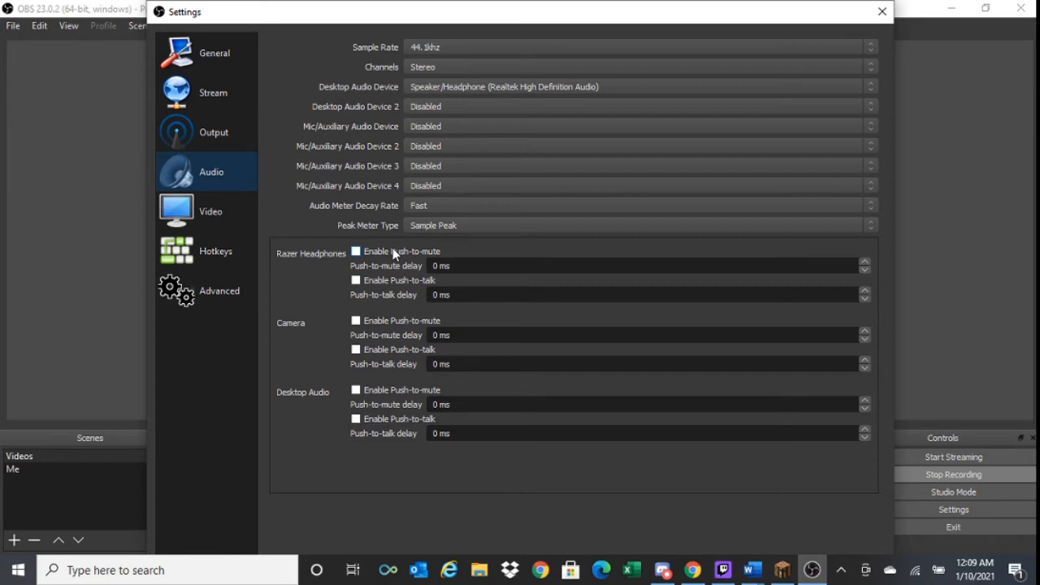
left_click(173, 256)
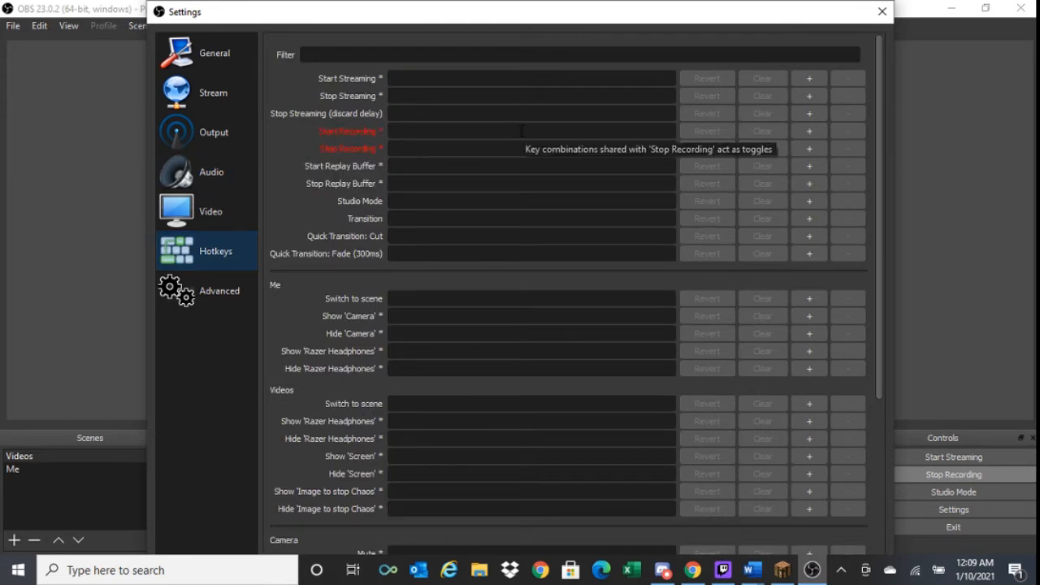
scroll(494, 309, "down", 5)
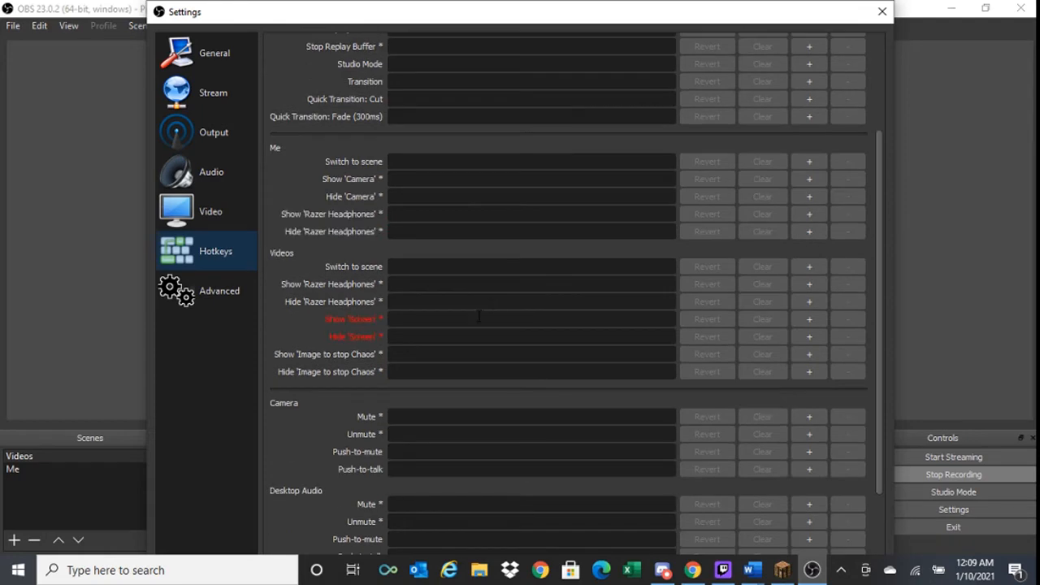
scroll(487, 268, "up", 2)
scroll(521, 203, "down", 3)
scroll(521, 195, "up", 2)
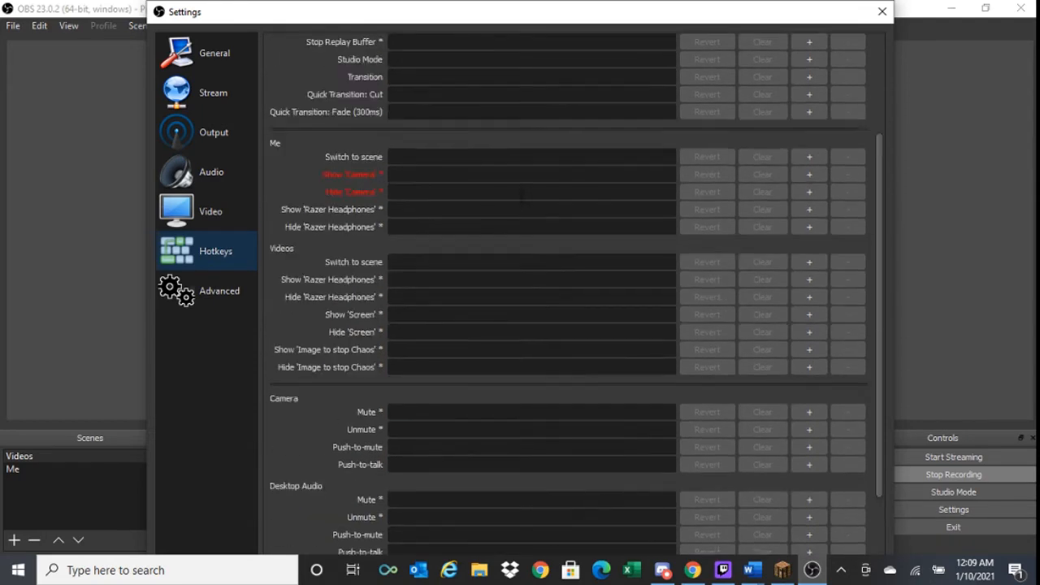
scroll(520, 193, "down", 3)
scroll(471, 167, "up", 8)
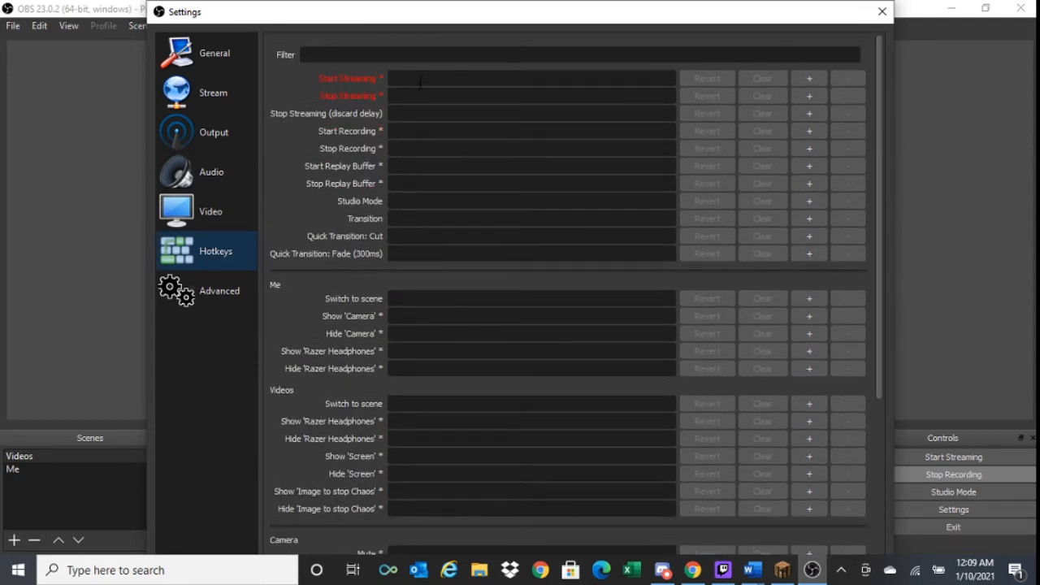
Try assigning K as the Start Streaming hotkey and clear it again.
left_click(420, 80)
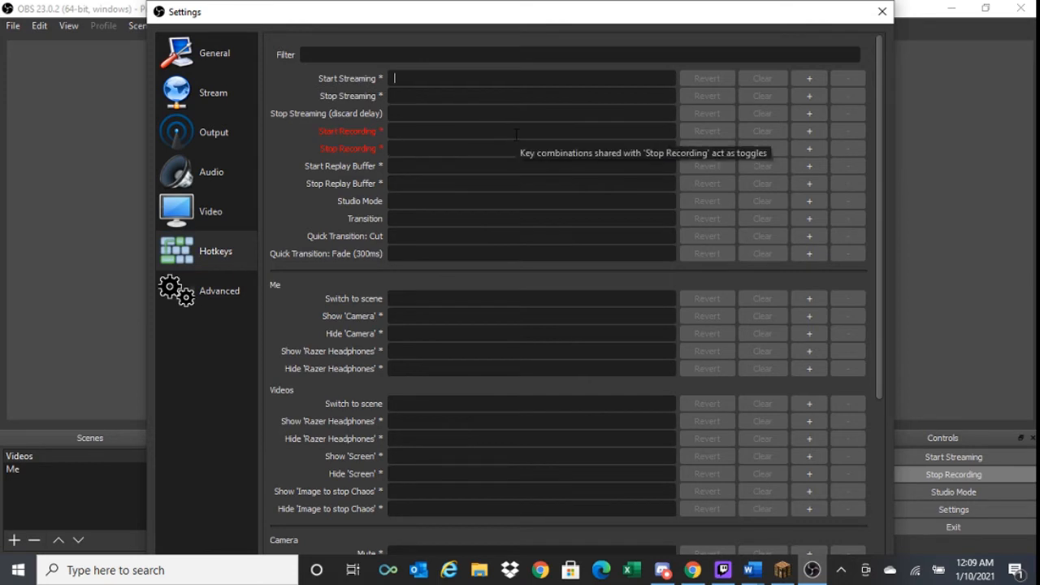
key("k")
left_click(773, 81)
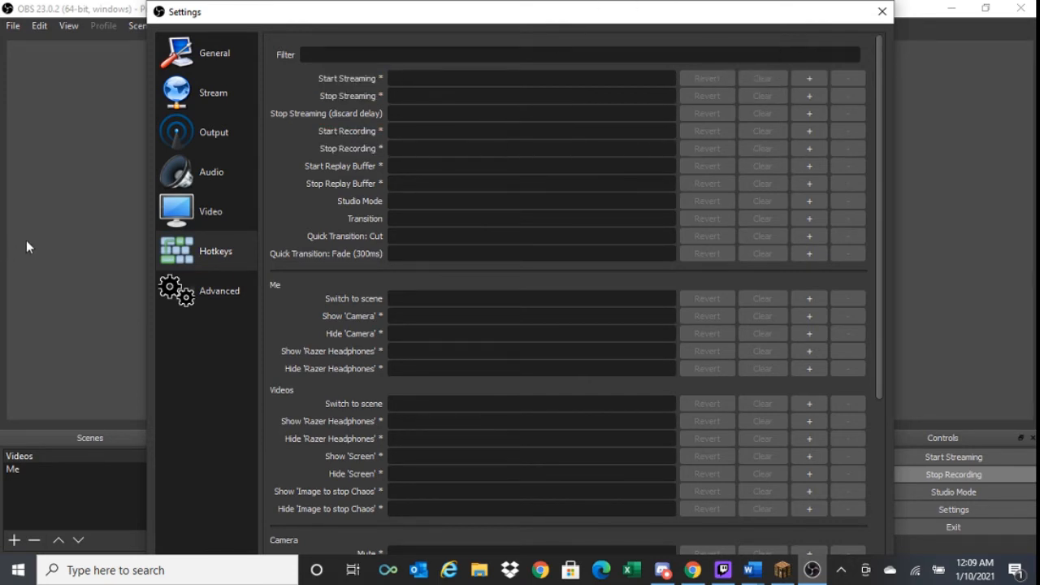
Review the Video resolution and frame rate settings and all of the Advanced settings.
left_click(207, 210)
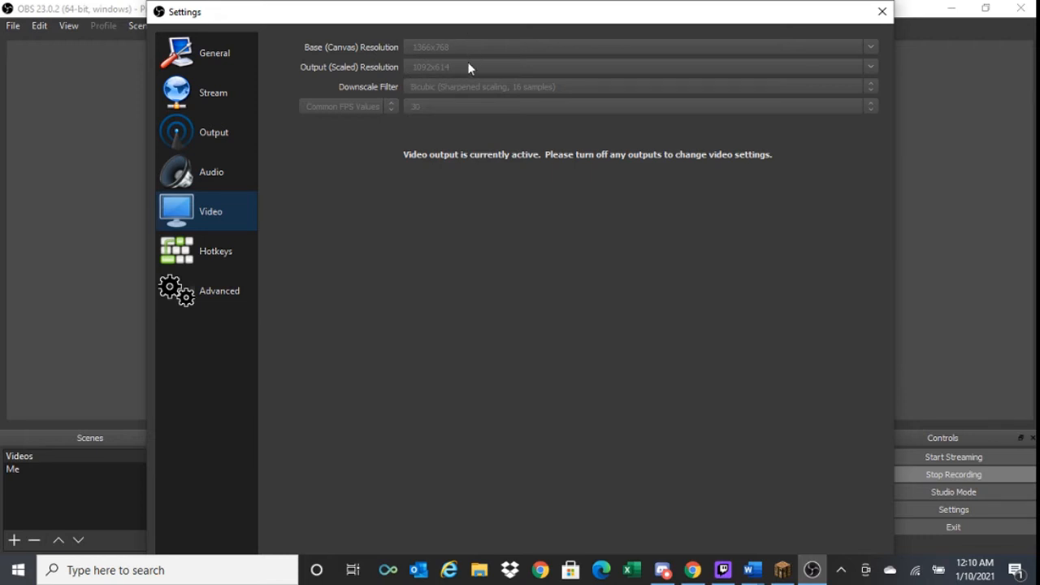
left_click(196, 295)
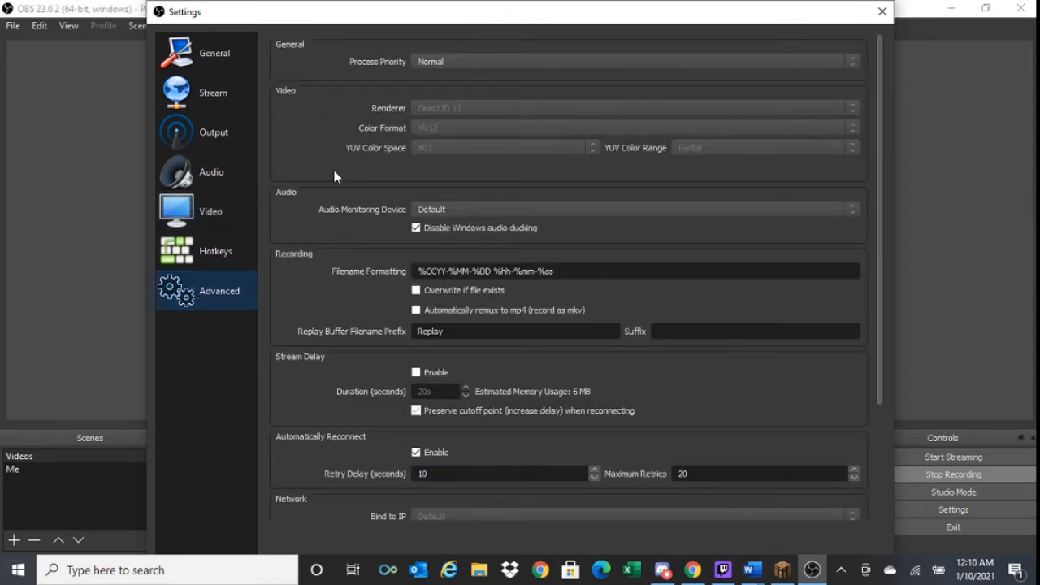
scroll(328, 173, "down", 3)
scroll(329, 195, "up", 3)
scroll(332, 221, "down", 3)
scroll(333, 221, "up", 3)
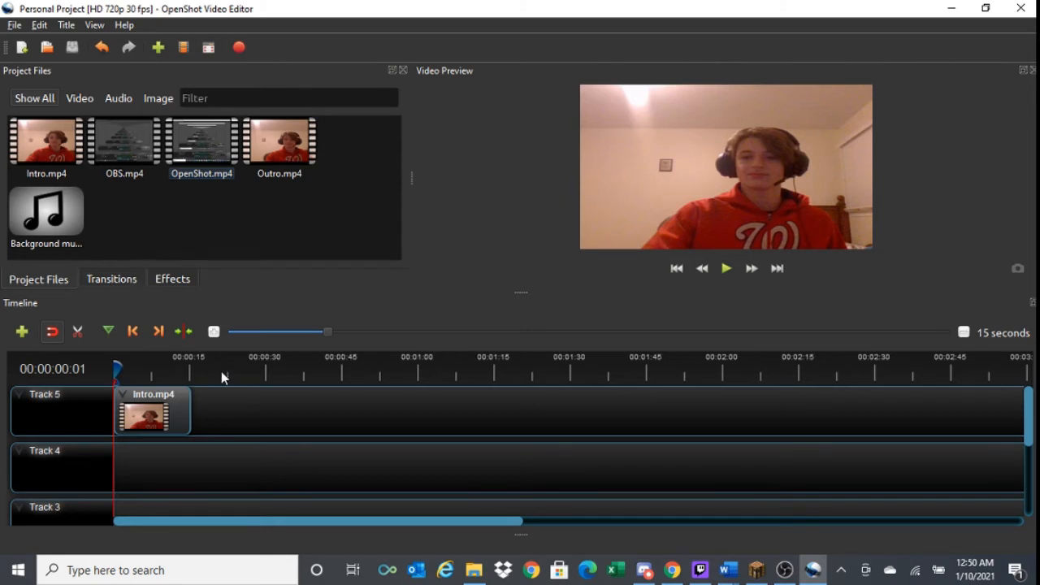
left_click(985, 7)
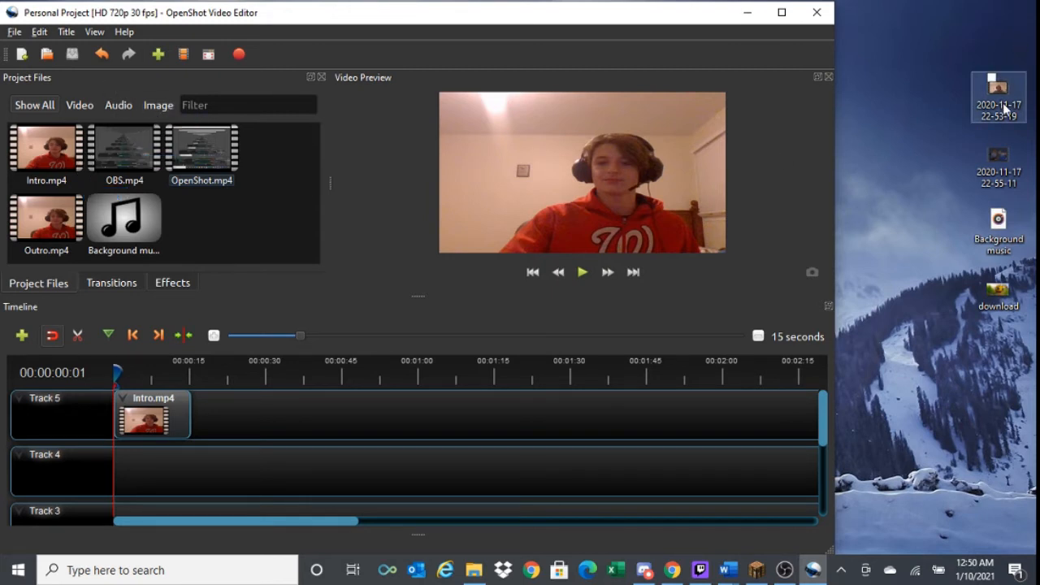
left_click_drag(1005, 109, 206, 228)
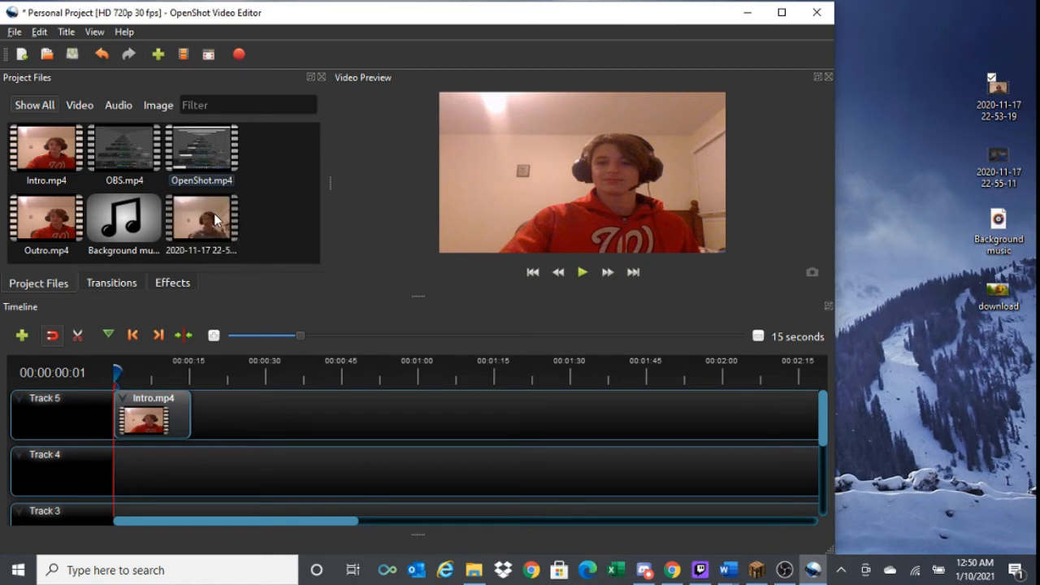
right_click(211, 228)
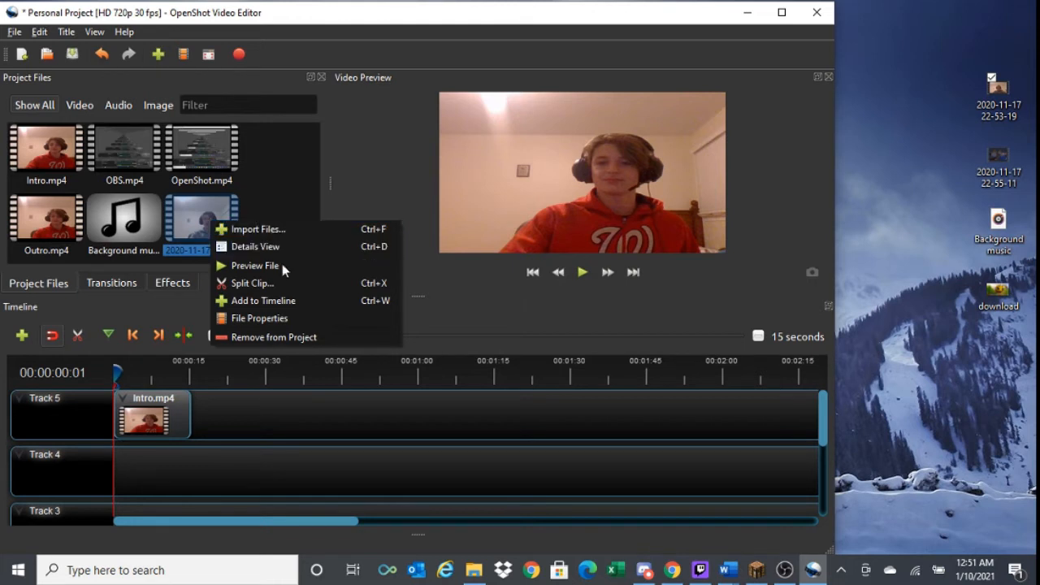
left_click(288, 336)
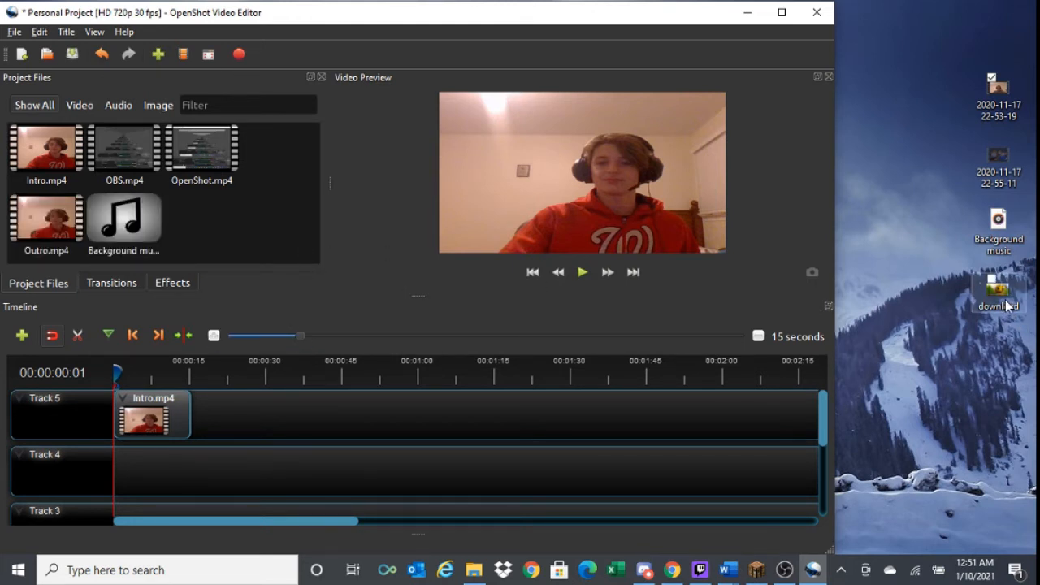
Import the download image from the desktop into the project and filter the project files by Video, Audio and Image before showing all.
left_click_drag(1004, 310, 234, 235)
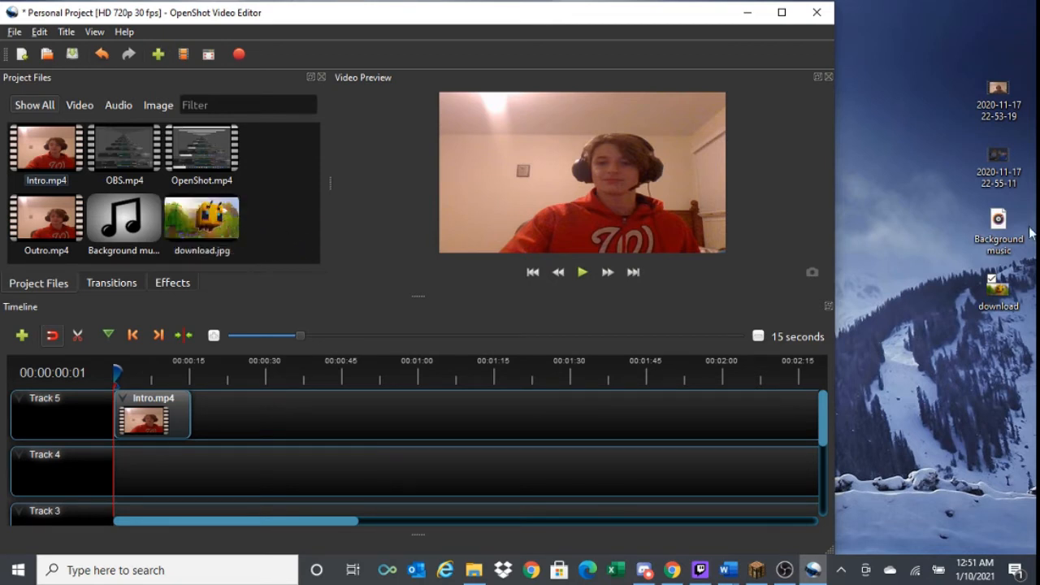
left_click(83, 106)
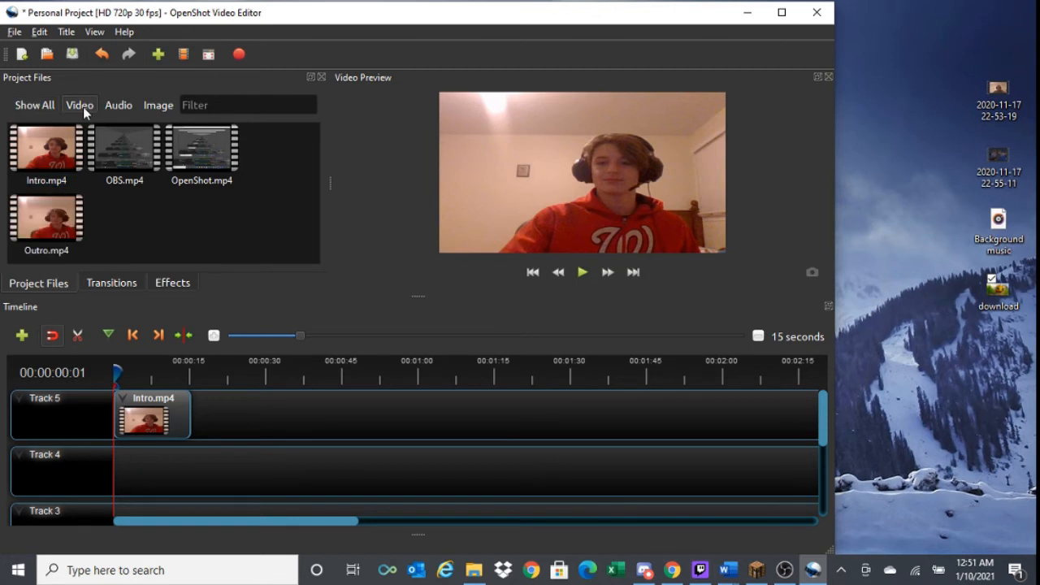
left_click(133, 108)
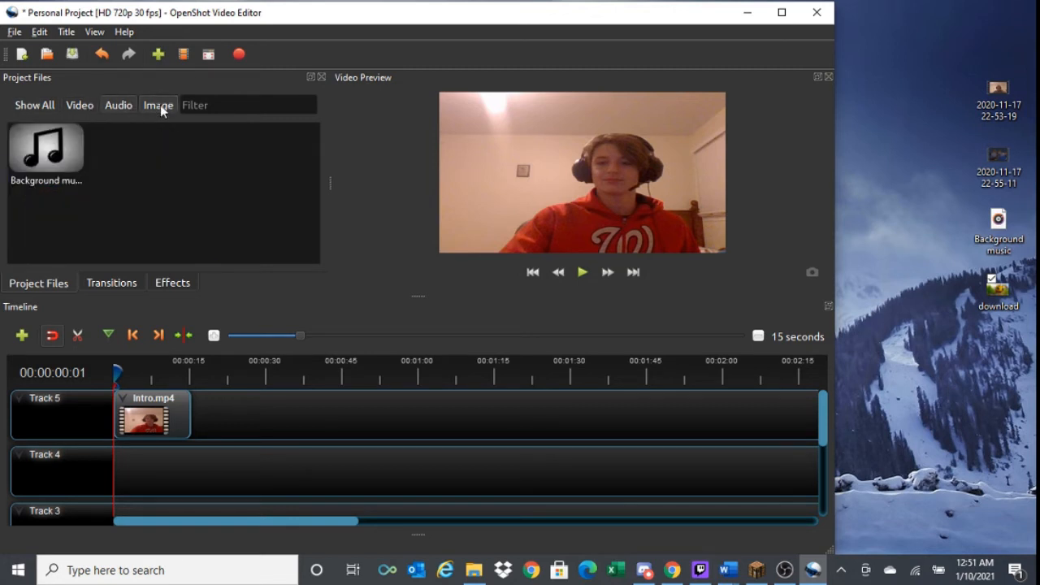
left_click(160, 105)
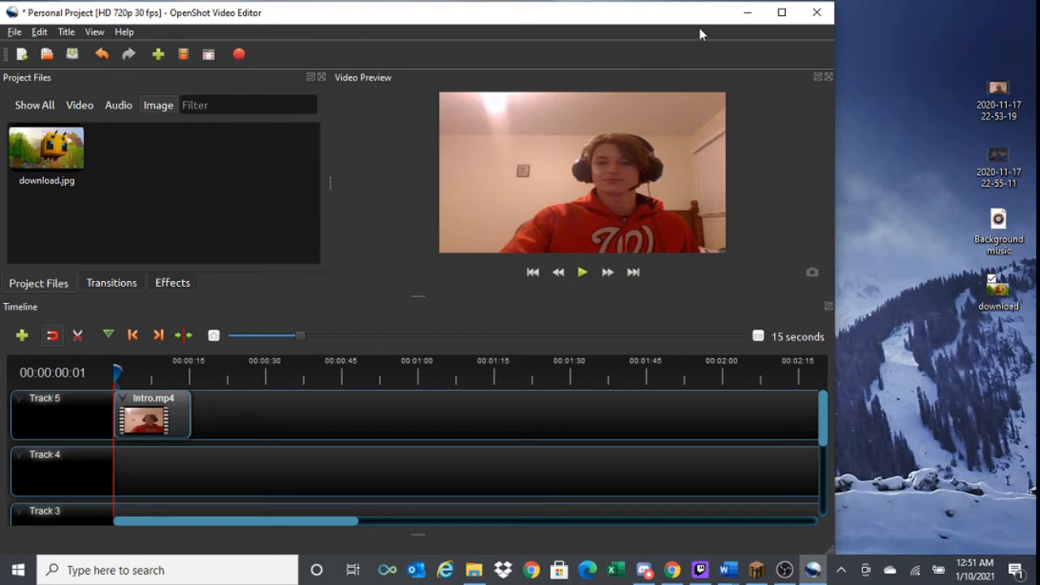
left_click(780, 12)
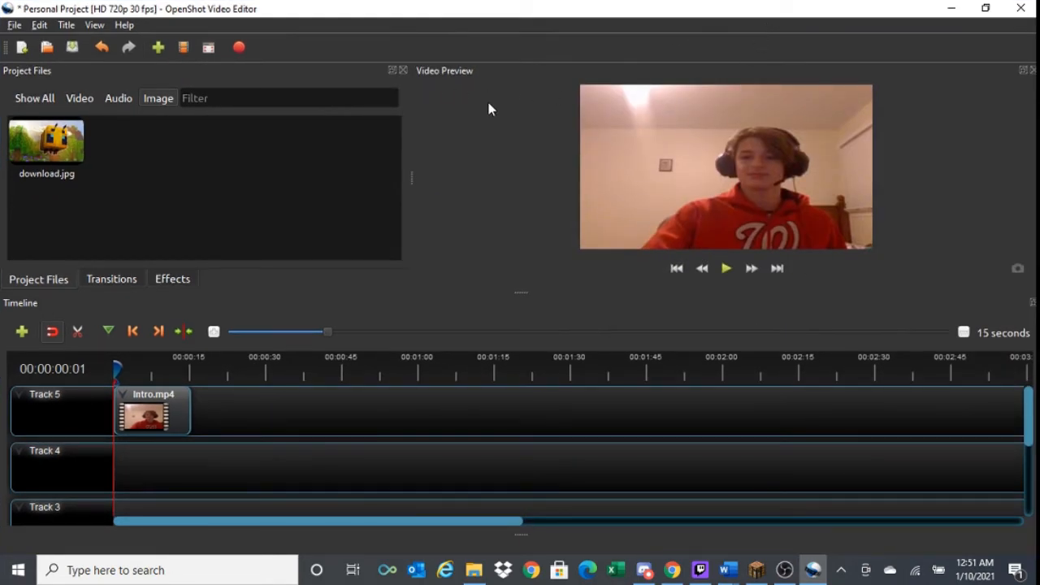
left_click(34, 98)
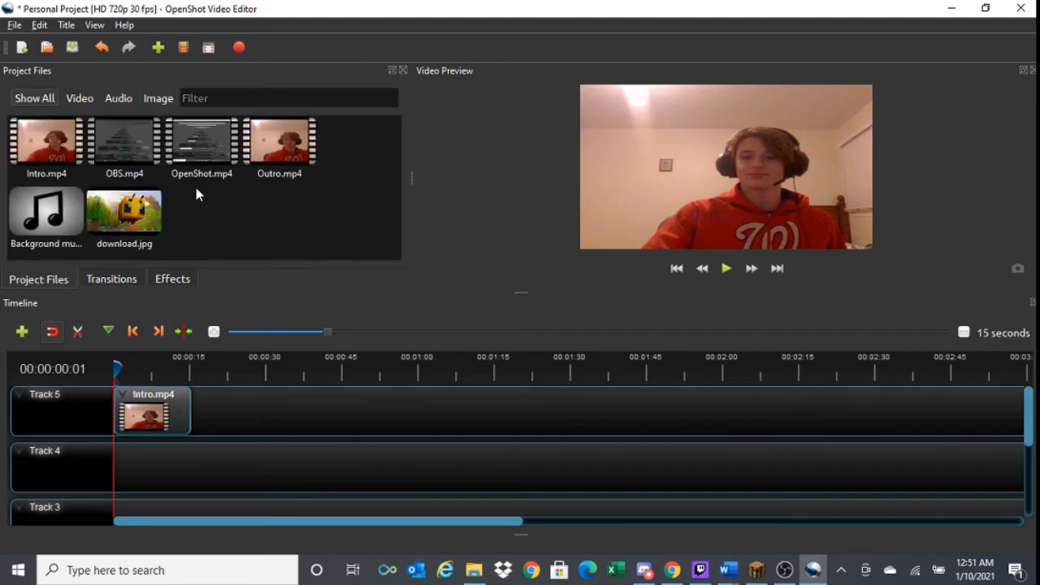
Play the start of the Intro clip in the video preview, pause it, and look over the timeline tracks.
left_click(724, 272)
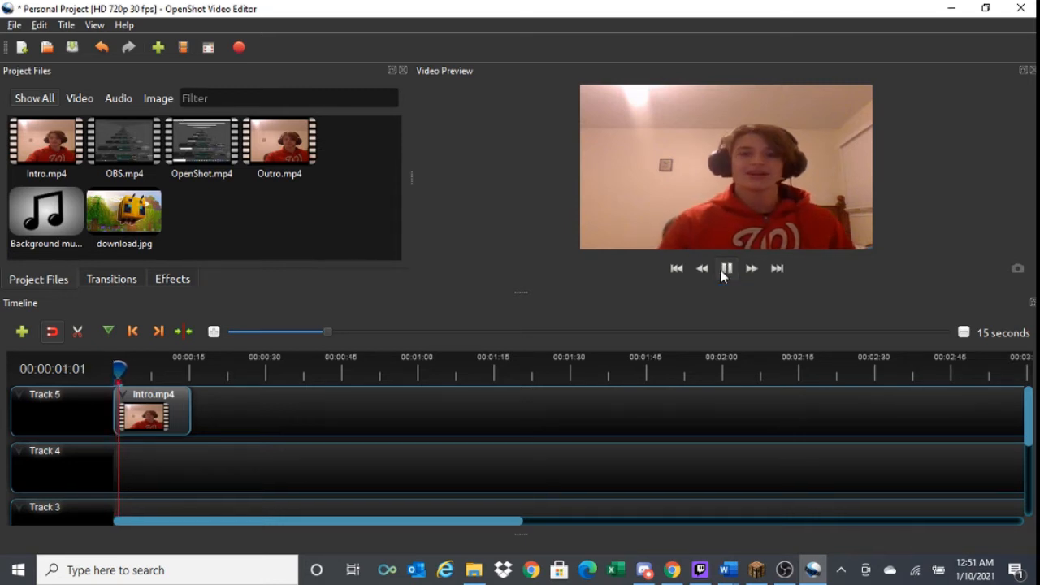
left_click(727, 270)
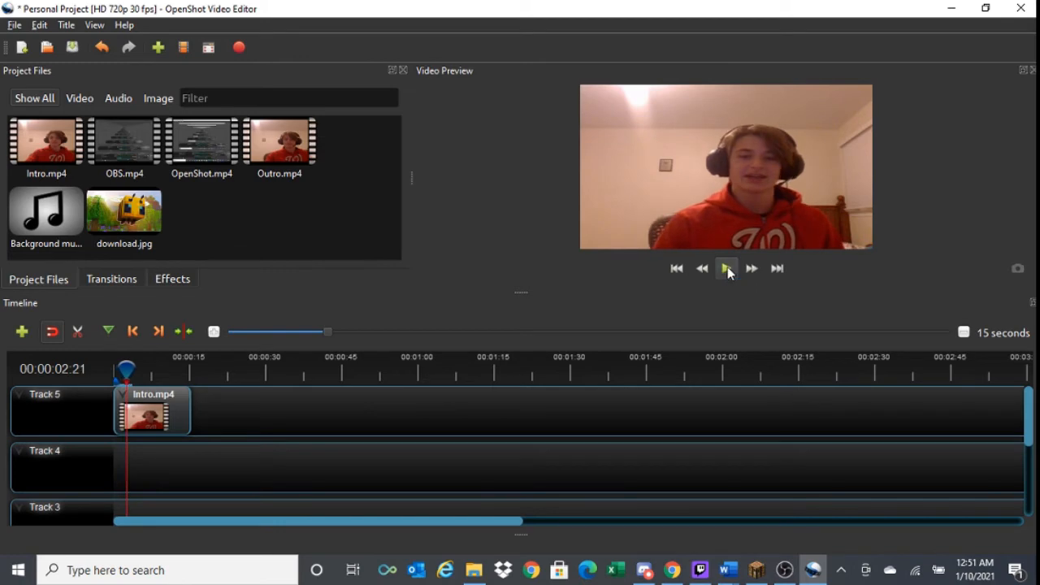
left_click(785, 572)
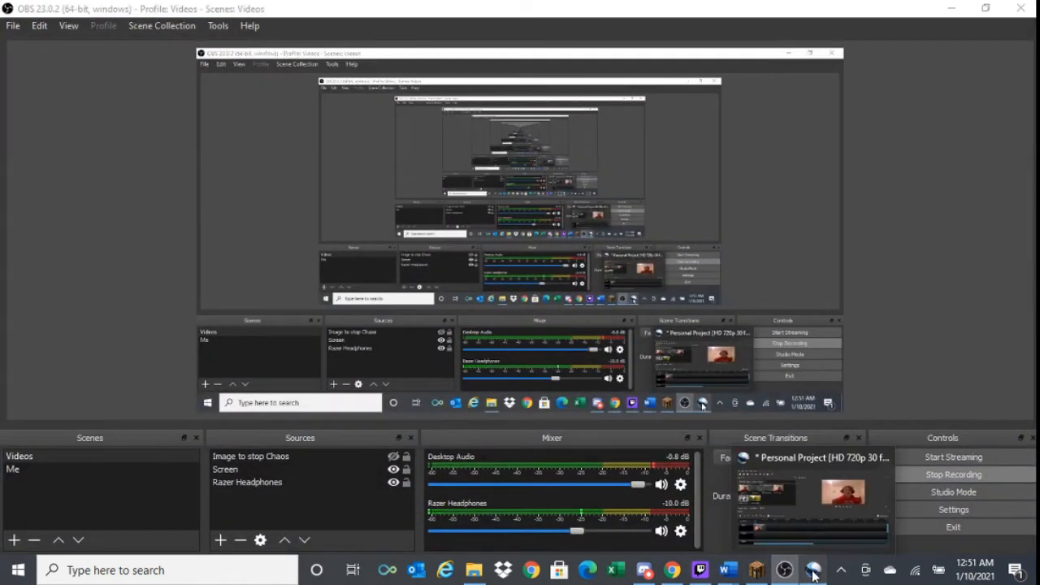
left_click(813, 572)
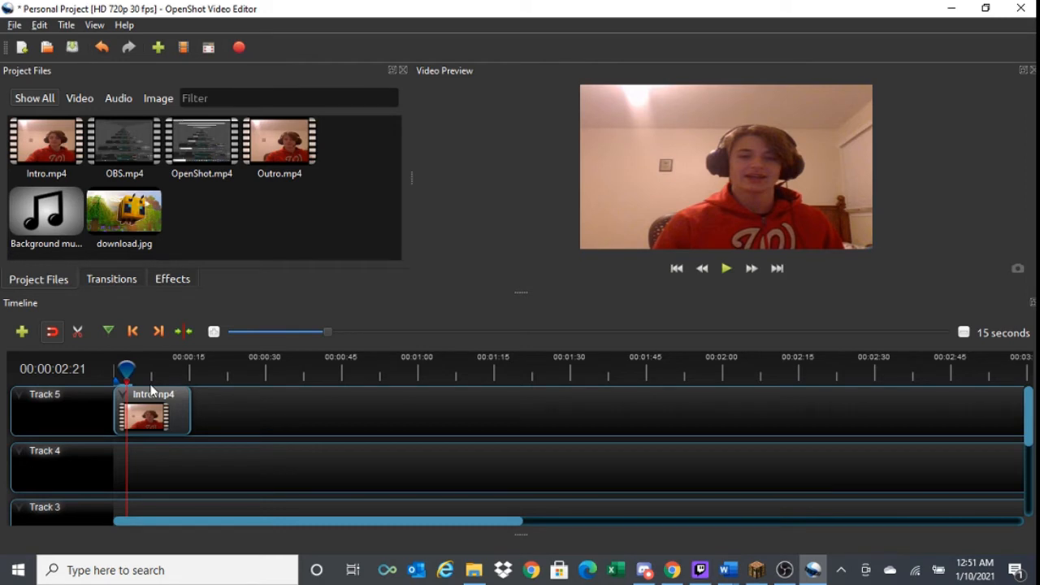
scroll(189, 474, "down", 2)
scroll(172, 466, "up", 2)
scroll(173, 470, "down", 2)
scroll(171, 459, "up", 2)
Place download.jpg at the start of Track 4, move Intro.mp4 on Track 5 to where the image ends, and preview the changeover.
left_click_drag(156, 412, 262, 411)
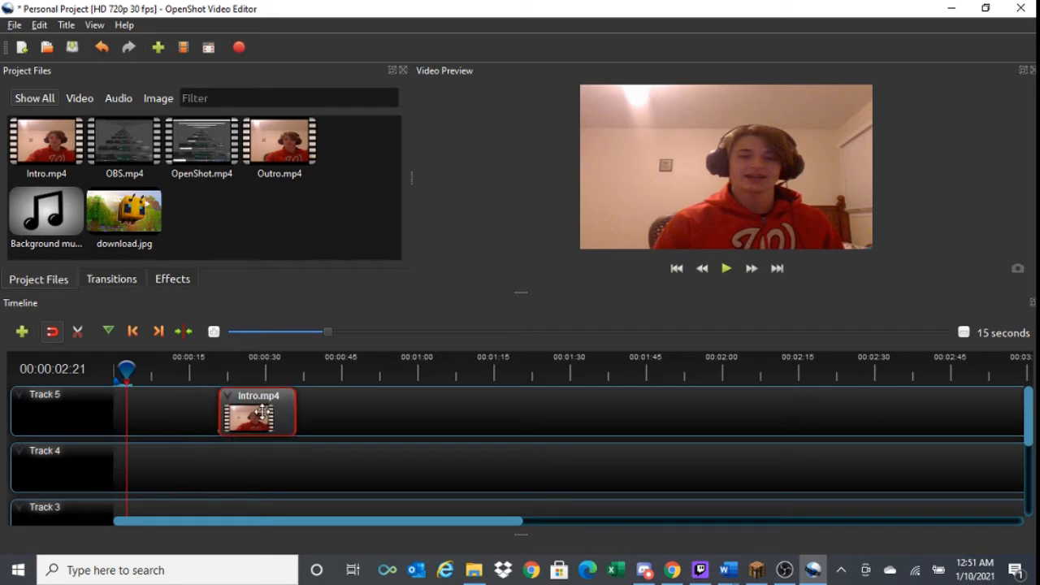
left_click_drag(141, 239, 116, 463)
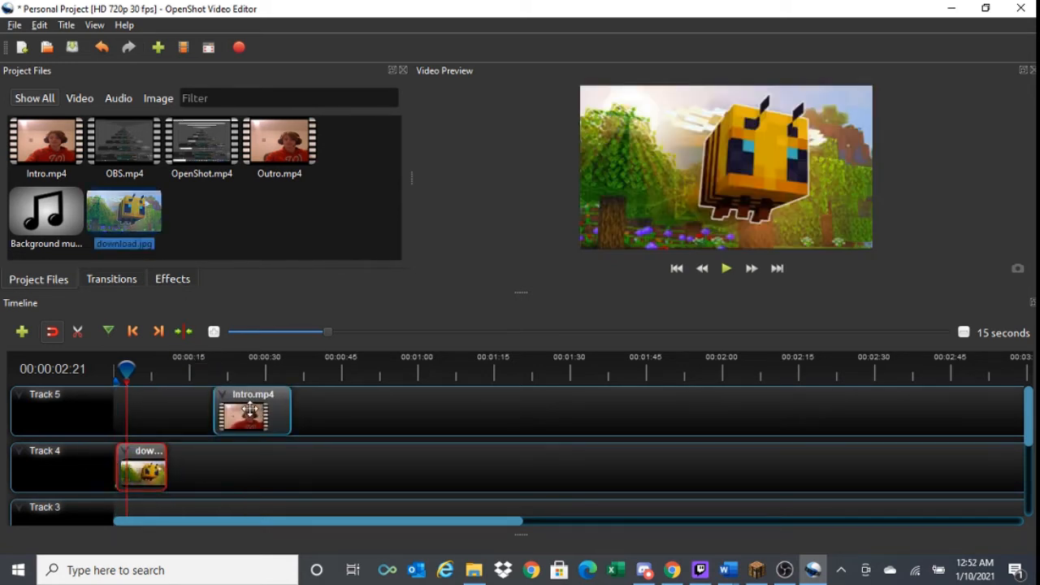
left_click_drag(250, 410, 203, 410)
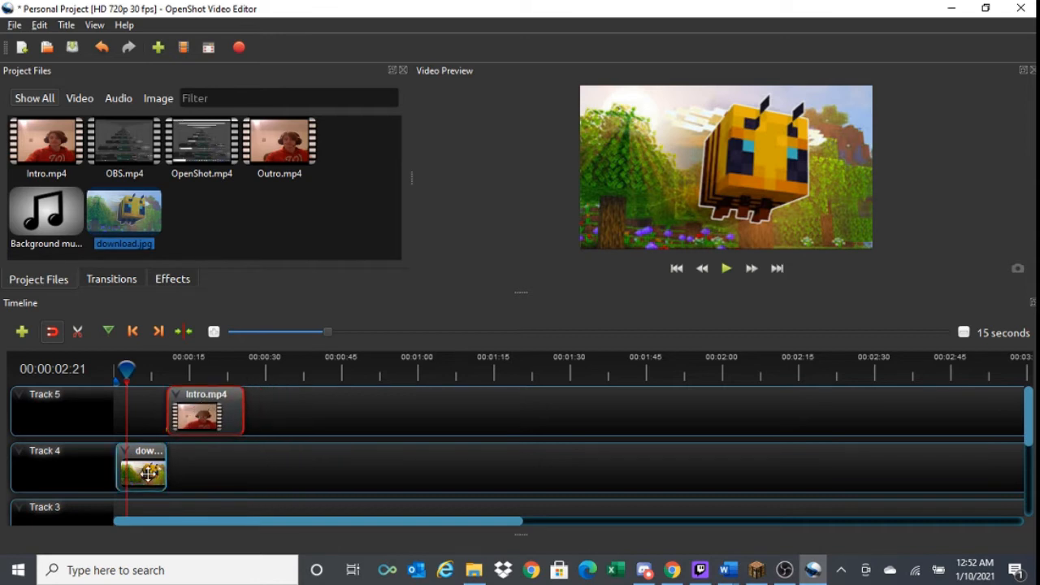
left_click(727, 269)
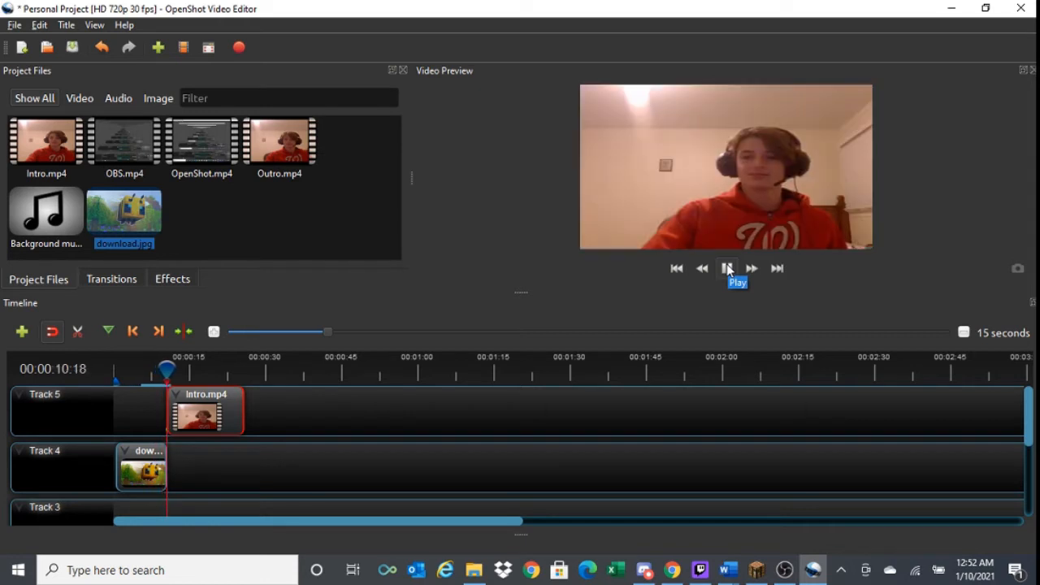
left_click(727, 269)
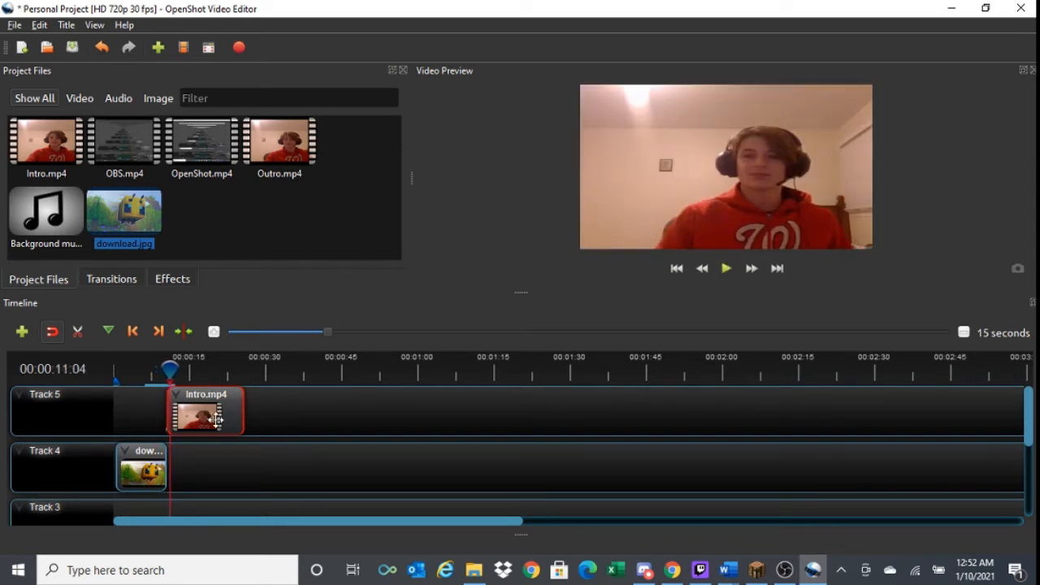
Try overlapping Intro.mp4 with the image below it, preview the overlap, and move the clip back to the image's end.
left_click_drag(215, 418, 193, 417)
left_click(140, 370)
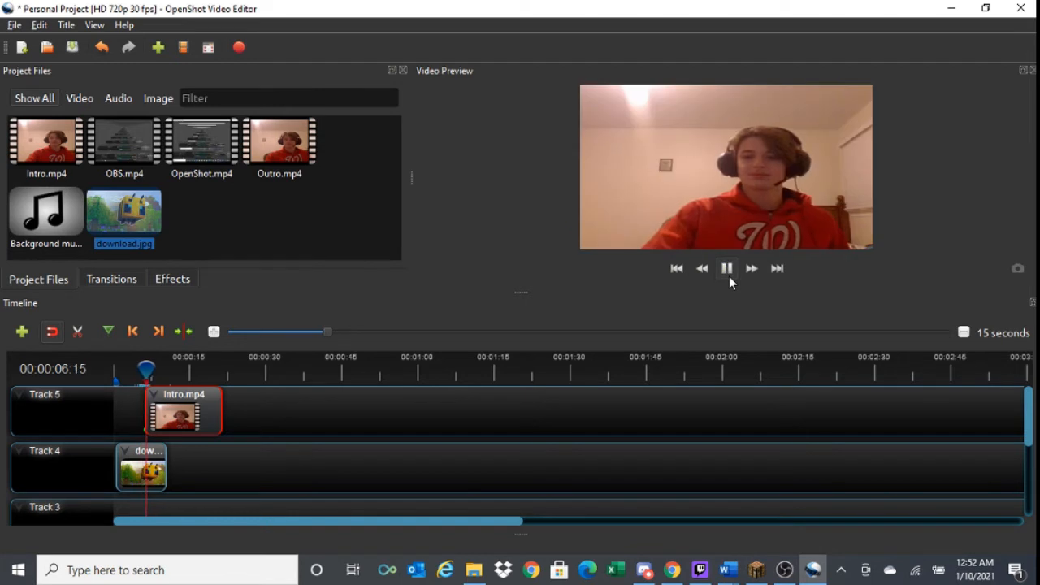
left_click(728, 277)
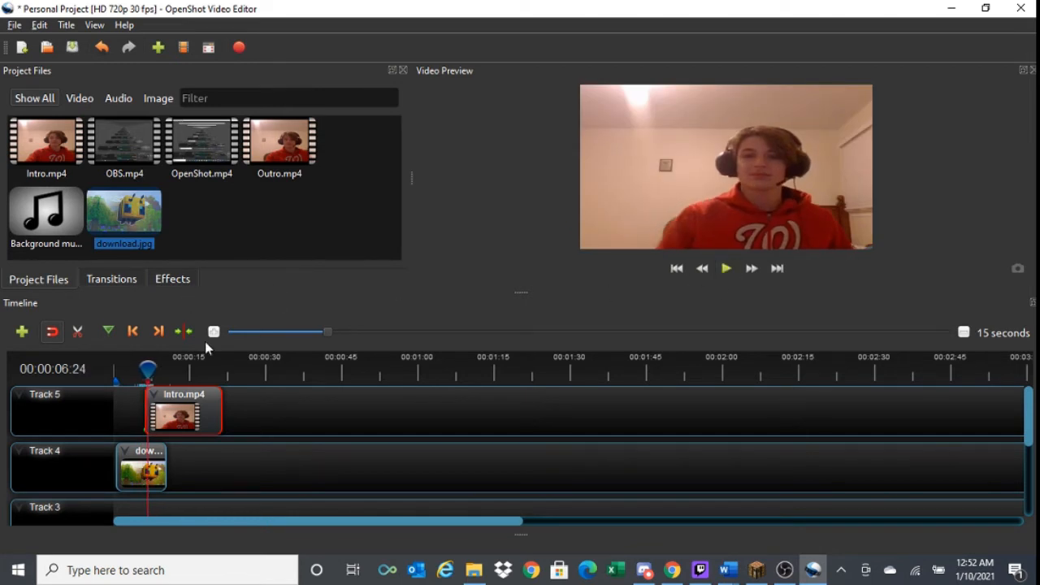
left_click_drag(189, 398, 211, 398)
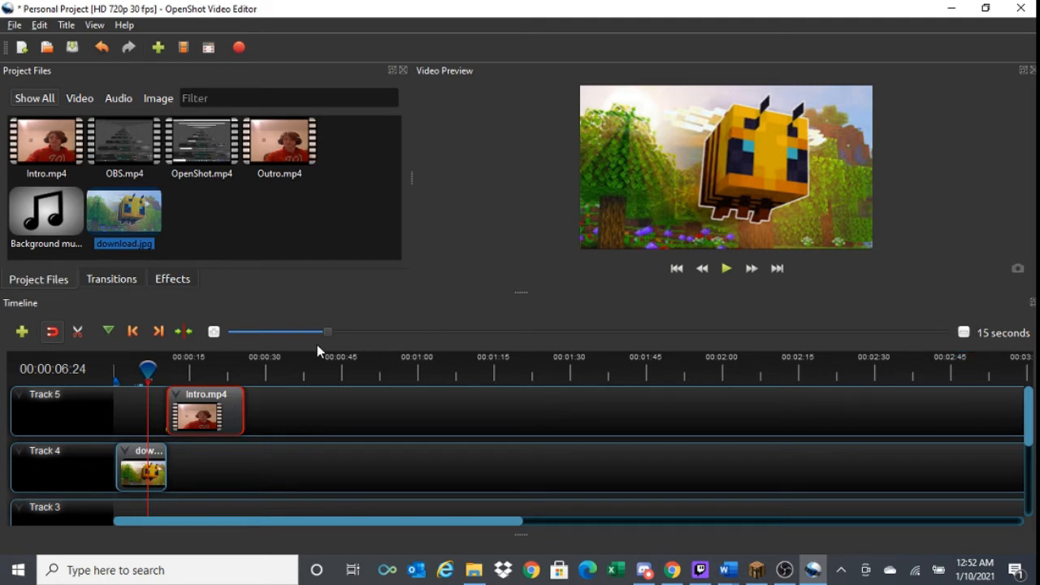
Zoom the timeline in to a 5-second scale, out to 45 seconds, and back to 15 seconds.
left_click(215, 333)
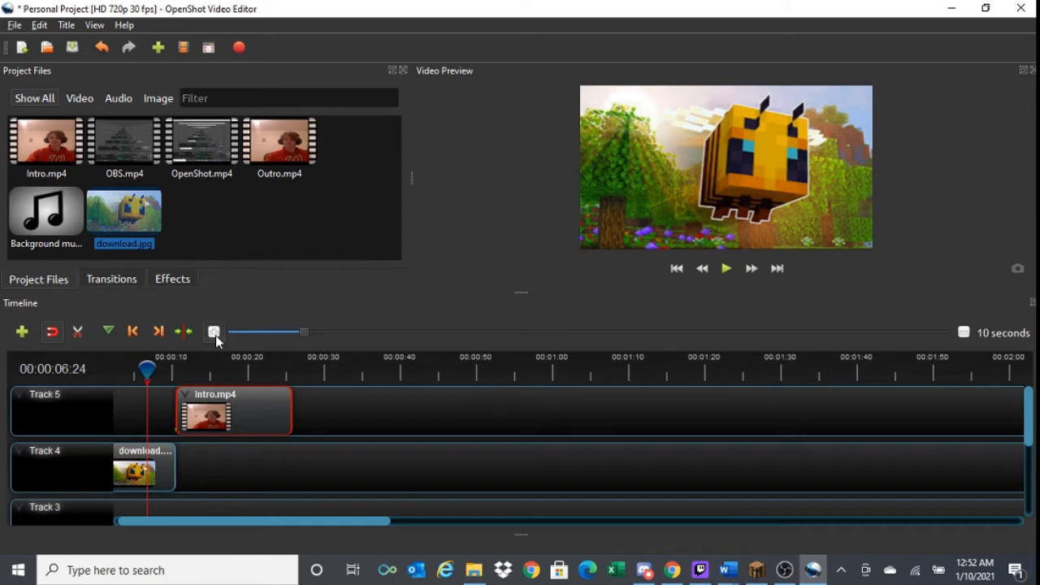
left_click(214, 332)
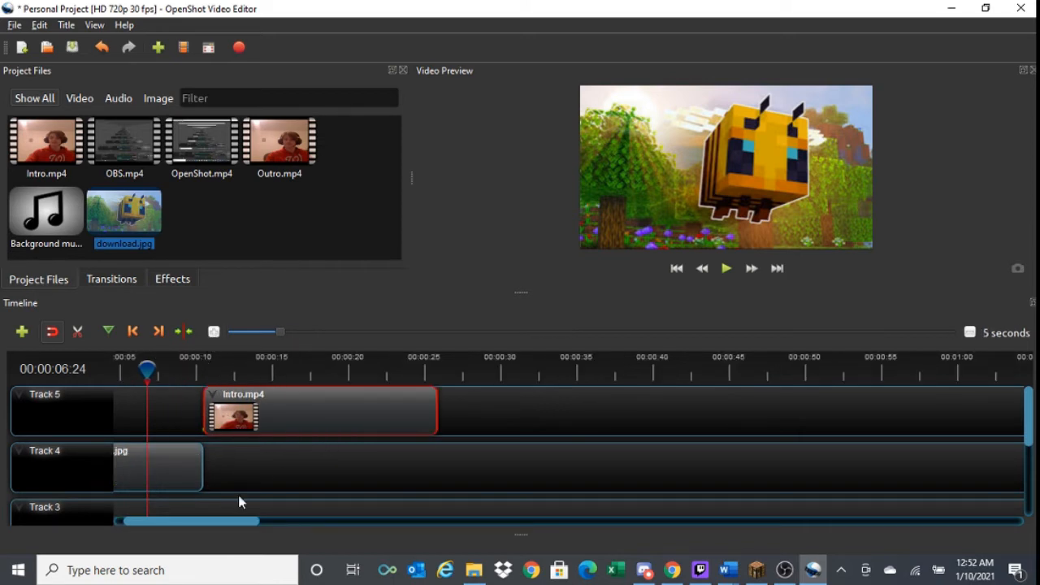
left_click(236, 515)
left_click_drag(235, 521, 105, 522)
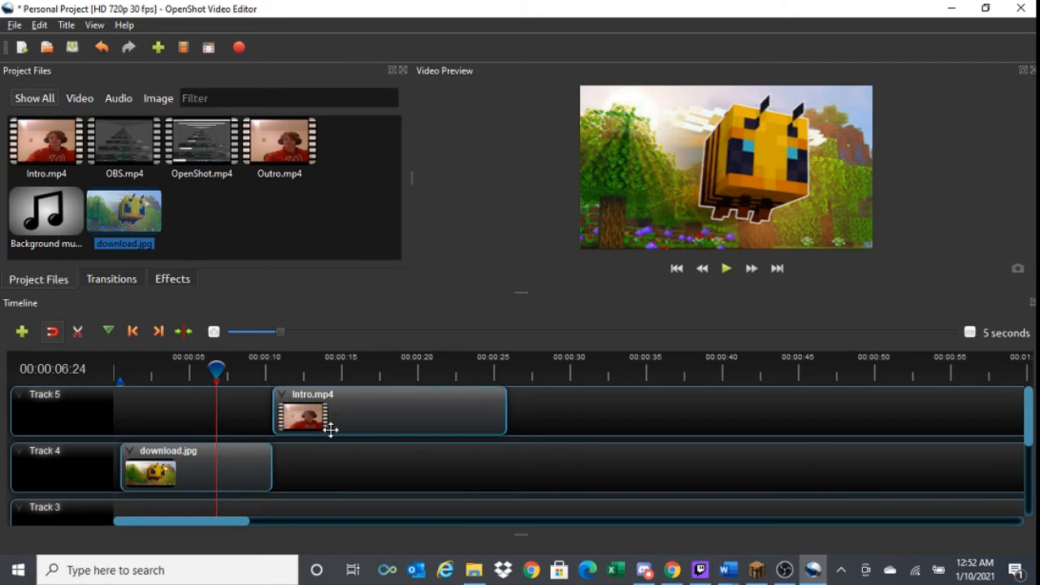
scroll(967, 329, "up", 3)
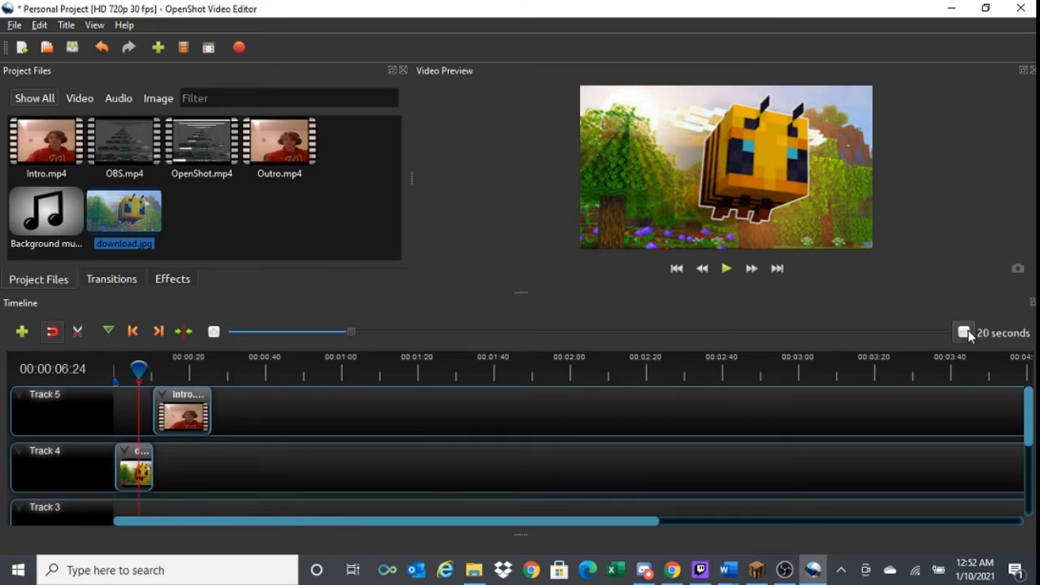
scroll(968, 329, "up", 2)
scroll(967, 329, "up", 2)
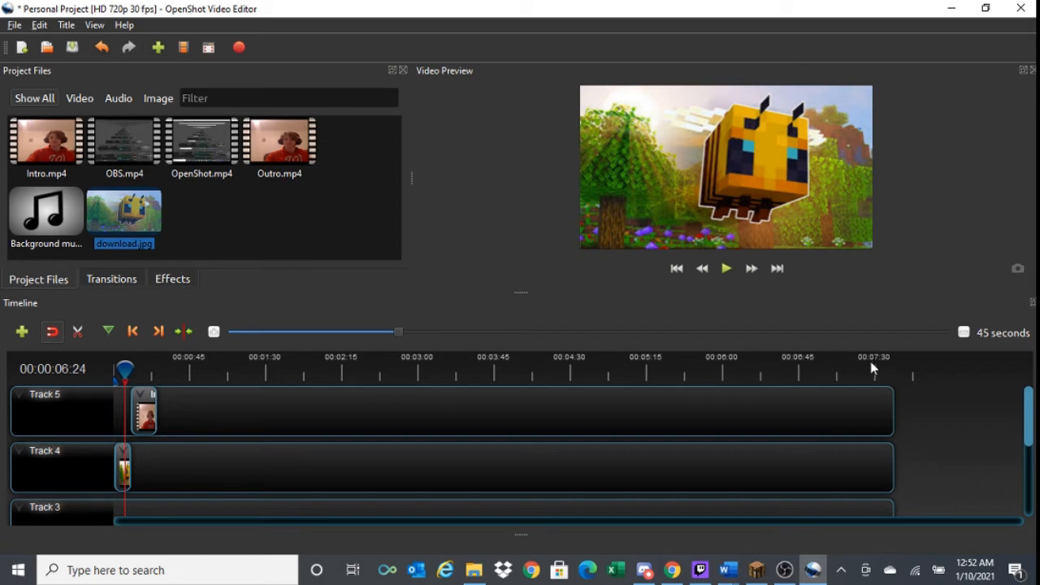
scroll(206, 334, "down", 3)
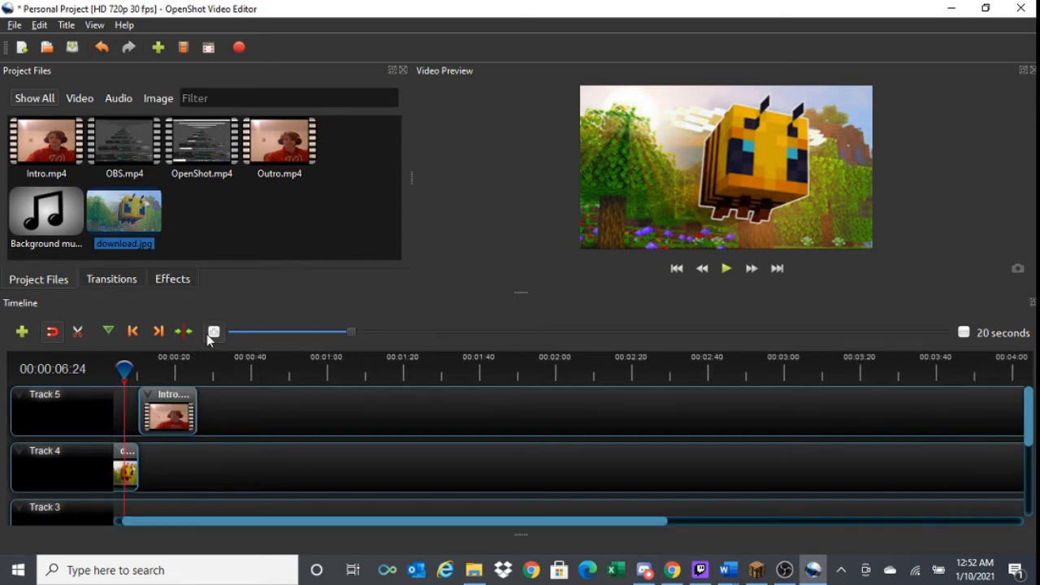
left_click(208, 335)
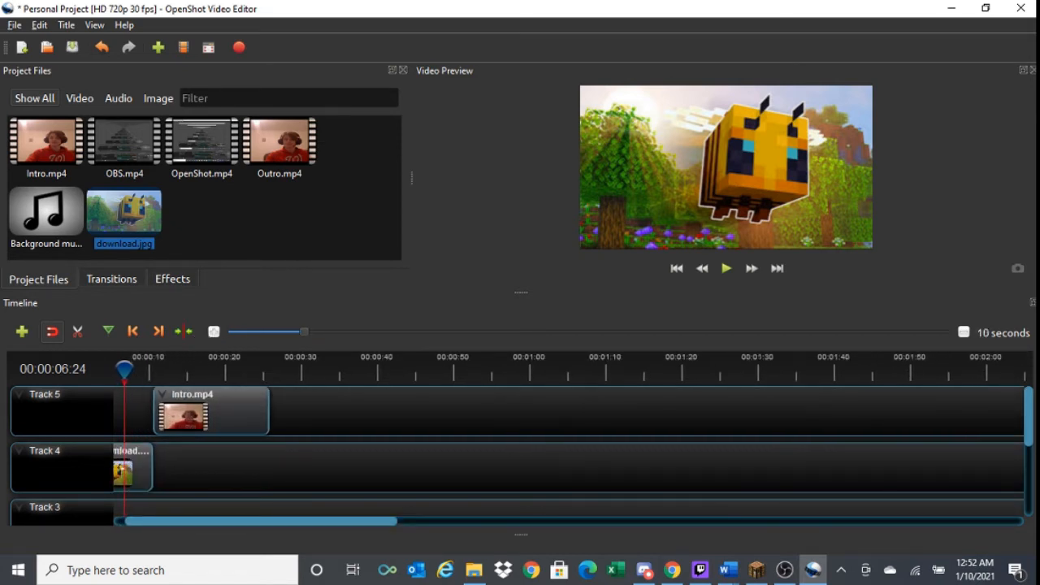
left_click(964, 332)
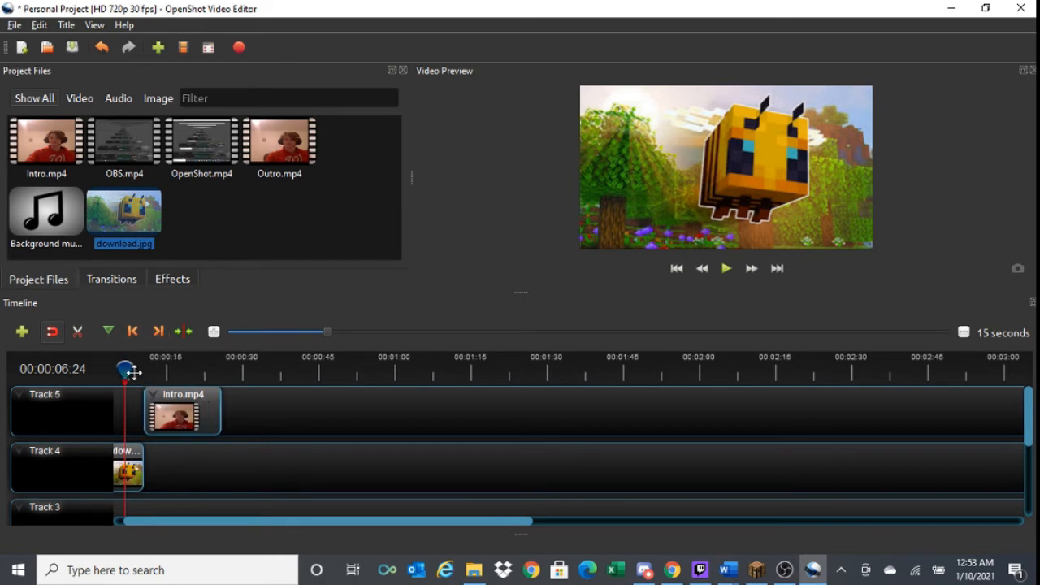
Slice all clips with the playhead at 00:00:21:24 inside the Intro clip, keeping both sides.
left_click_drag(128, 367, 176, 371)
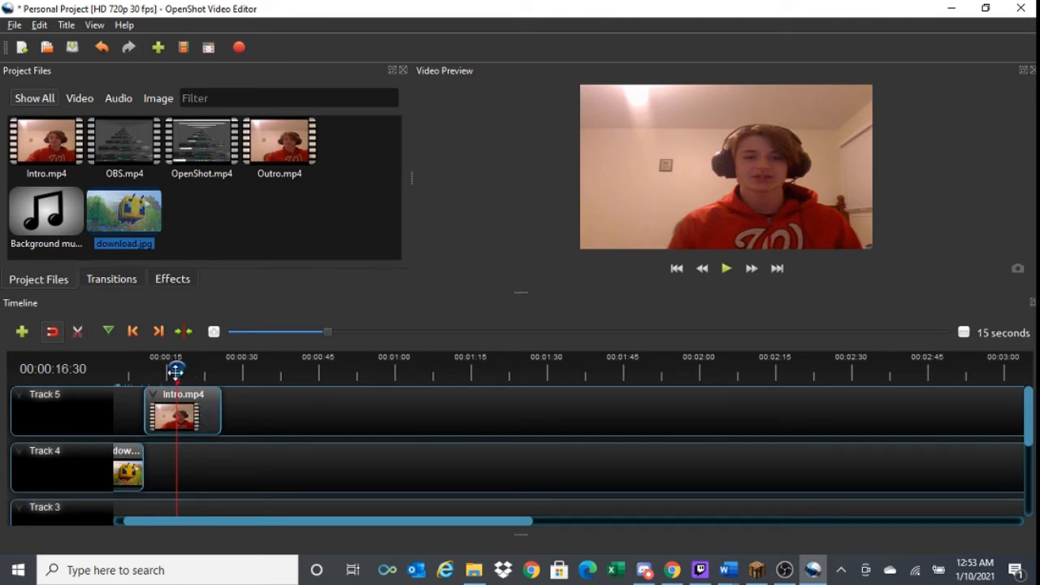
left_click_drag(175, 370, 201, 368)
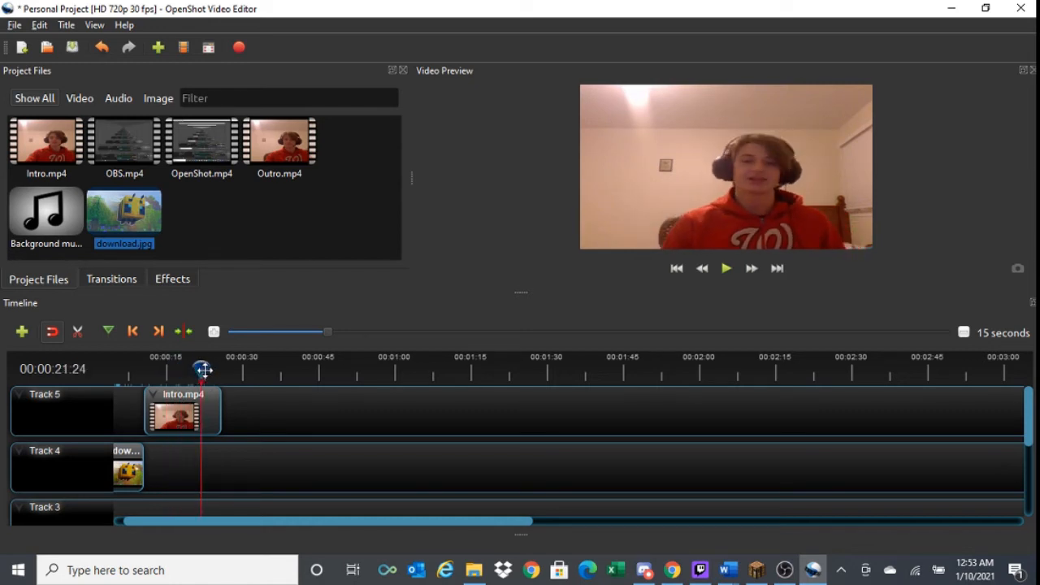
mouse_move(205, 386)
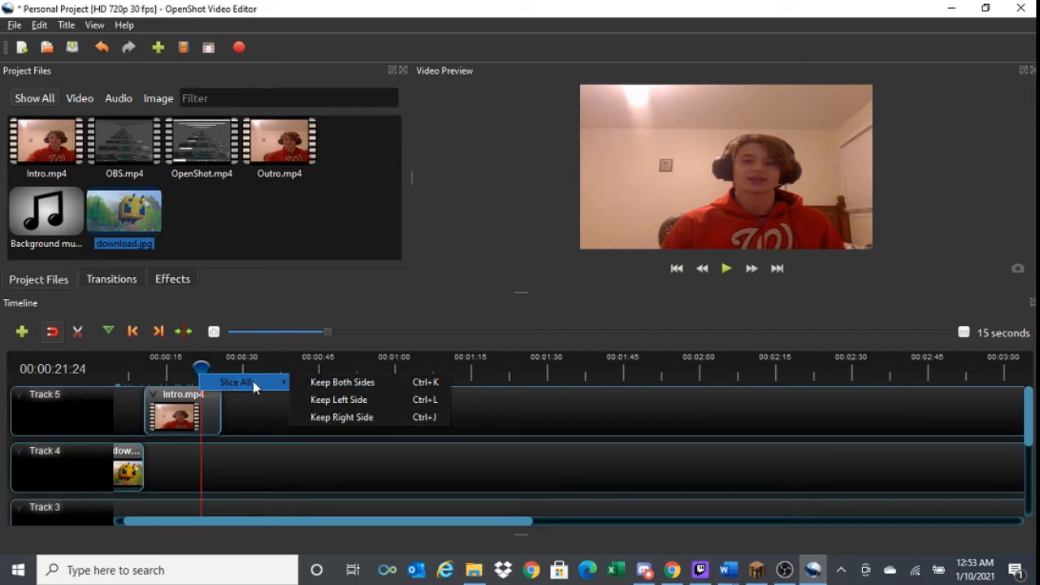
left_click(321, 388)
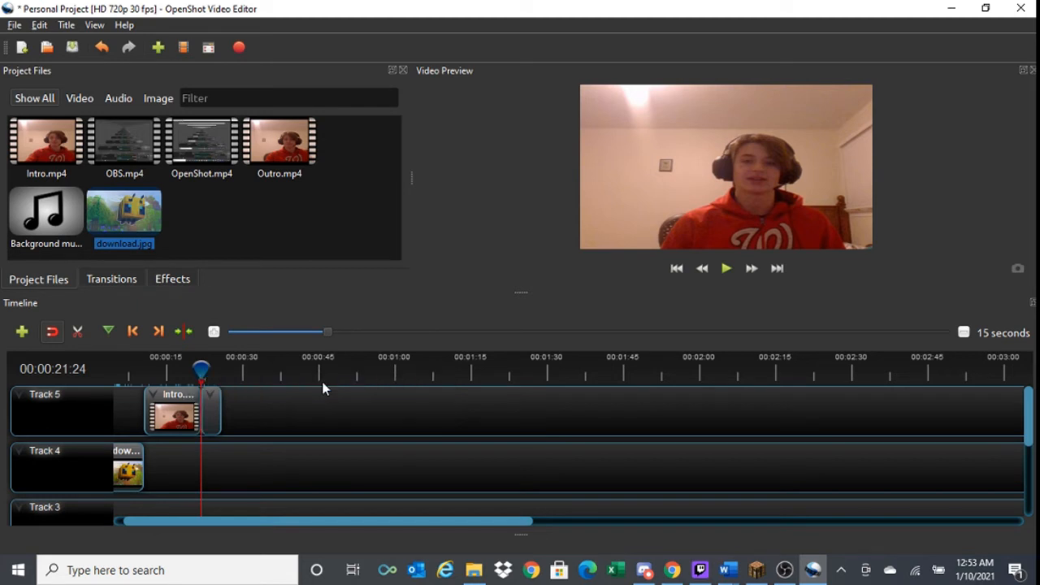
Slice all clips at 00:00:18:19, keeping only the left side of the first Intro piece.
mouse_move(201, 374)
left_mouse_down()
mouse_move(174, 373)
mouse_move(206, 372)
mouse_move(185, 371)
left_mouse_up()
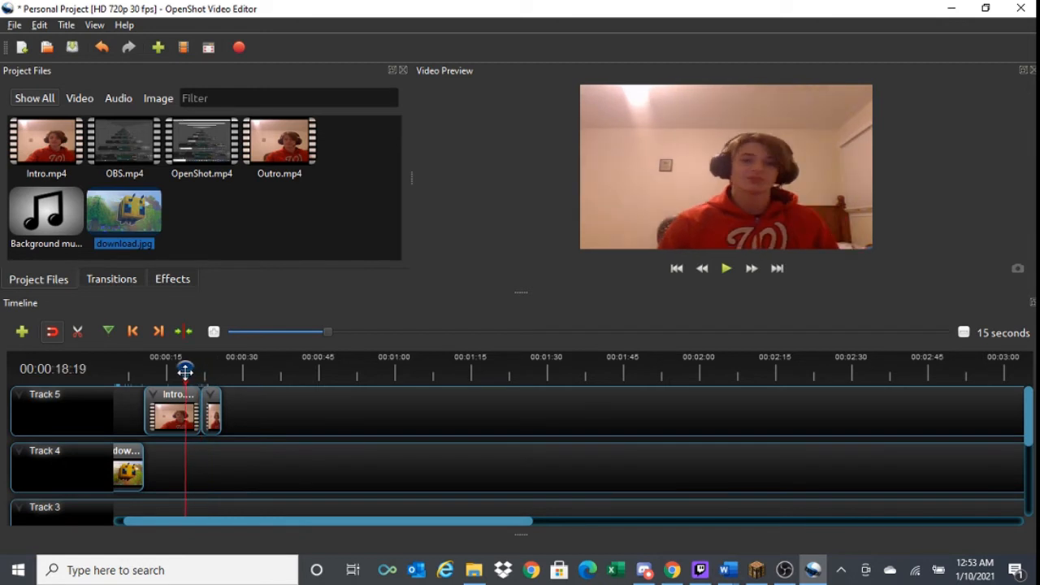
right_click(185, 371)
mouse_move(233, 376)
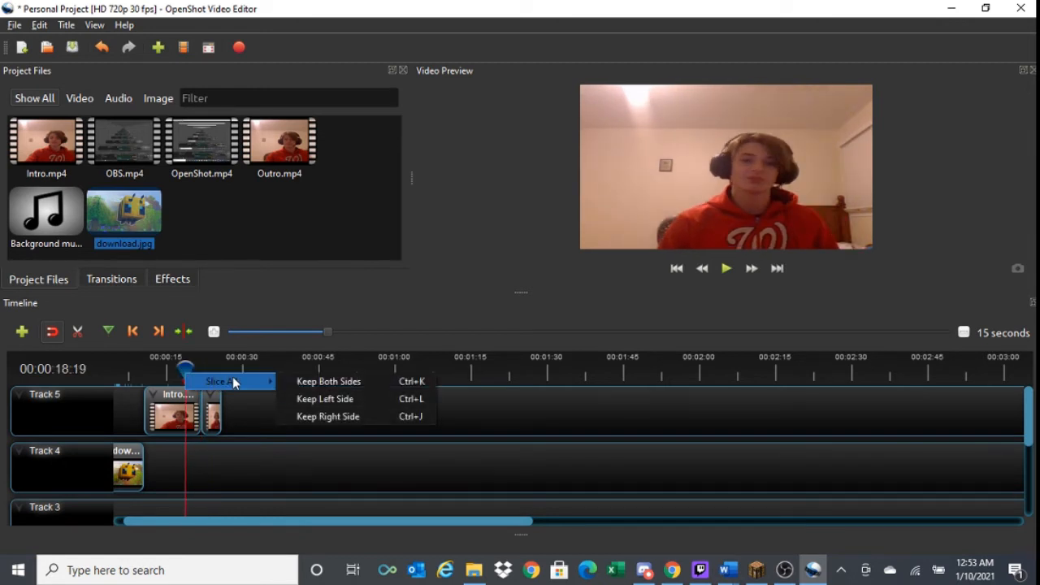
left_click(309, 397)
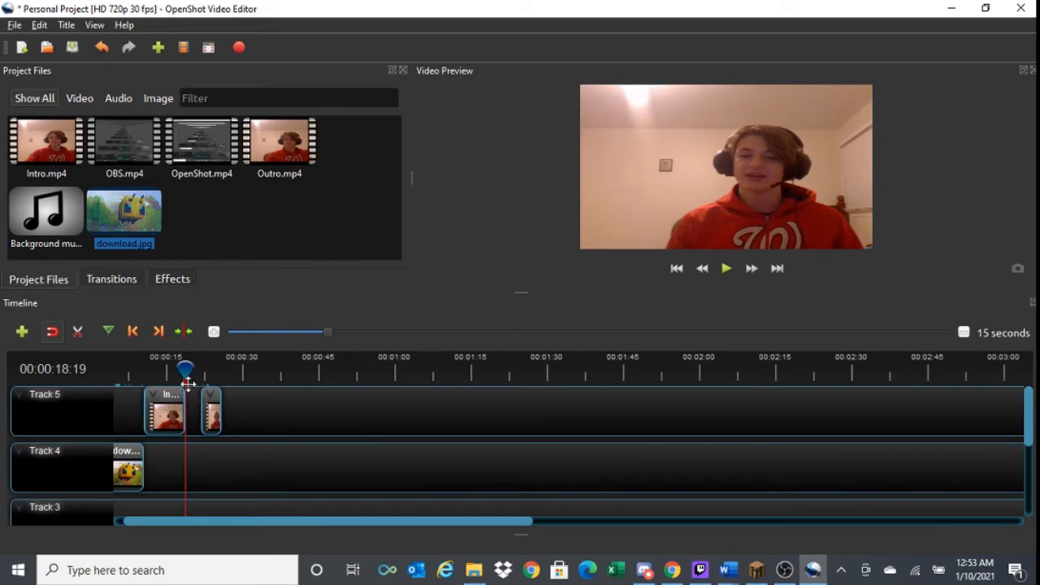
Slice all clips at 00:00:15:28, keeping only the right side of the first Intro piece.
left_click_drag(187, 371, 171, 370)
right_click(170, 371)
mouse_move(221, 378)
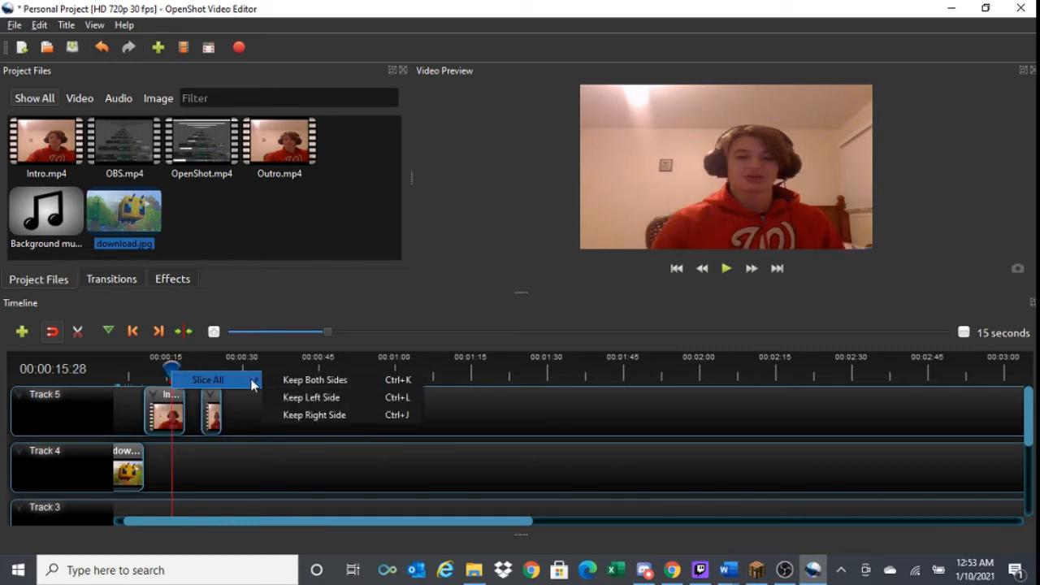
left_click(320, 416)
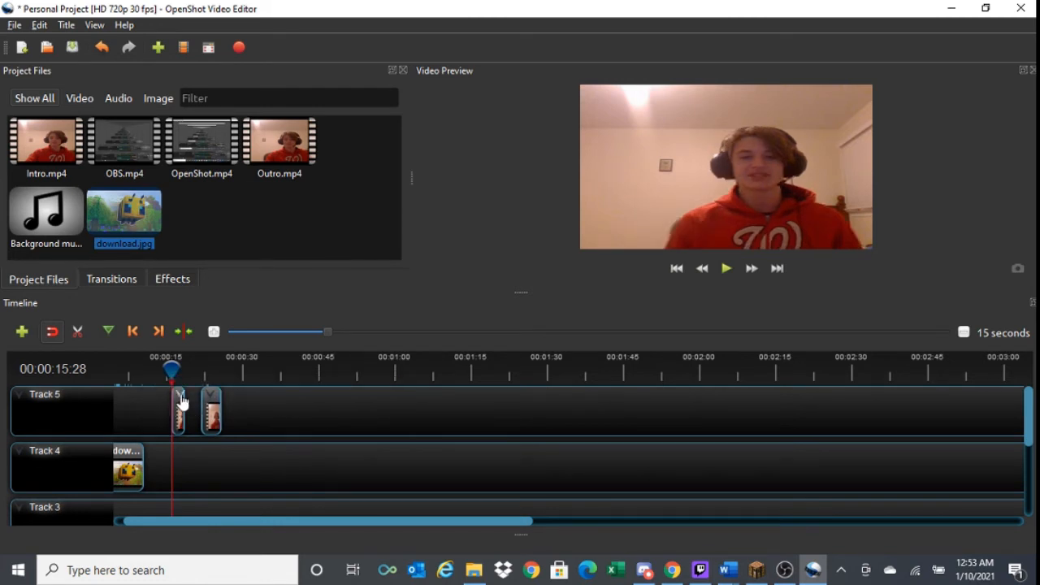
Delete both remaining Intro pieces from Track 5.
left_click(180, 415)
key("Delete")
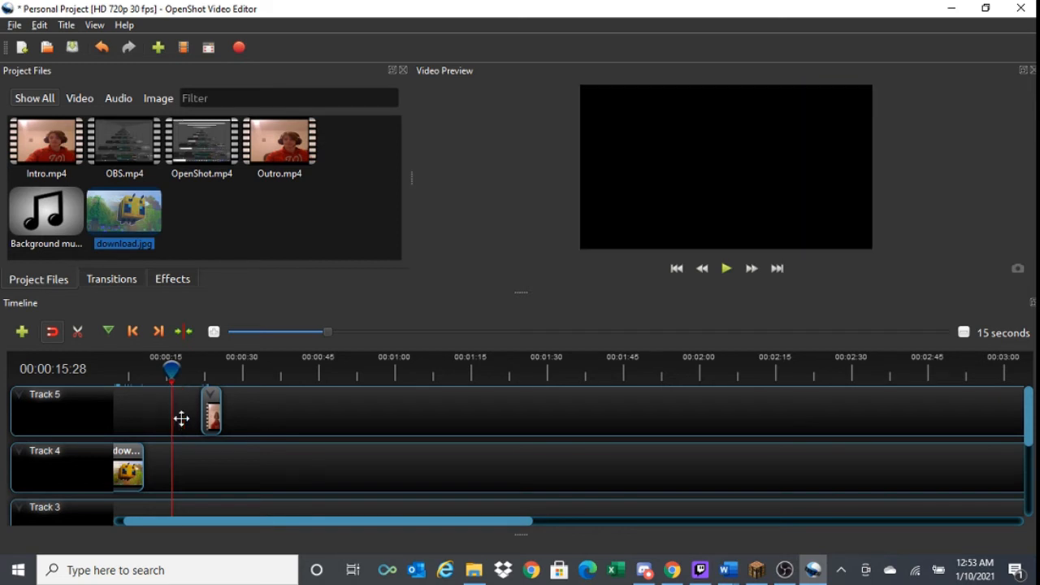
left_click(221, 406)
key("Delete")
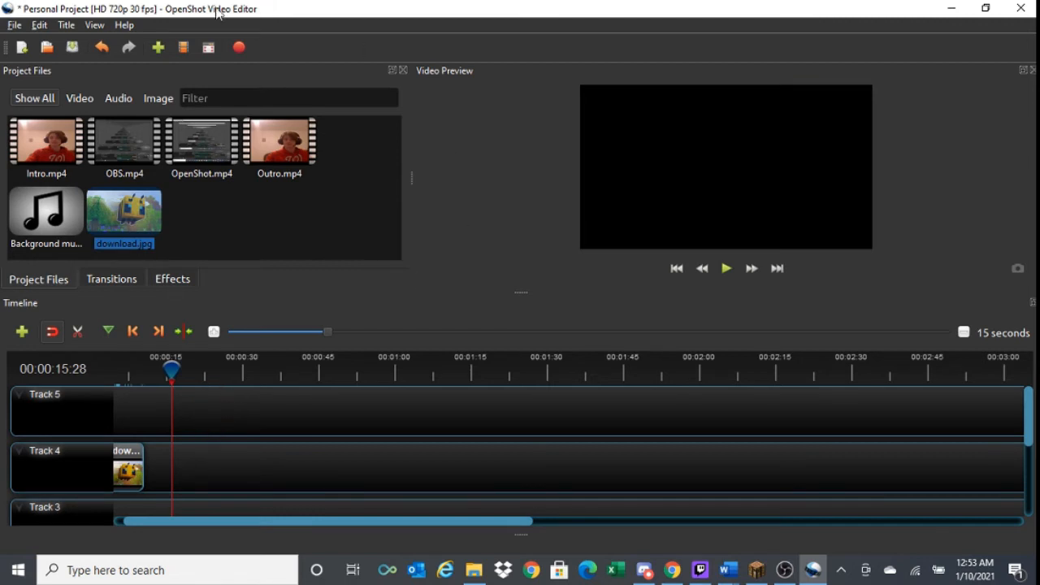
Add Intro.mp4 to Track 5 again and cut it with the Razor tool at about 21 and 17 seconds.
left_click_drag(23, 134, 175, 411)
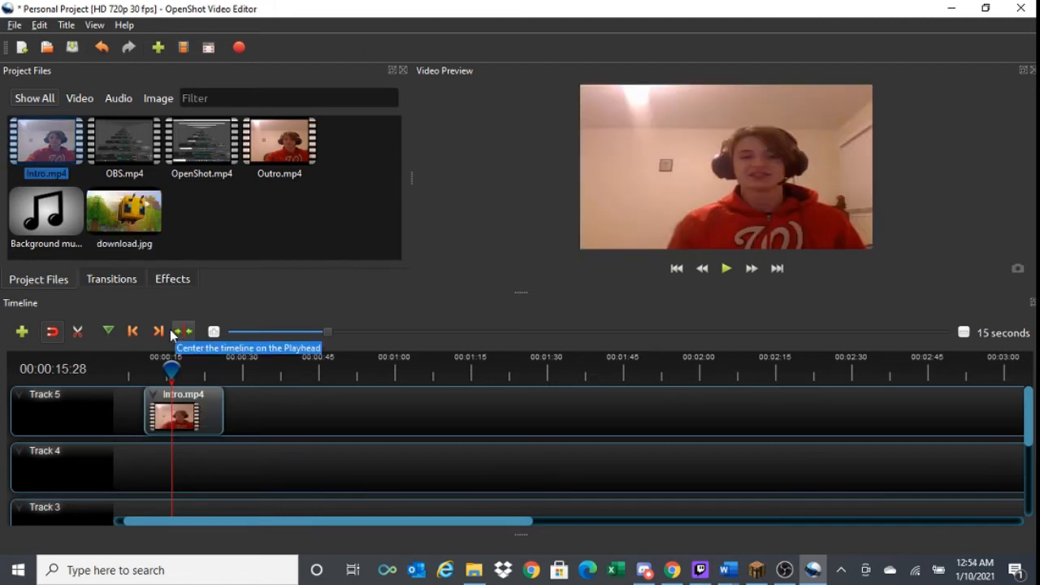
left_click(79, 334)
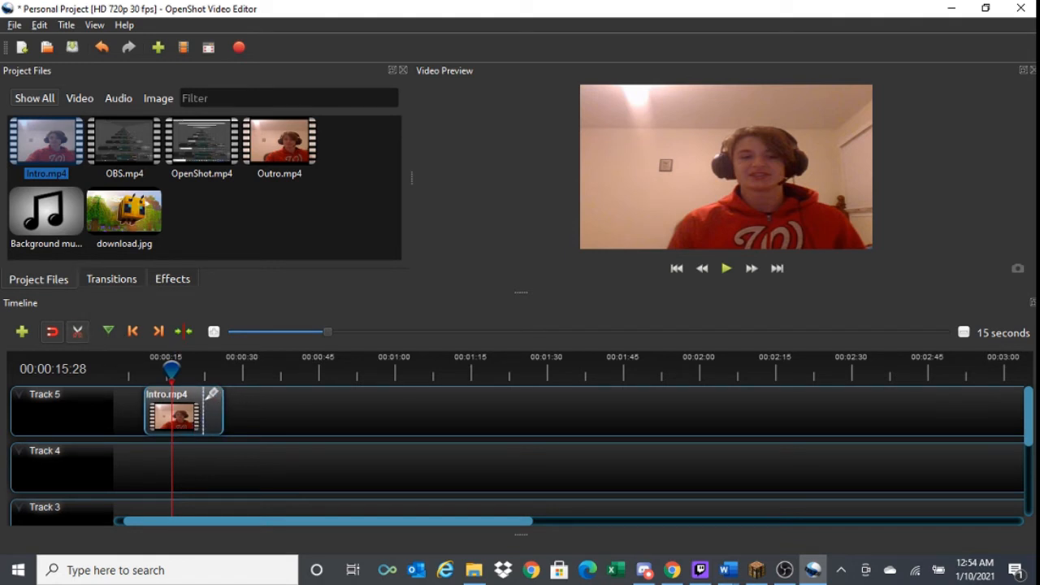
left_click(196, 410)
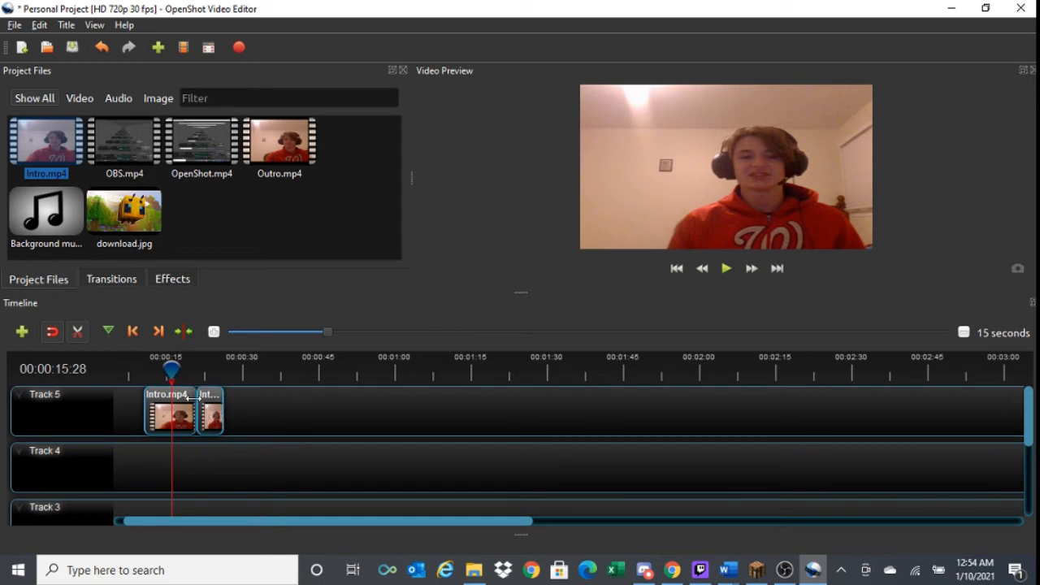
left_click(176, 410)
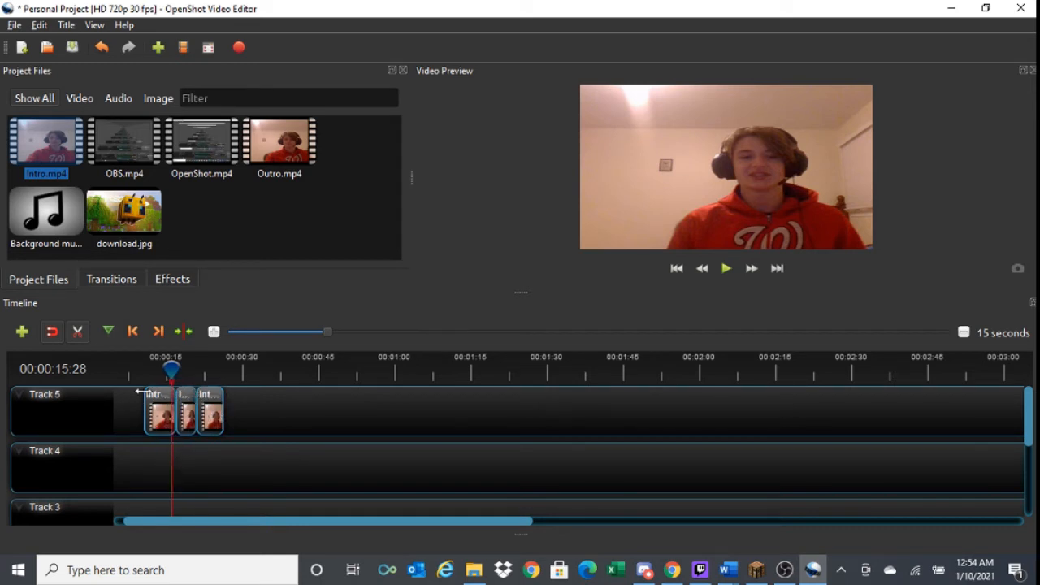
Turn off the Razor tool and delete all three Intro pieces from Track 5.
left_click(81, 335)
left_click(155, 410)
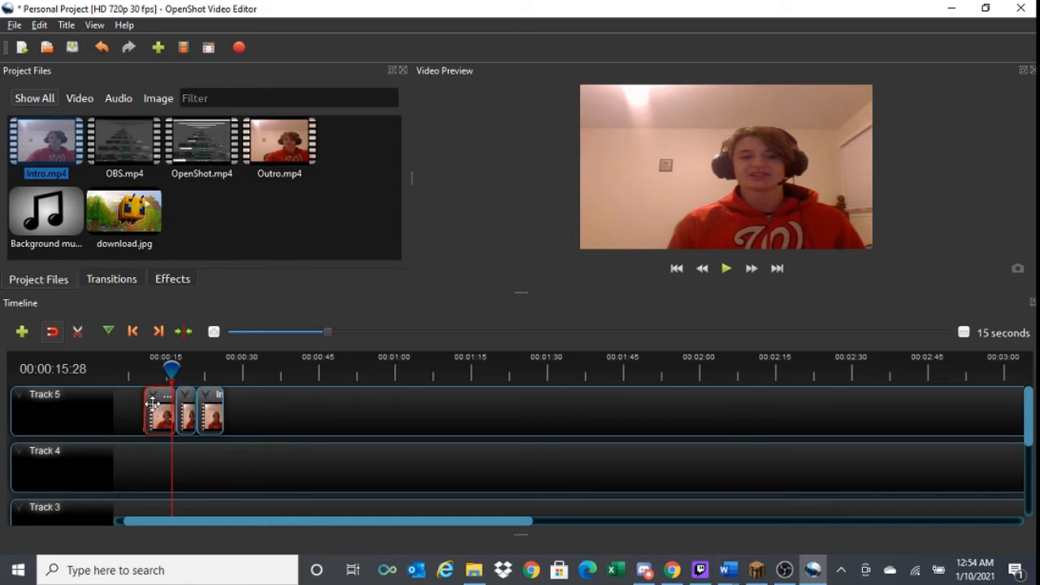
key("Delete")
left_click(186, 398)
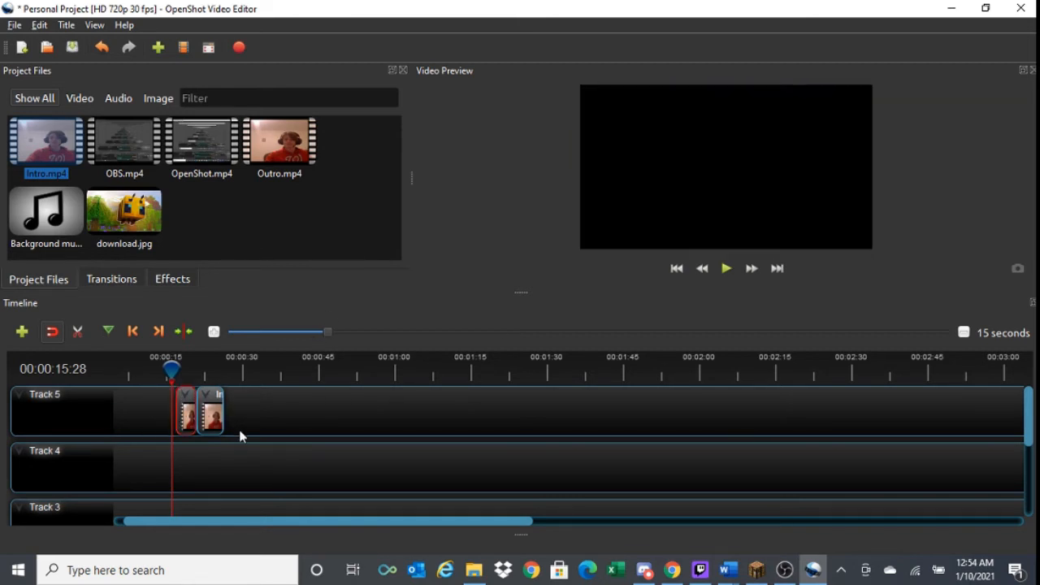
key("Delete")
left_click(213, 410)
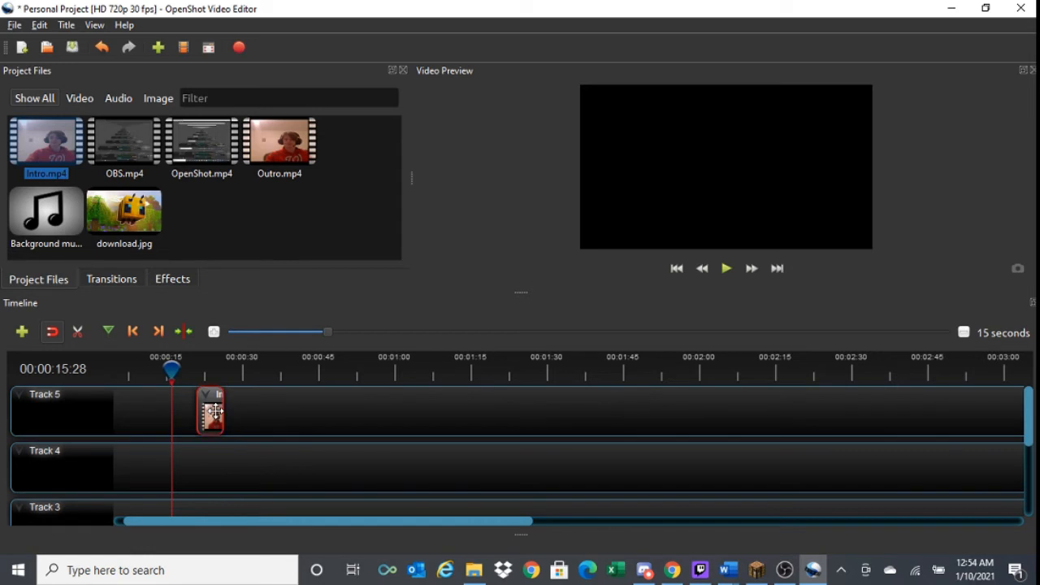
key("Delete")
Add Intro.mp4 to Track 5 again and, with the playhead at 00:00:06:24, open the clip's properties at its location settings.
left_click_drag(47, 166, 122, 412)
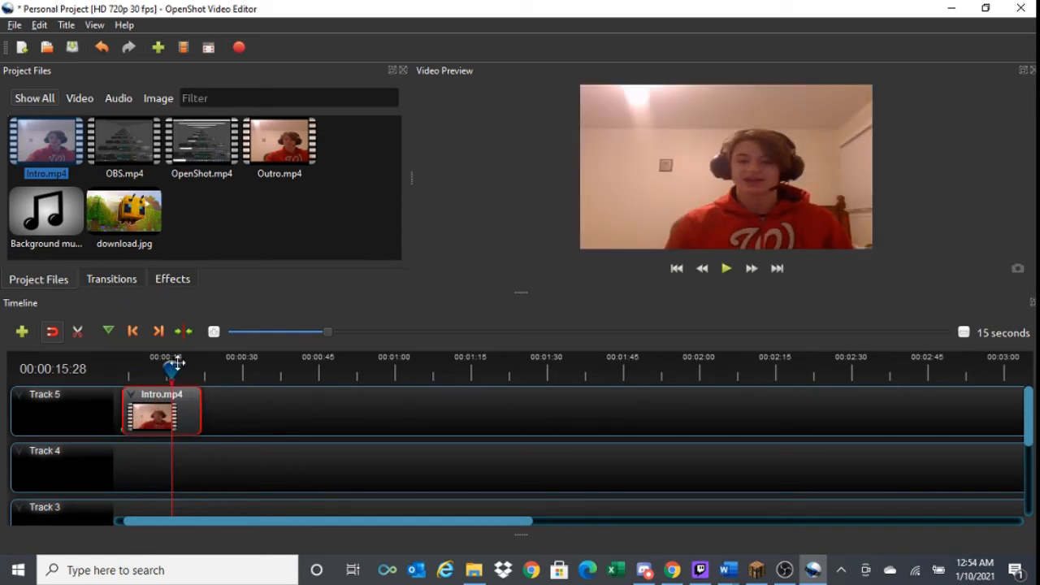
left_click(124, 369)
right_click(128, 400)
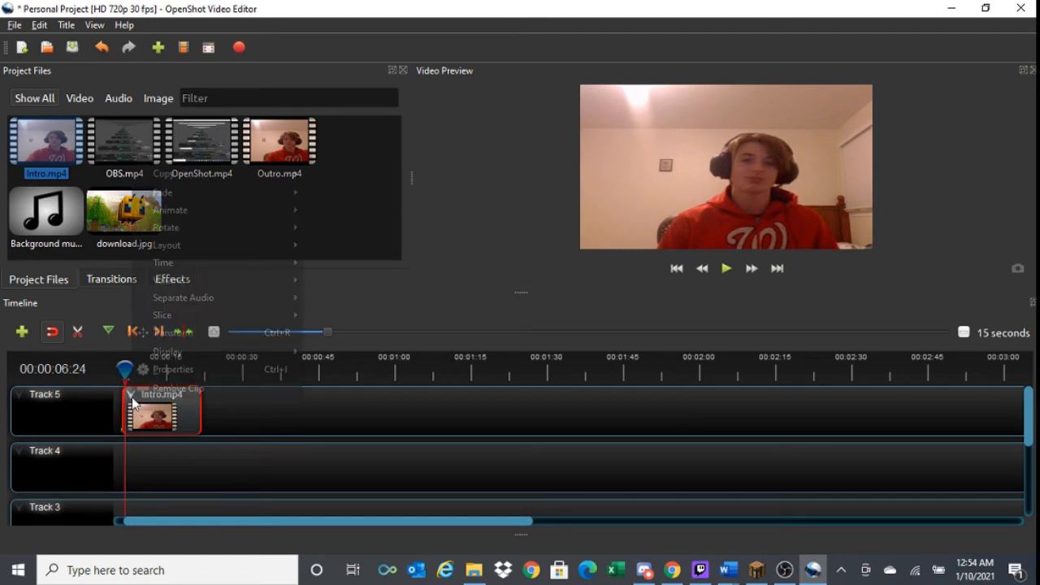
left_click(174, 372)
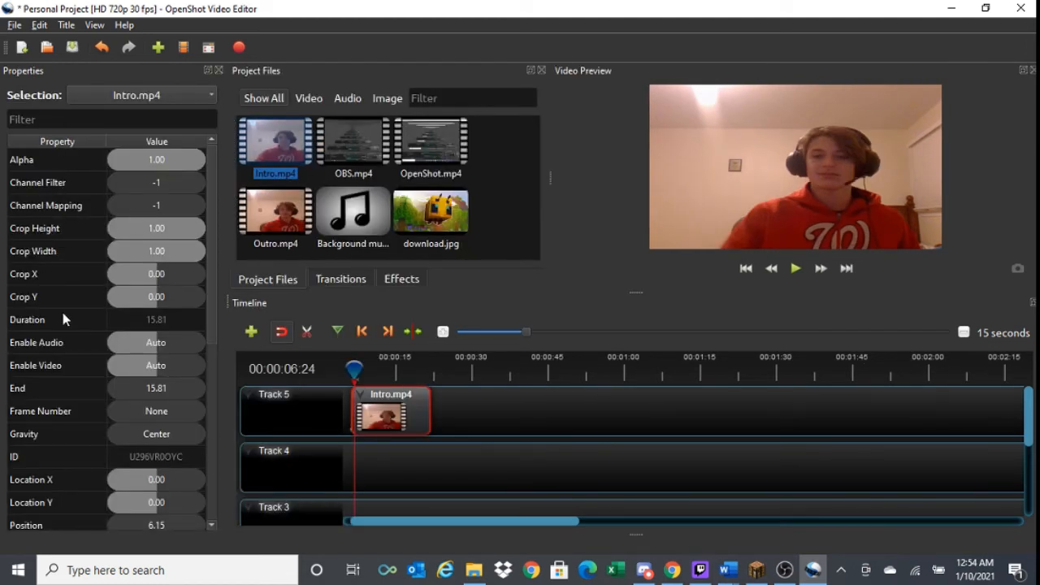
scroll(63, 318, "down", 2)
scroll(44, 329, "down", 1)
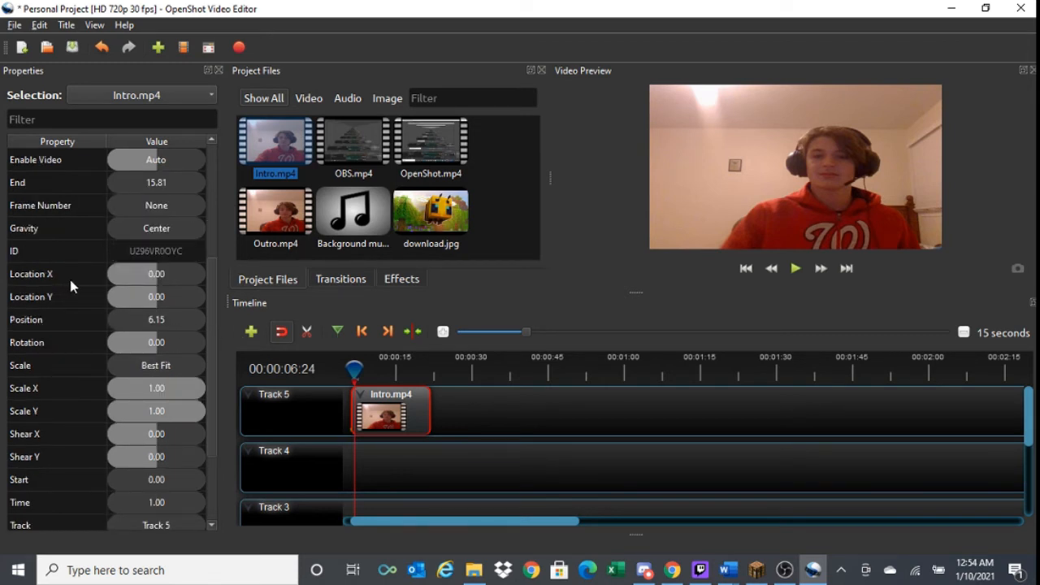
Try out the Intro clip's Location X and return it to 0.00, set Location Y to 0.02, and save the project.
mouse_move(153, 274)
left_mouse_down()
mouse_move(190, 277)
mouse_move(160, 282)
left_mouse_up()
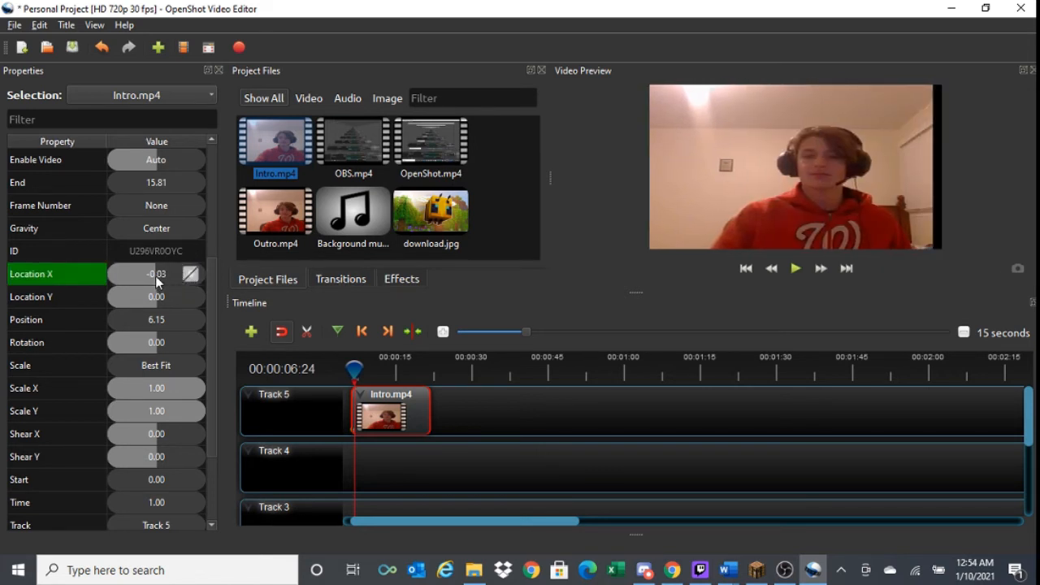
left_click_drag(156, 281, 159, 280)
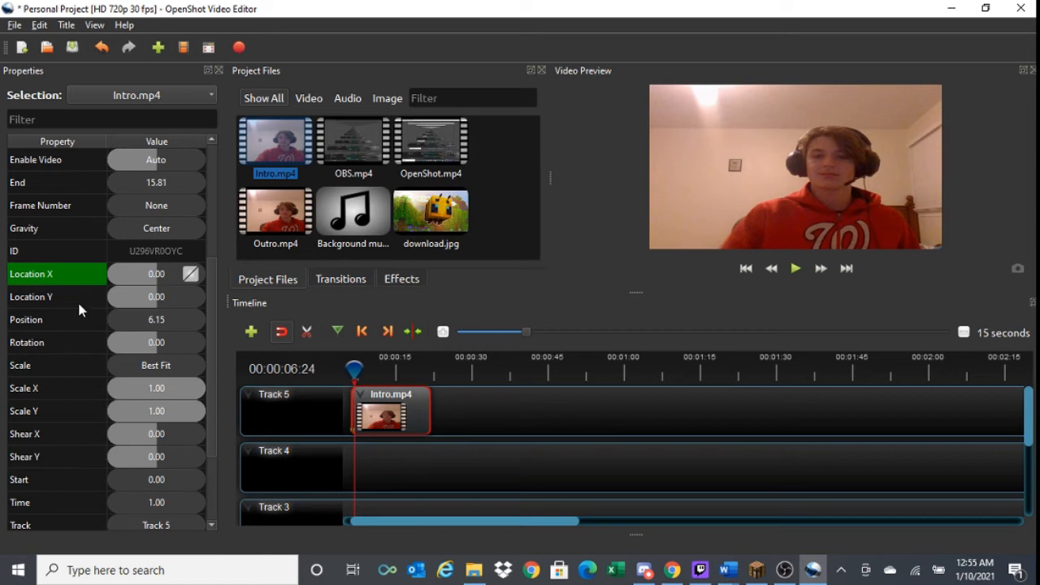
mouse_move(159, 297)
left_mouse_down()
mouse_move(170, 296)
mouse_move(157, 295)
left_mouse_up()
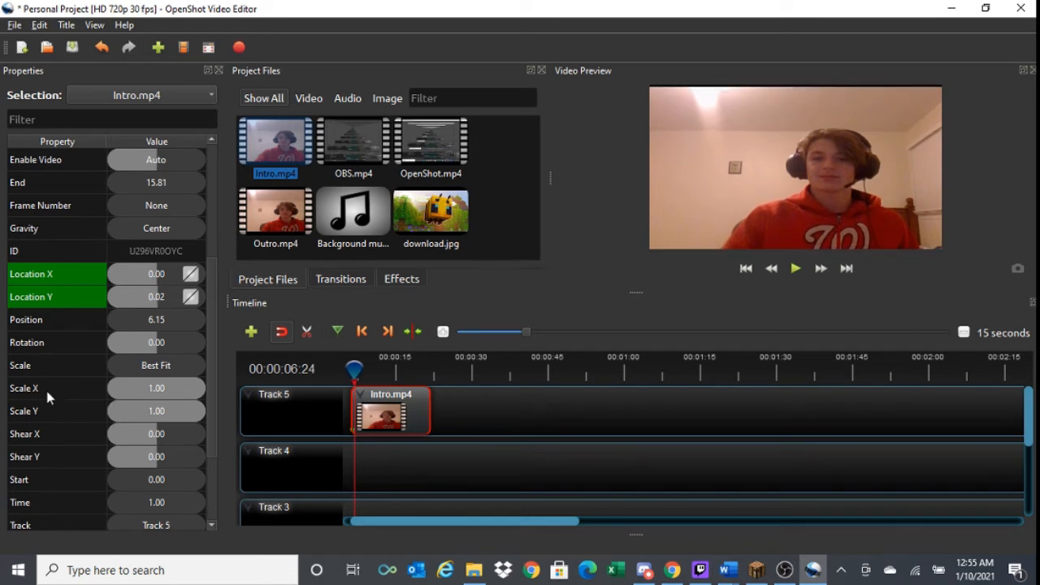
left_click_drag(355, 370, 381, 372)
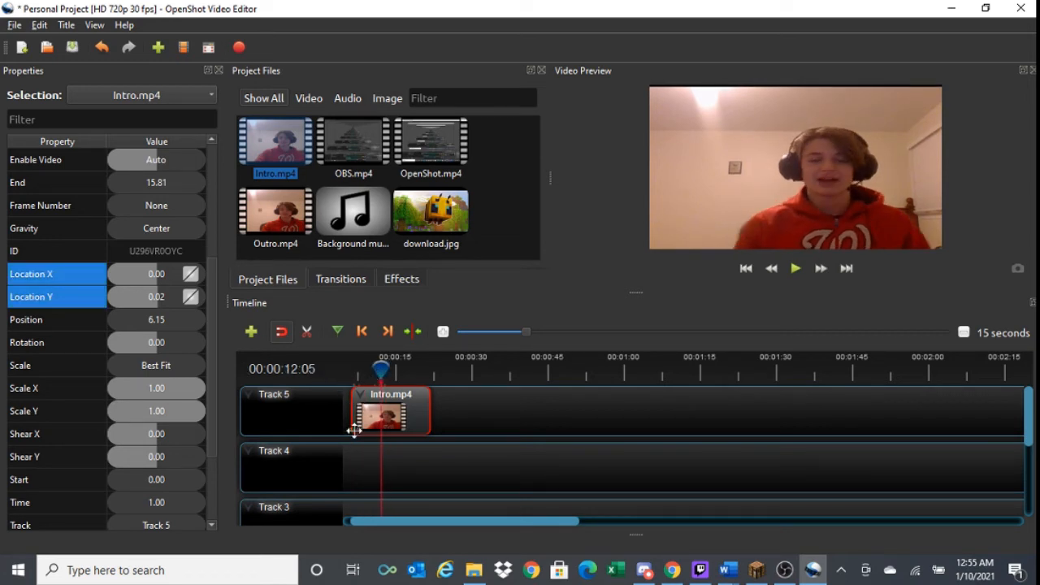
key("ctrl+s")
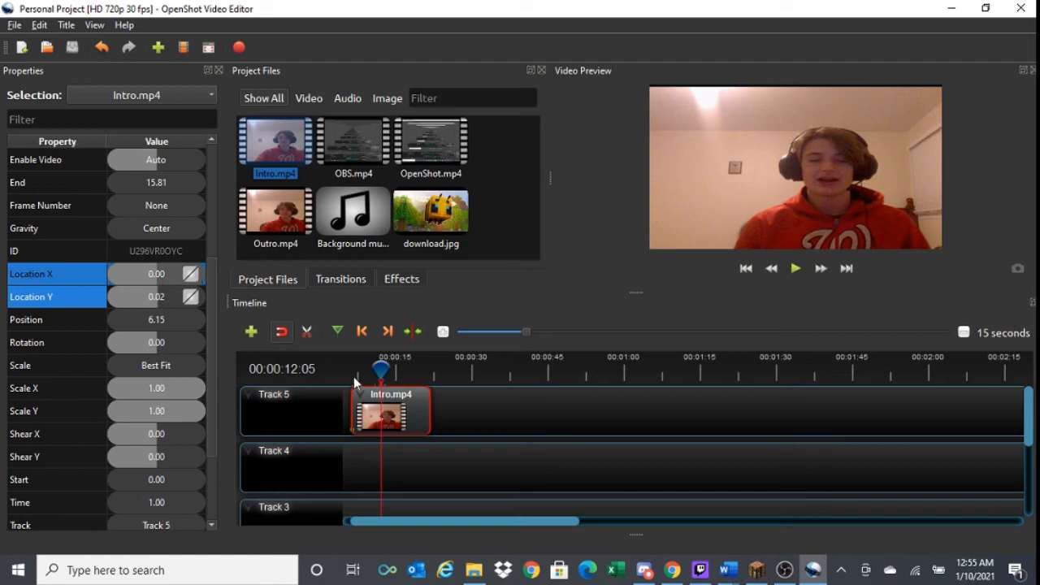
Scrub through the Intro clip to preview it, and set its Rotation to -360.00 at 00:00:09:15.
left_click_drag(380, 368, 343, 385)
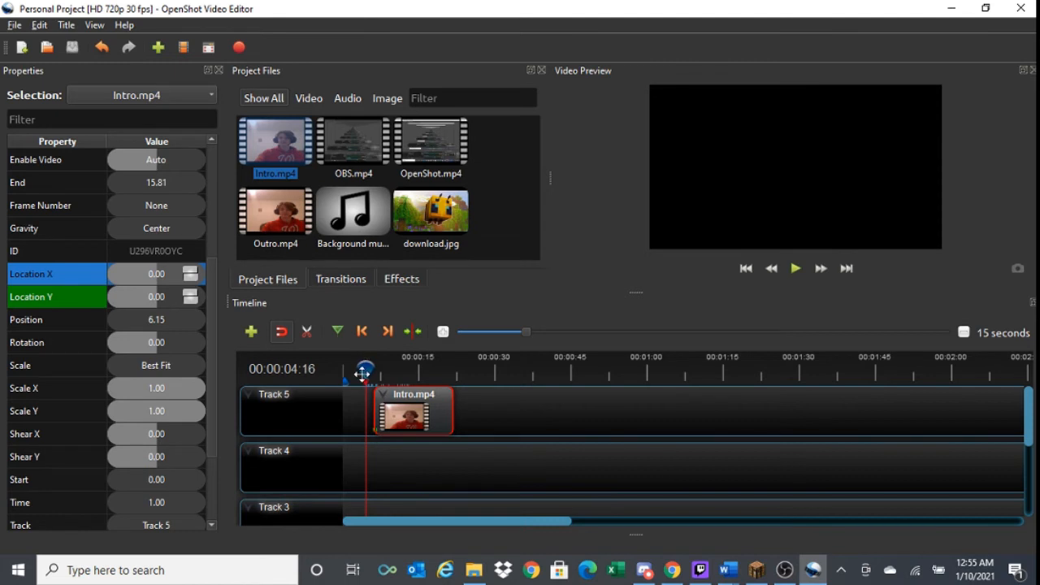
left_click_drag(360, 371, 411, 370)
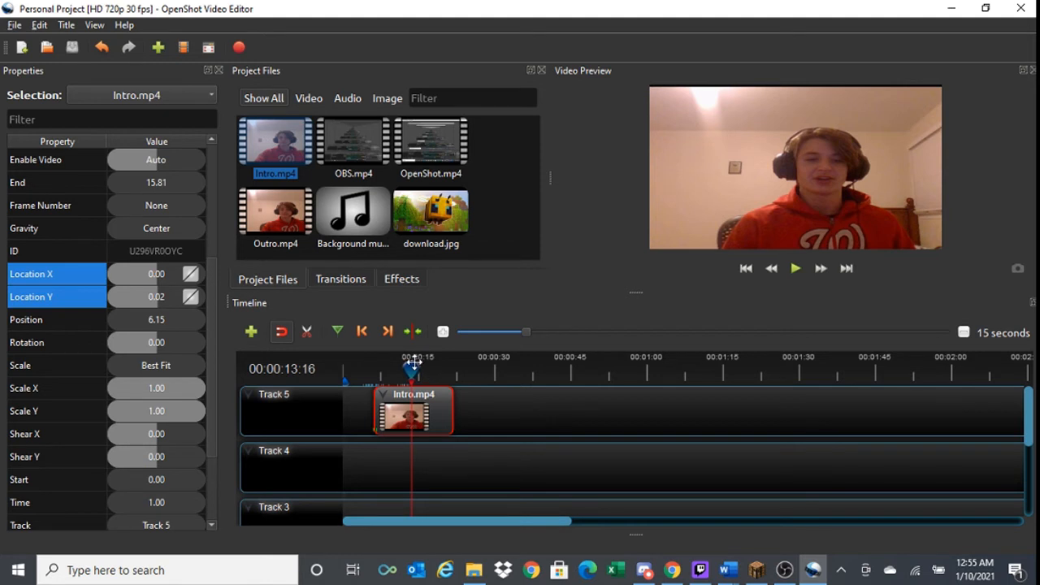
left_click_drag(411, 368, 391, 369)
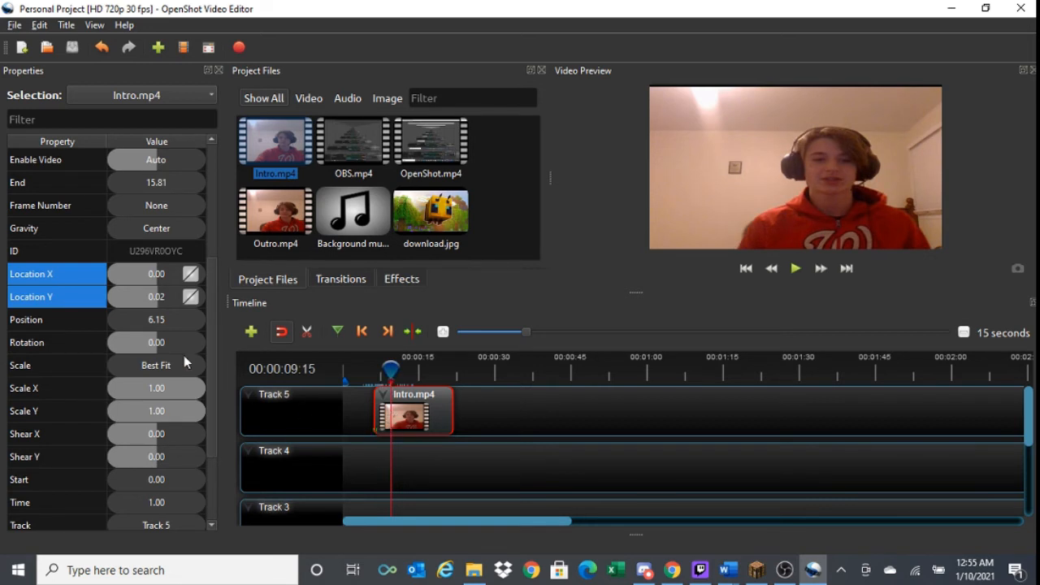
left_click_drag(153, 345, 71, 348)
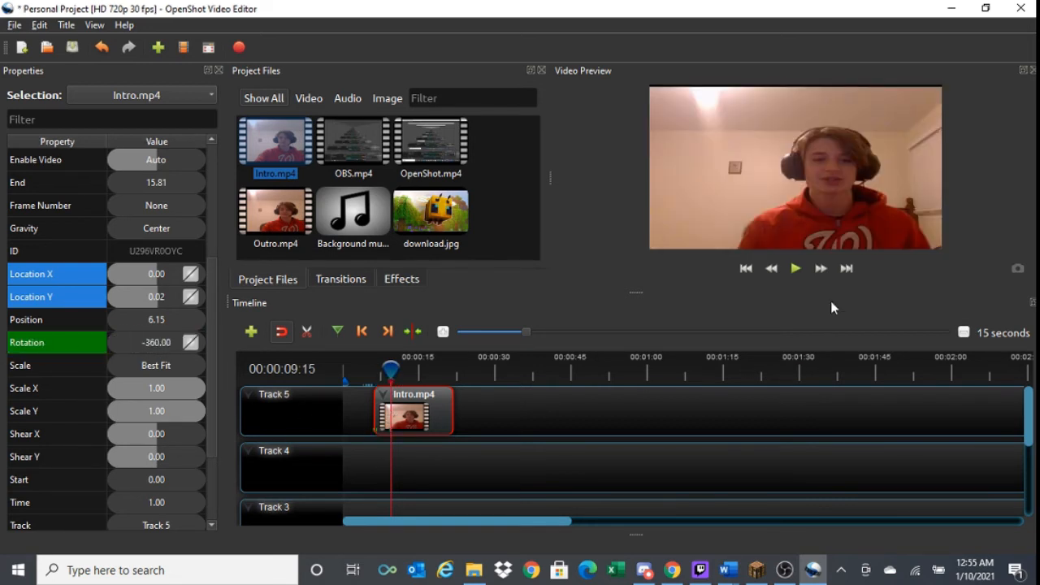
Set the Intro clip's Volume to 0.00 at 00:00:06:10 and play the clip to preview its rotation and sound.
mouse_move(390, 369)
left_mouse_down()
mouse_move(365, 370)
mouse_move(374, 376)
left_mouse_up()
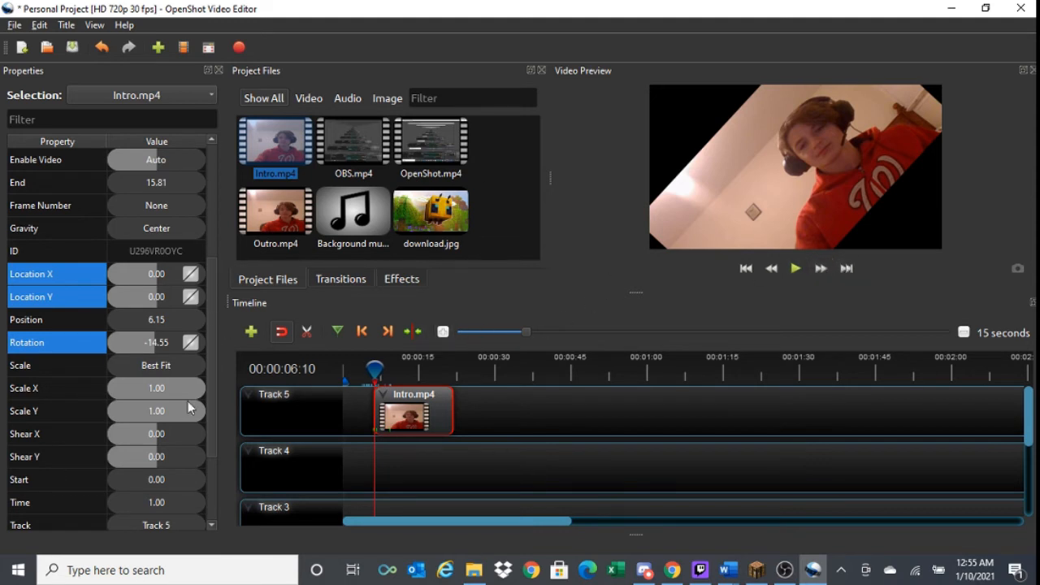
scroll(41, 392, "down", 2)
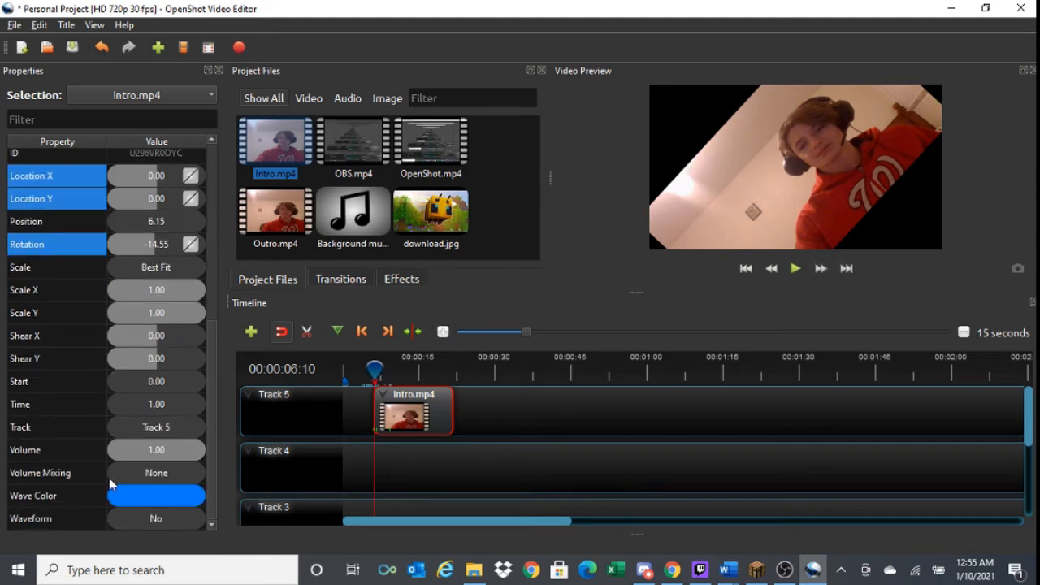
left_click_drag(172, 455, 27, 452)
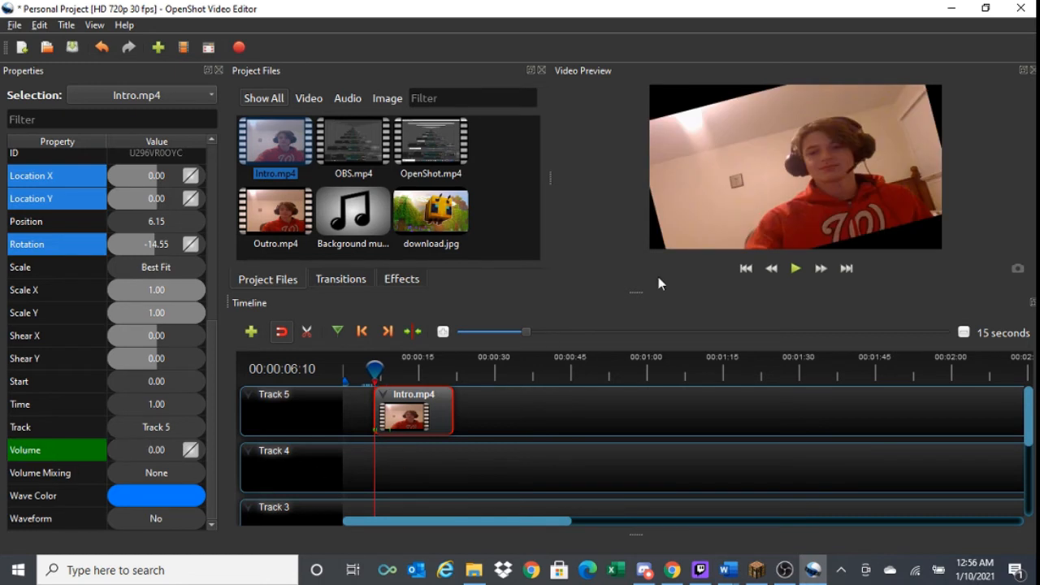
left_click(795, 268)
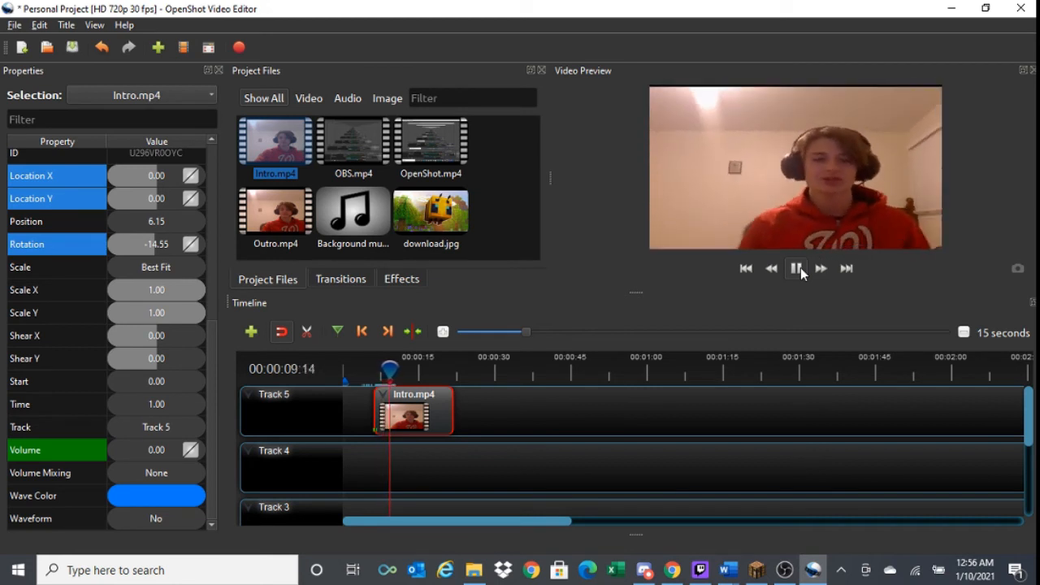
left_click(796, 268)
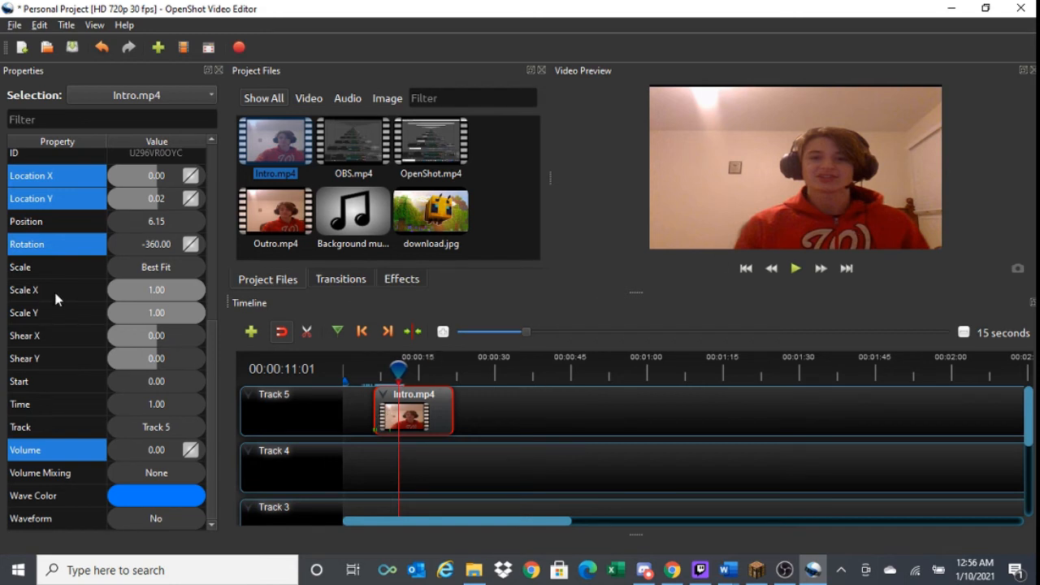
Shrink the Intro clip to Scale X 0.29 and Scale Y 0.30 at 00:00:11:01, and scrub to preview the scaling.
left_click_drag(187, 293, 137, 314)
left_click(177, 312)
left_click_drag(398, 375, 414, 393)
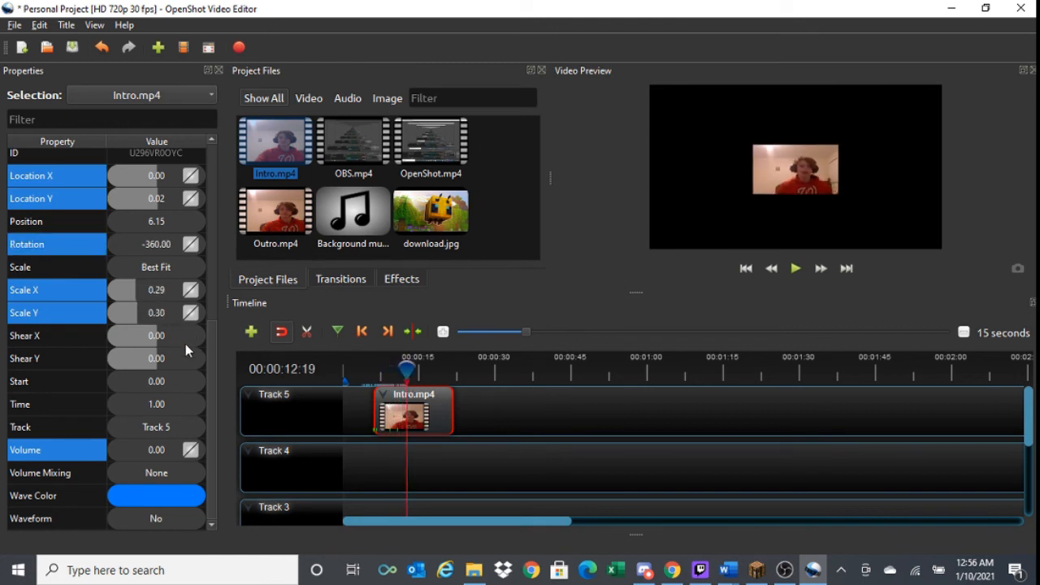
Delete the edited Intro clip from Track 5, and place Intro.mp4 and Outro.mp4 back to back at the track's start.
left_click(435, 410)
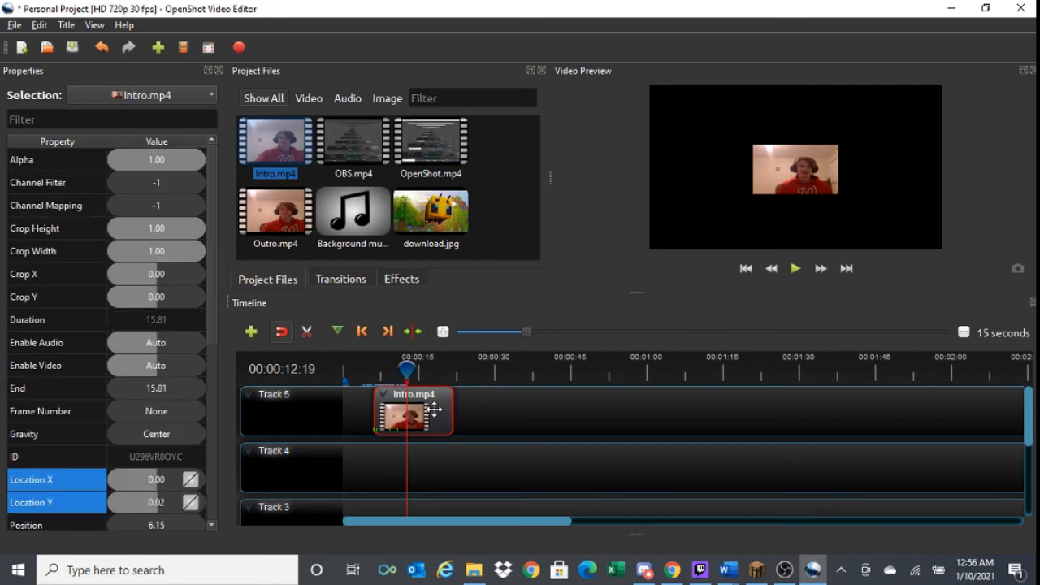
key("Delete")
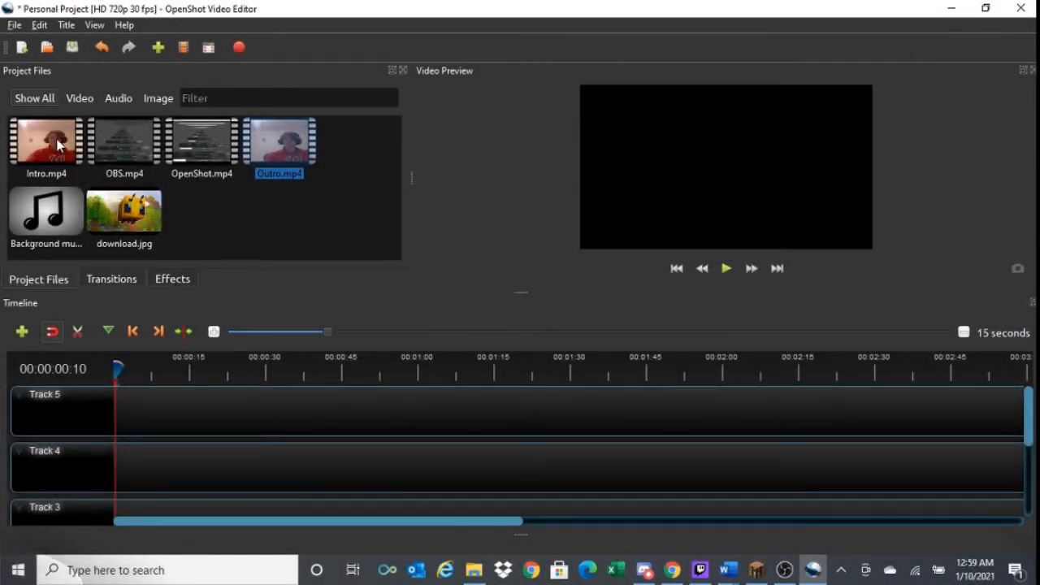
left_click_drag(59, 144, 134, 410)
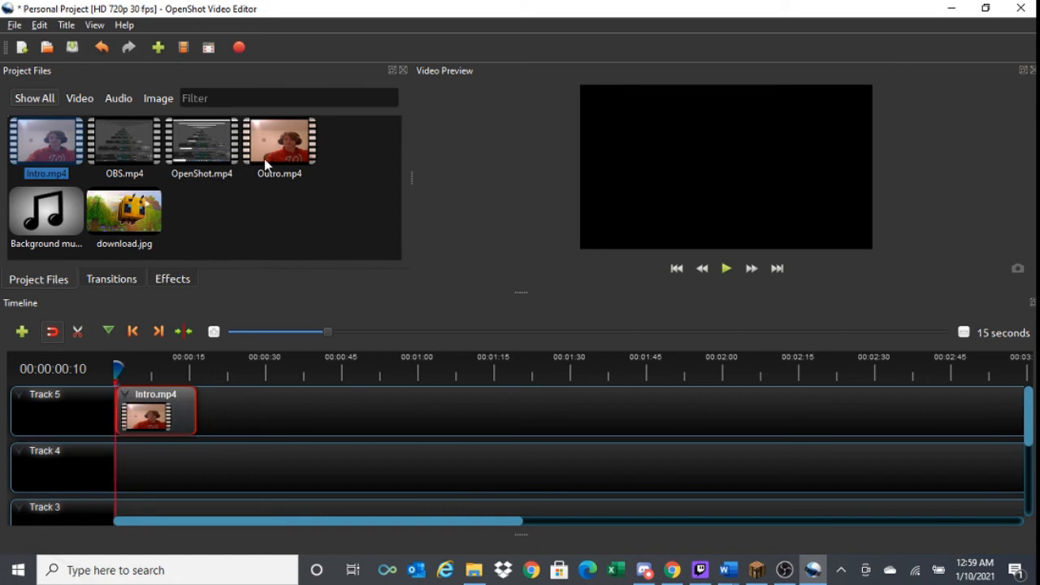
left_click_drag(264, 158, 197, 404)
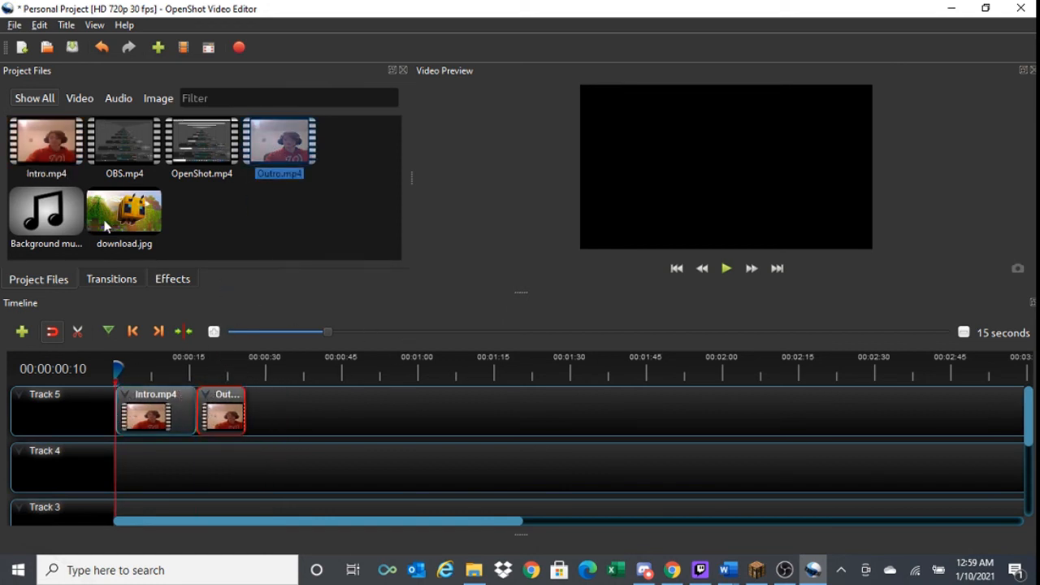
Add Fade transitions over the end of Intro and the start of Outro, and reverse the one on Intro.
left_click(120, 280)
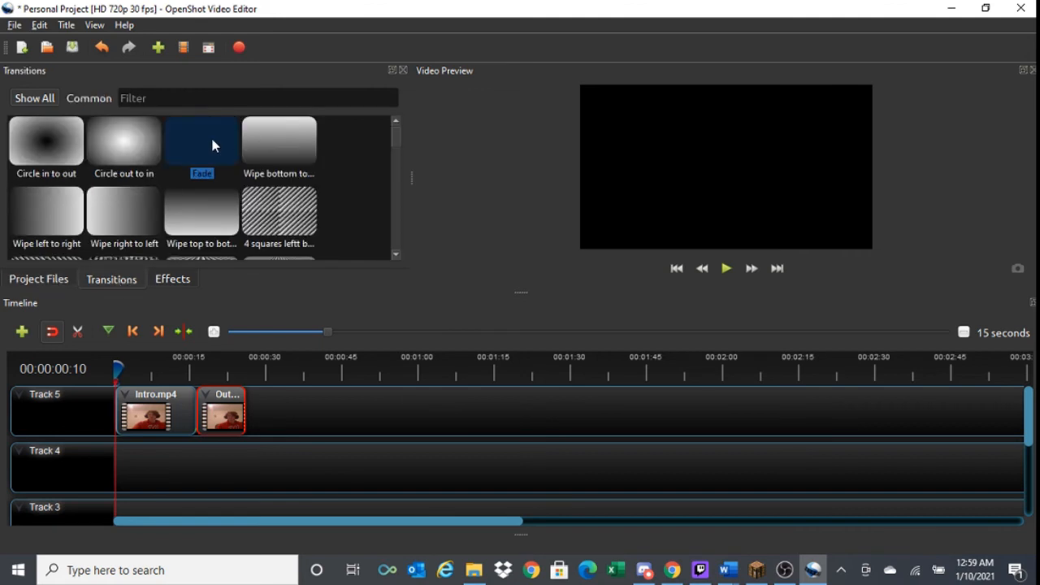
left_click_drag(225, 144, 179, 409)
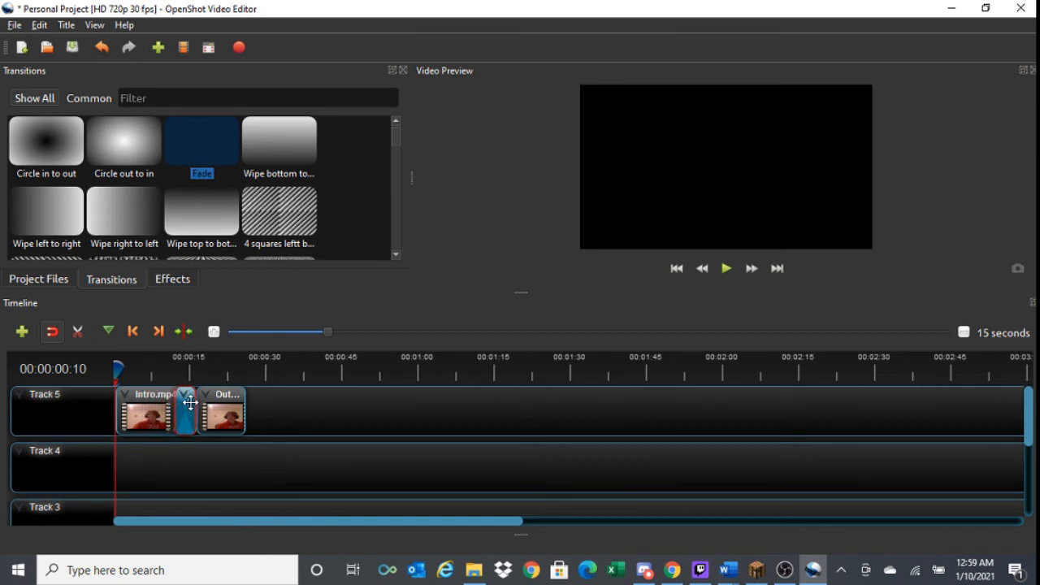
left_click_drag(192, 184, 219, 415)
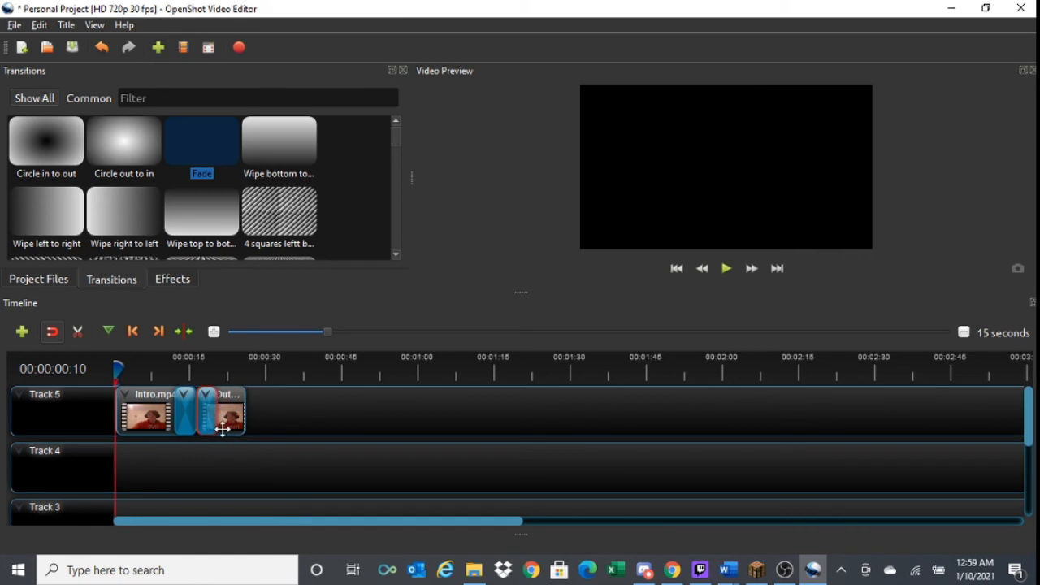
right_click(184, 401)
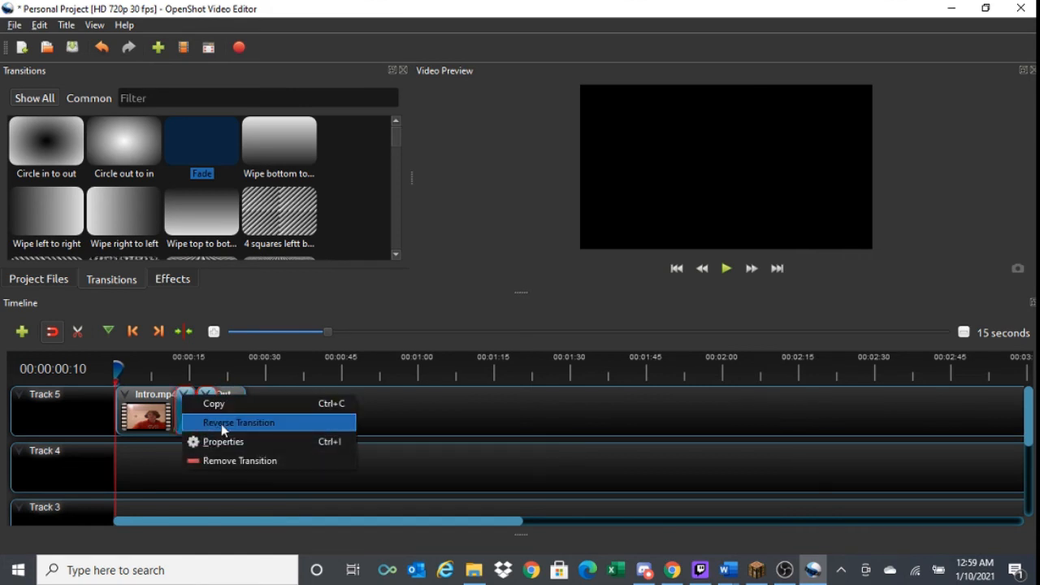
left_click(221, 423)
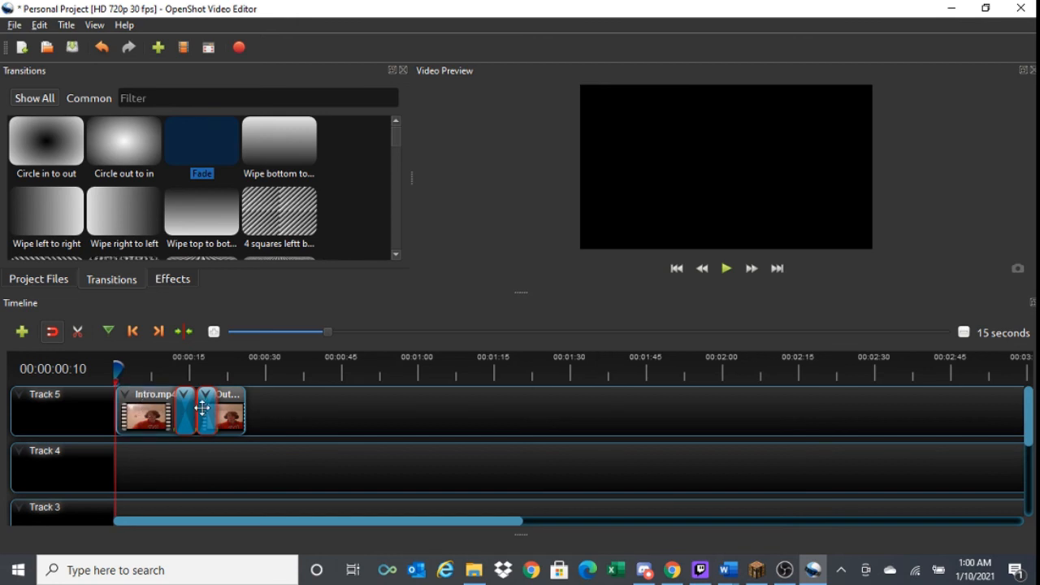
Play the timeline from about 00:00:09:06 to preview the fades between Intro and Outro.
right_click(150, 409)
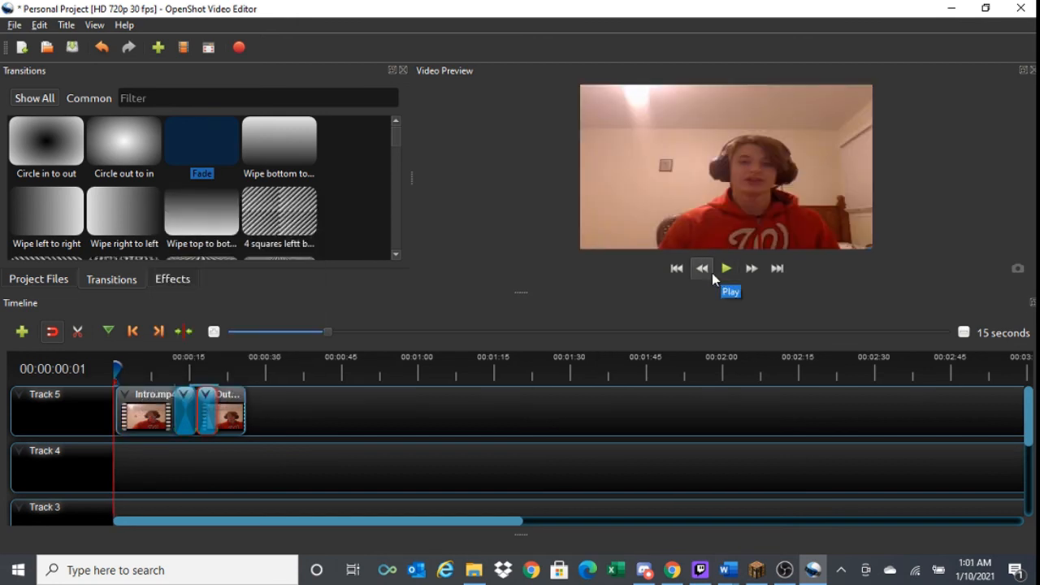
left_click_drag(115, 368, 160, 369)
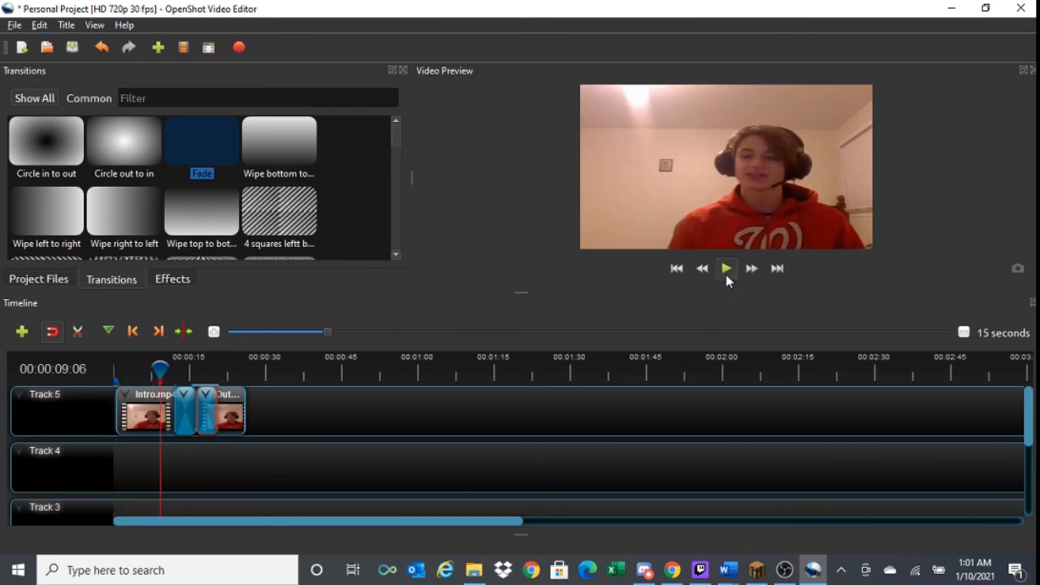
left_click(726, 269)
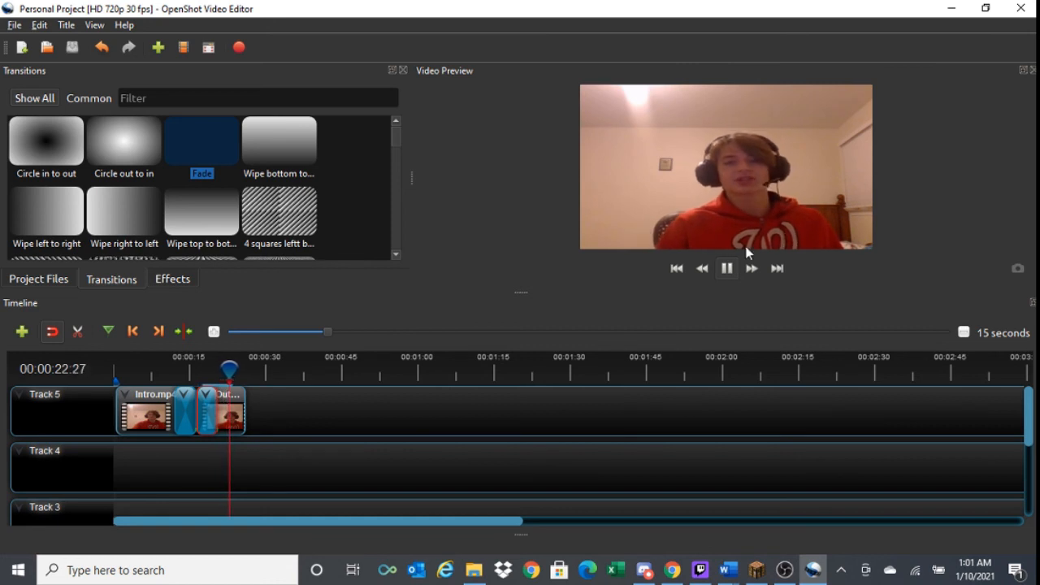
left_click(726, 269)
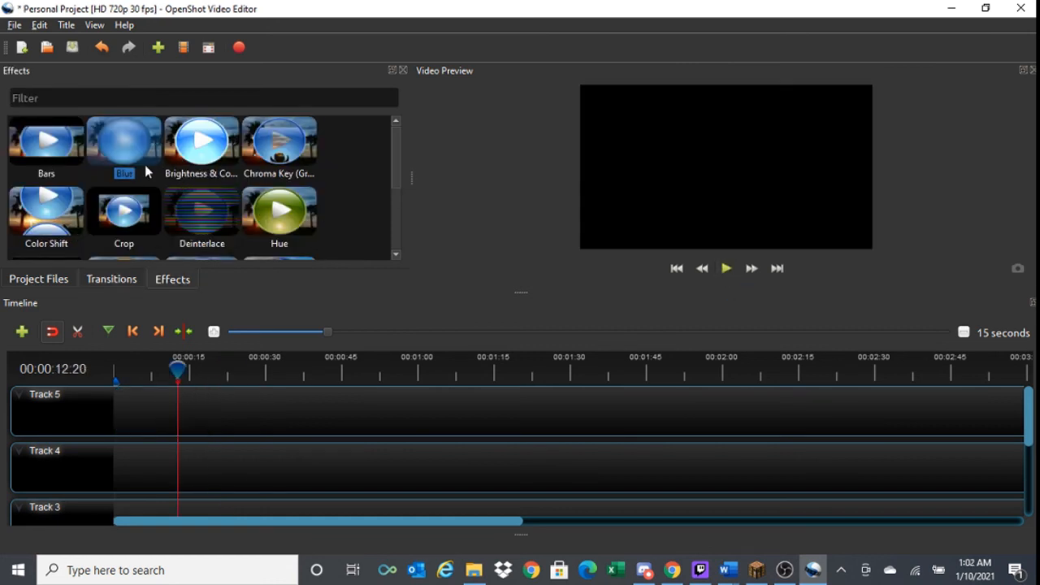
Place Intro.mp4 at the start of Track 4 and download.jpg directly above it on Track 5.
left_click(39, 281)
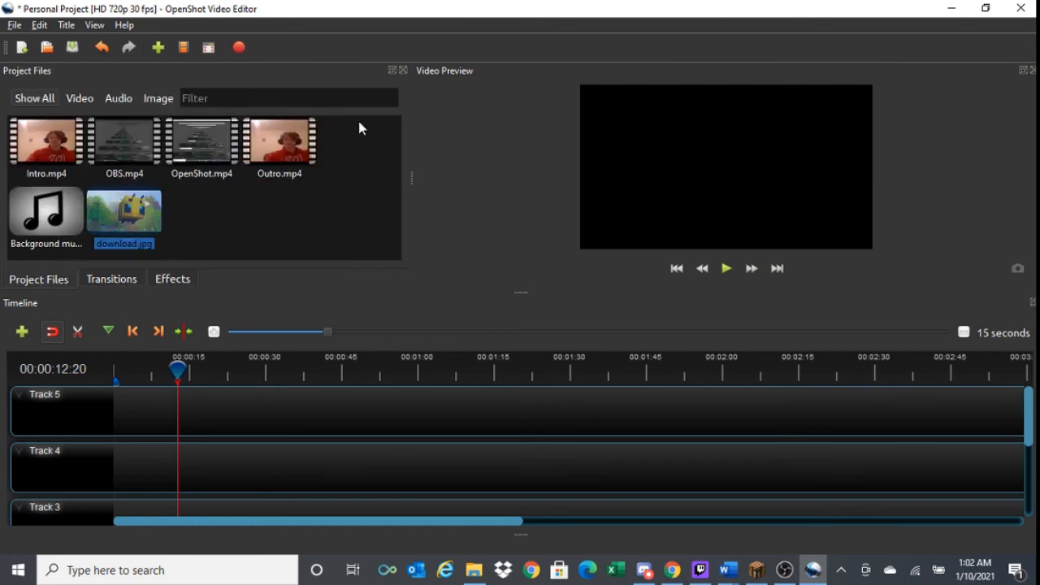
left_click_drag(34, 150, 128, 485)
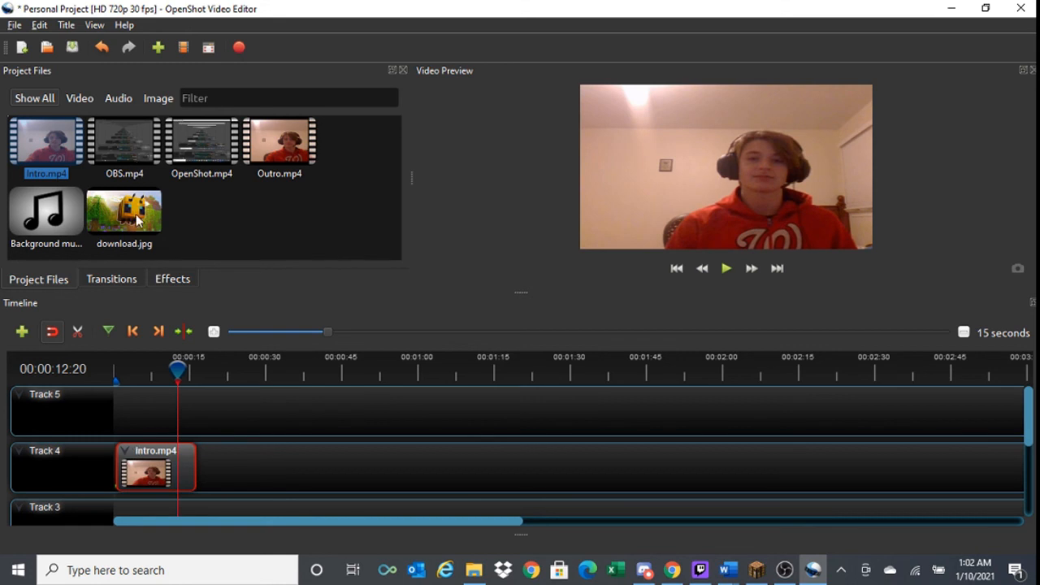
left_click_drag(123, 213, 163, 376)
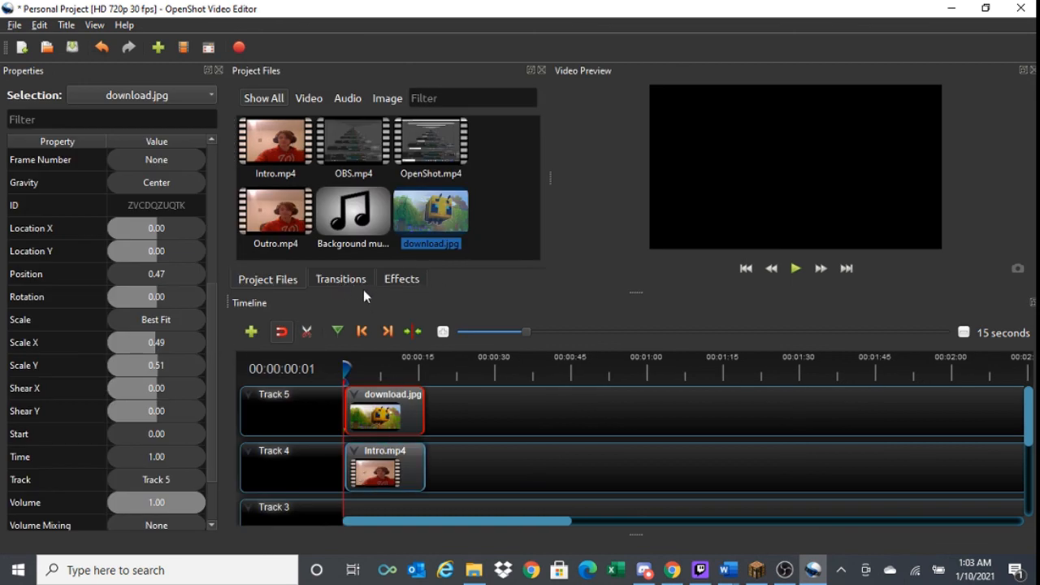
left_click(492, 412)
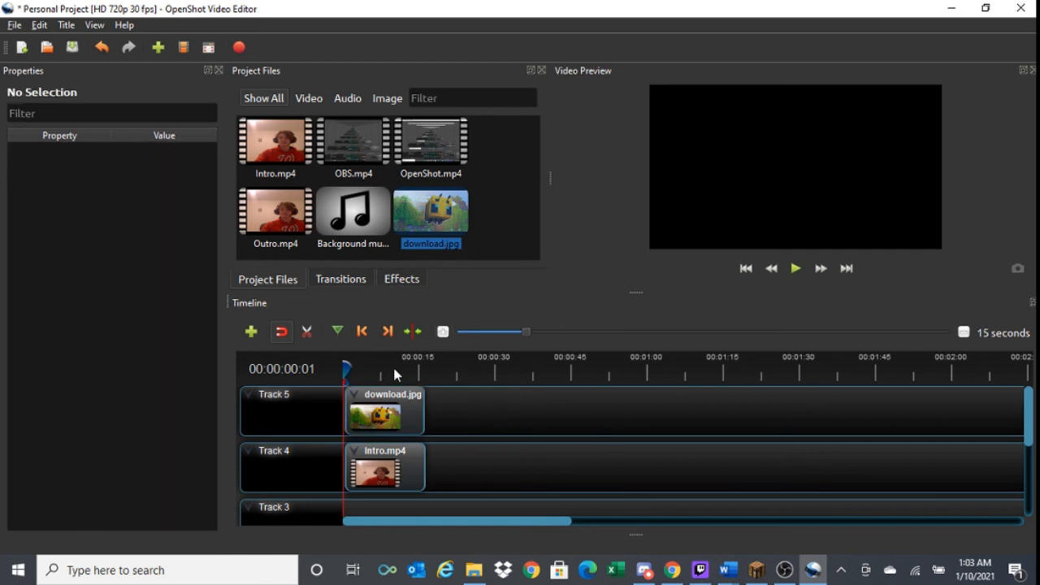
Apply the Blur effect to the Intro clip on Track 4, and play and scrub to 00:00:12:19 to preview it.
left_click(406, 280)
left_click_drag(336, 153, 380, 467)
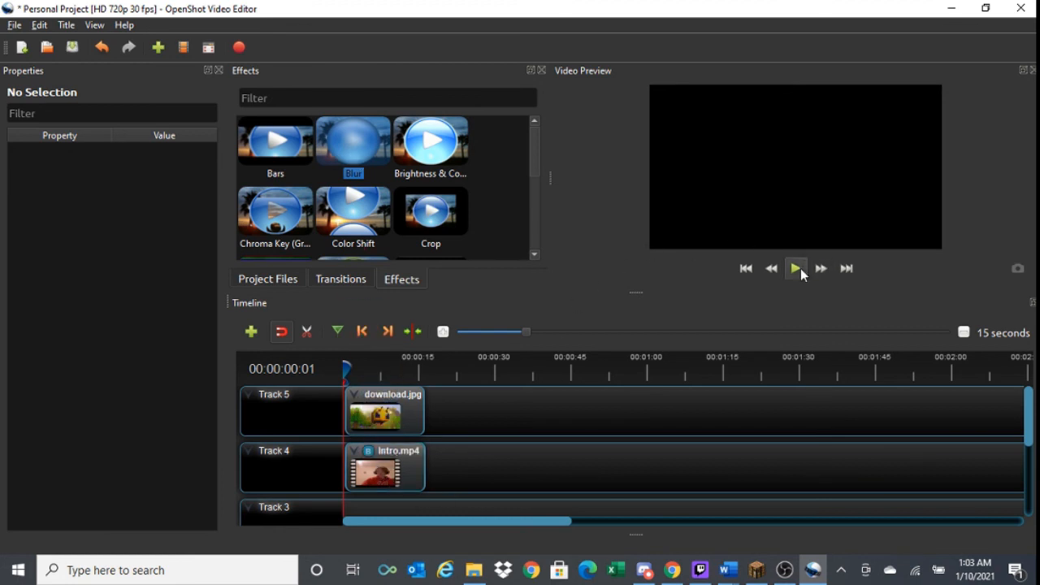
left_click(795, 268)
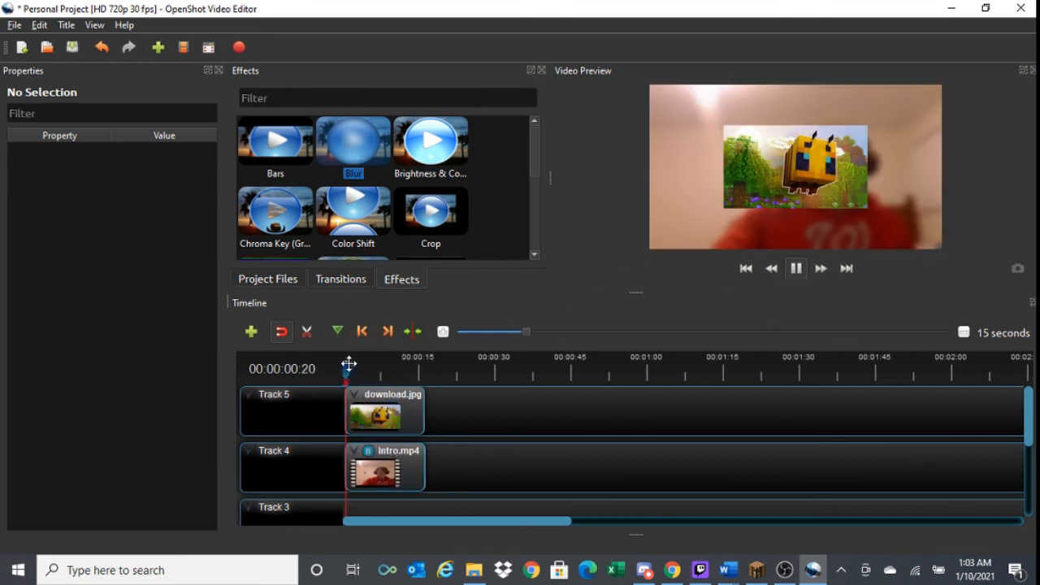
left_click_drag(347, 365, 404, 367)
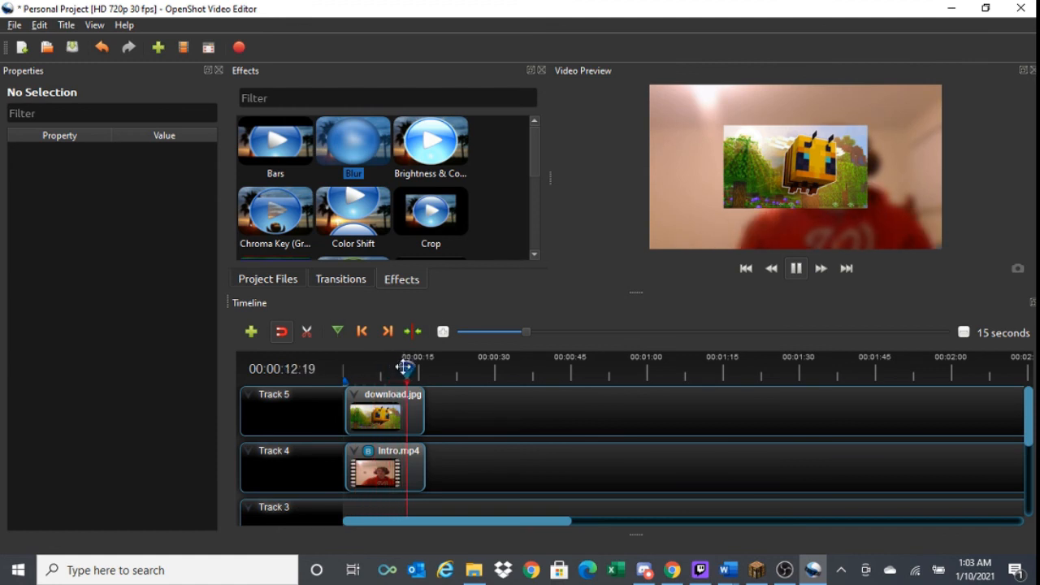
Delete the download.jpg clip from Track 5 and the blurred Intro clip from Track 4.
left_click(377, 406)
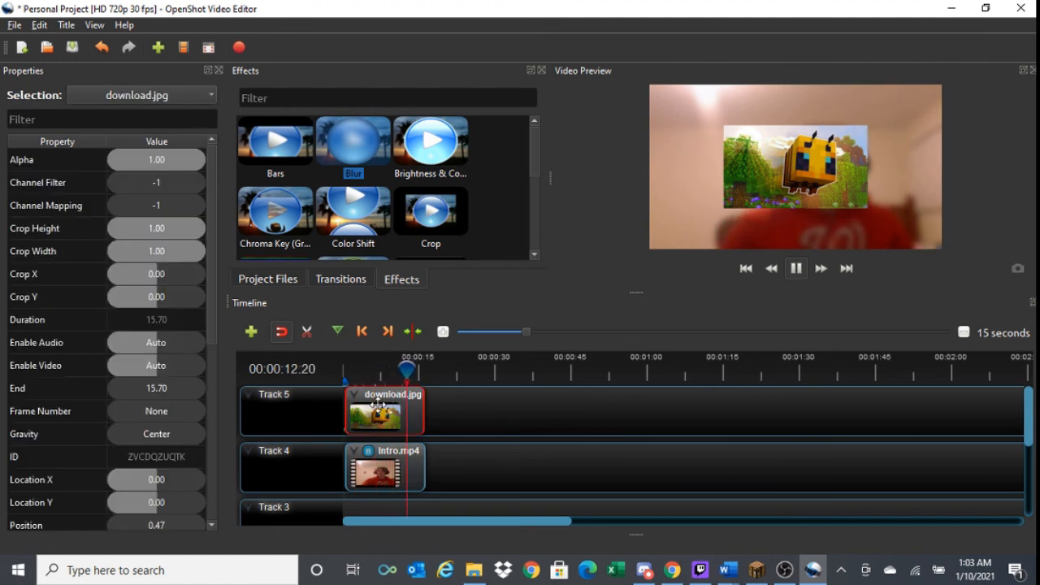
key("Delete")
left_click(371, 482)
key("Delete")
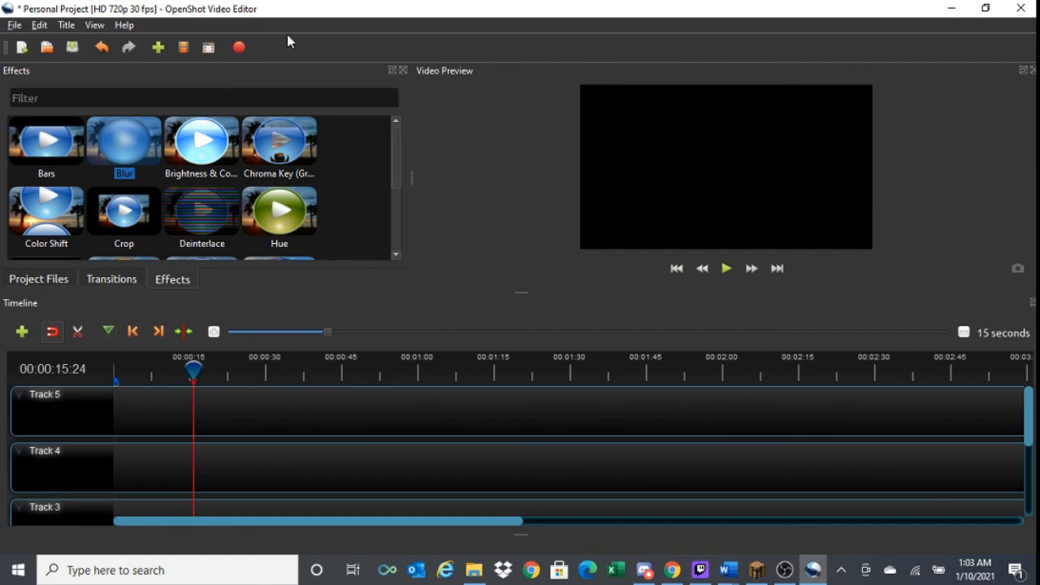
Create and save a title from the Cloud 1 template with Line 1 "Video" and Line 2 "The video".
left_click(68, 27)
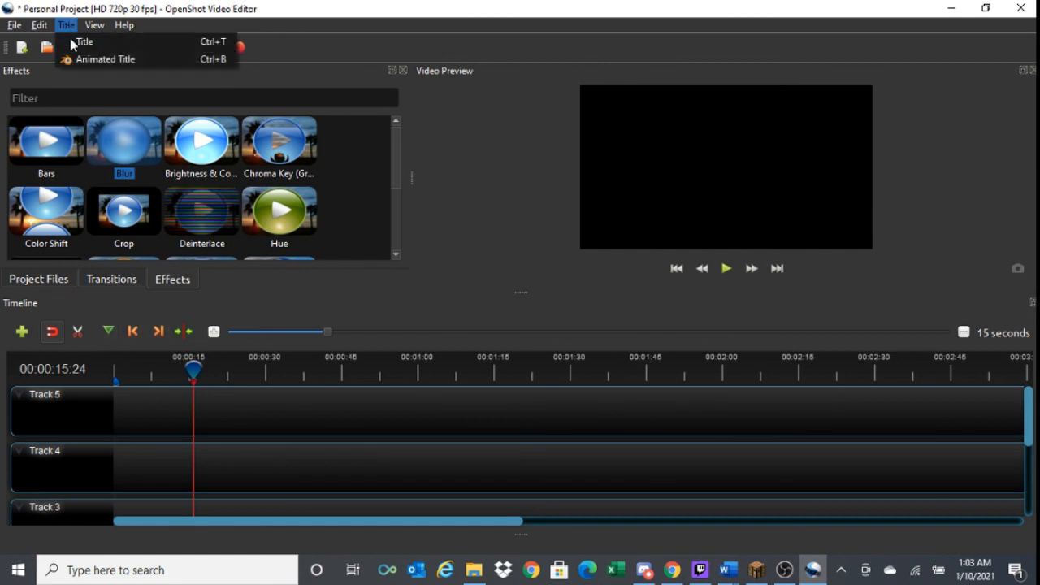
left_click(112, 42)
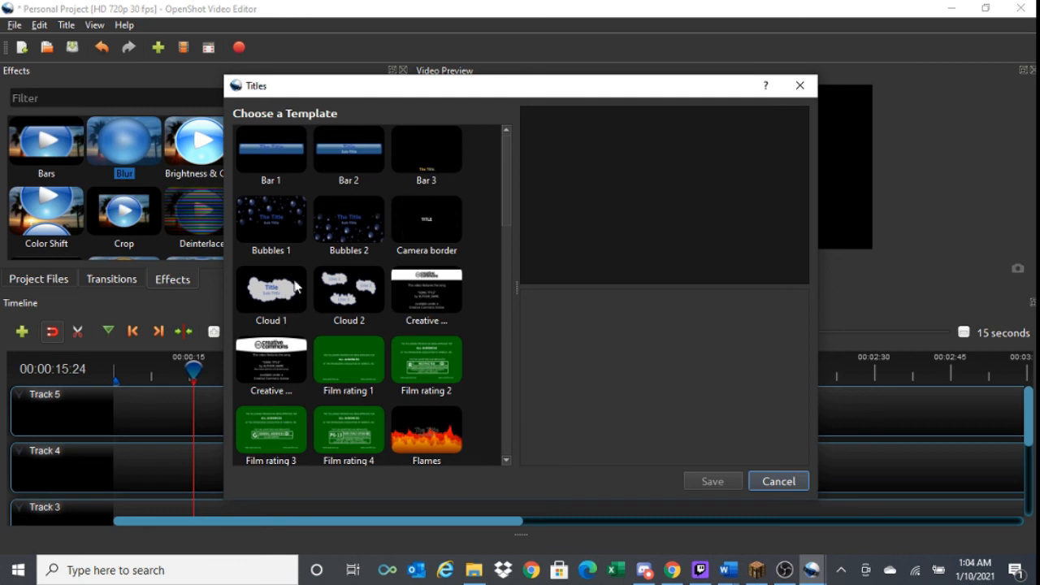
left_click(273, 305)
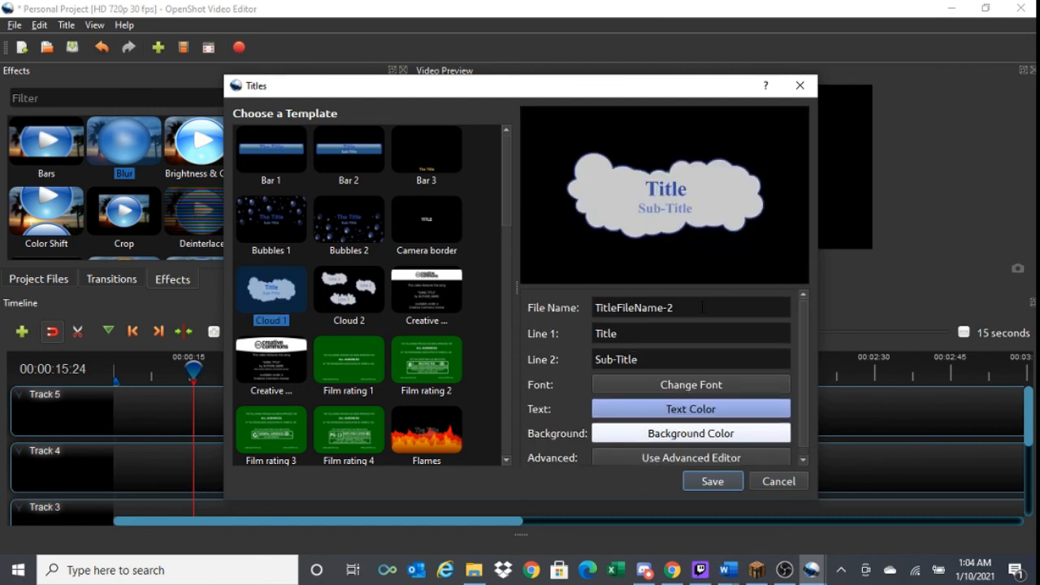
double_click(668, 341)
key("BackSpace")
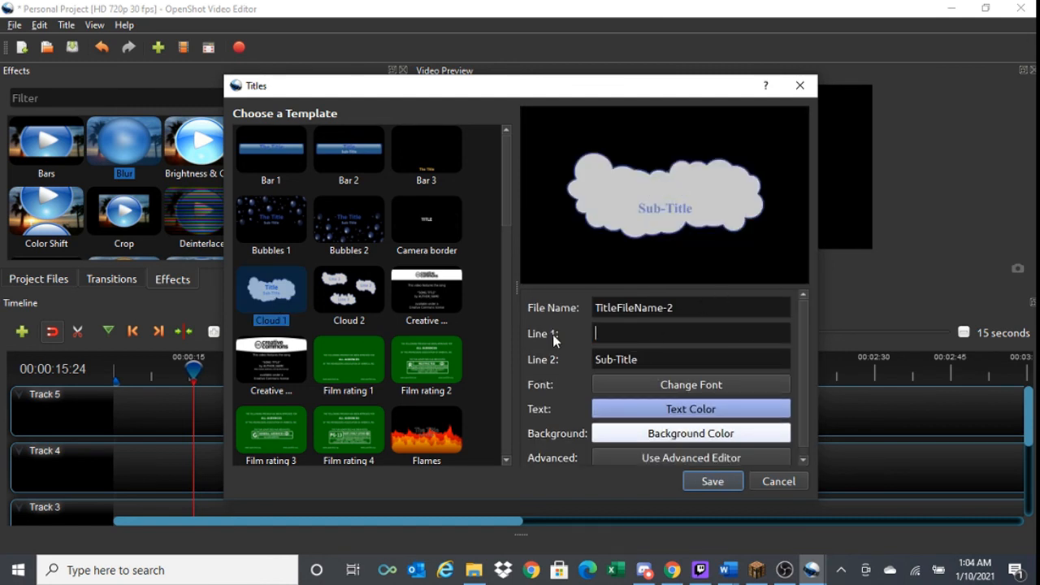
type("Video")
key("Tab")
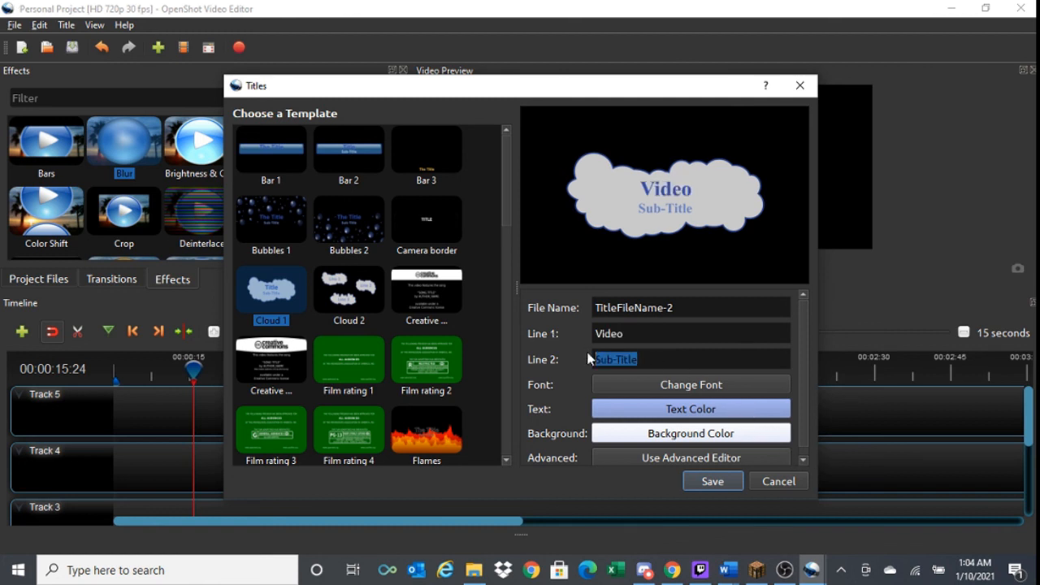
key("BackSpace")
type("T")
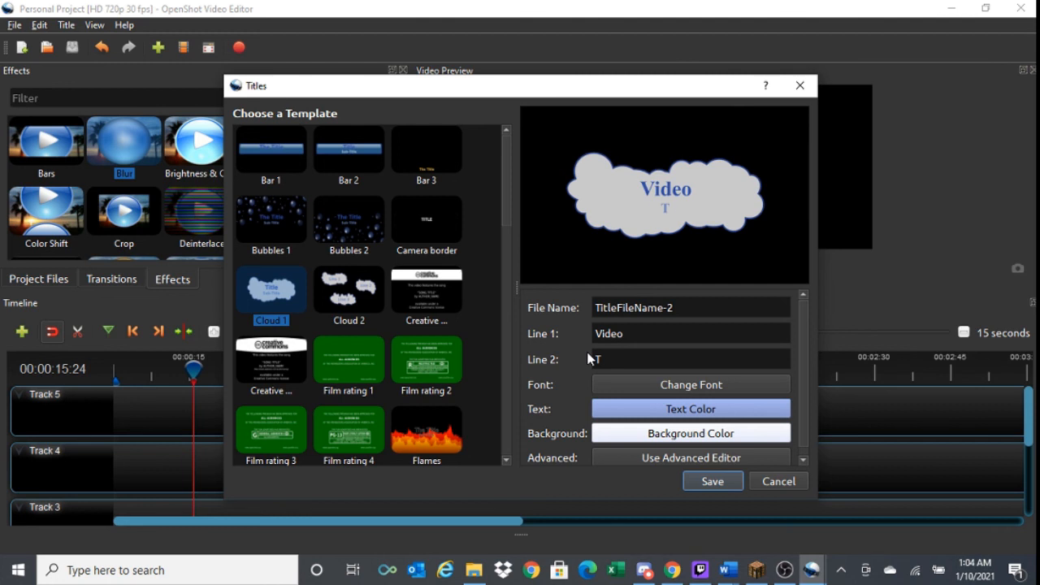
type("he video")
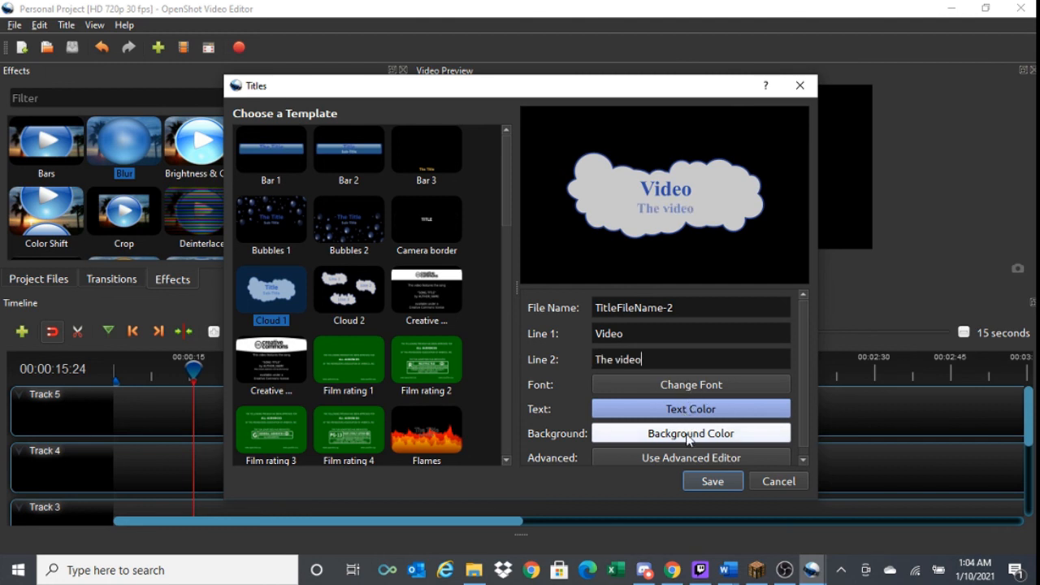
left_click(711, 483)
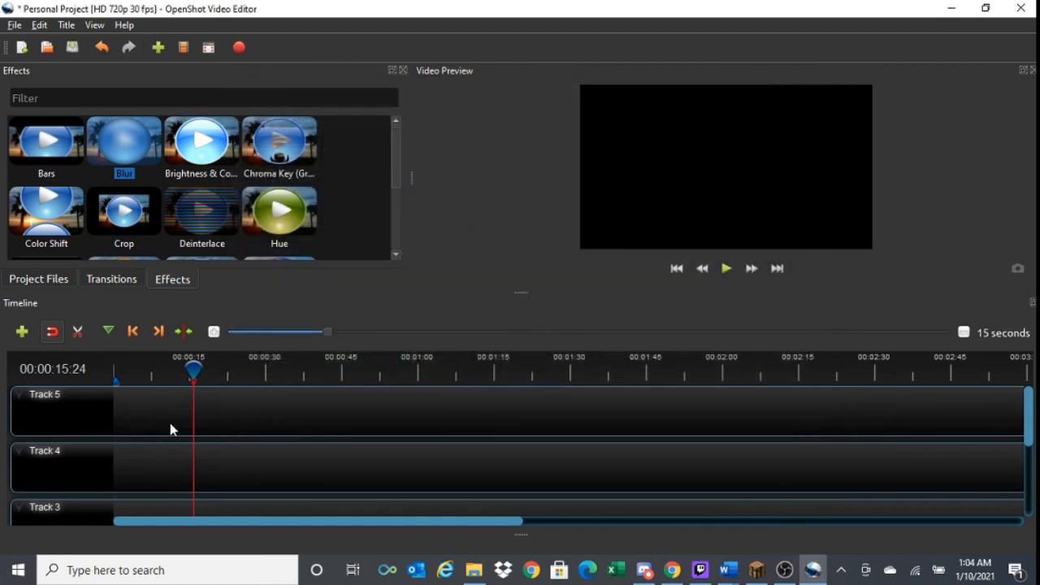
Place download.jpg at the start of Track 4 with the cloud title above it on Track 5, and scrub through the overlay.
left_click(38, 279)
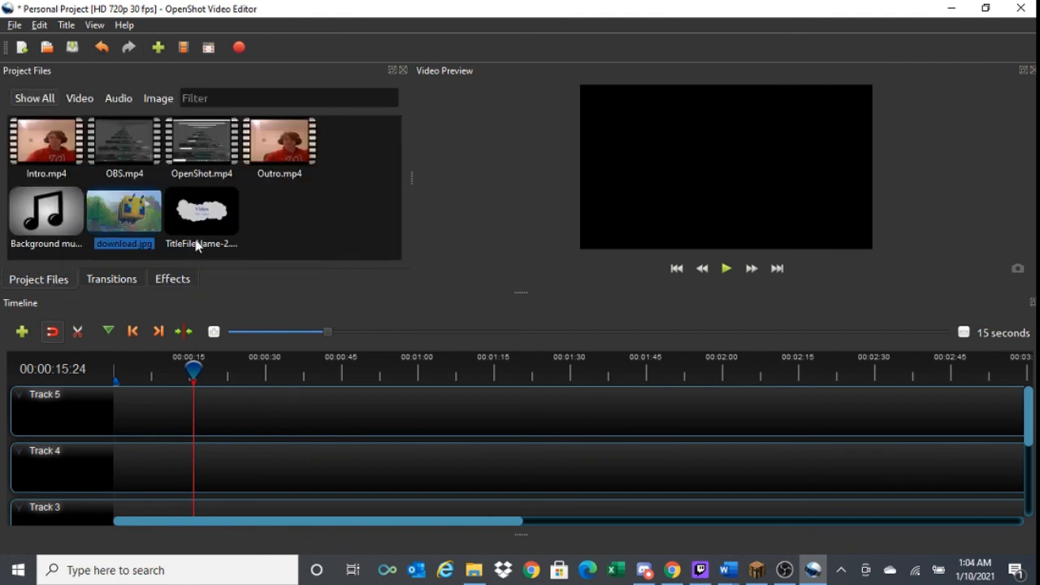
left_click_drag(164, 211, 114, 461)
left_click_drag(234, 188, 134, 411)
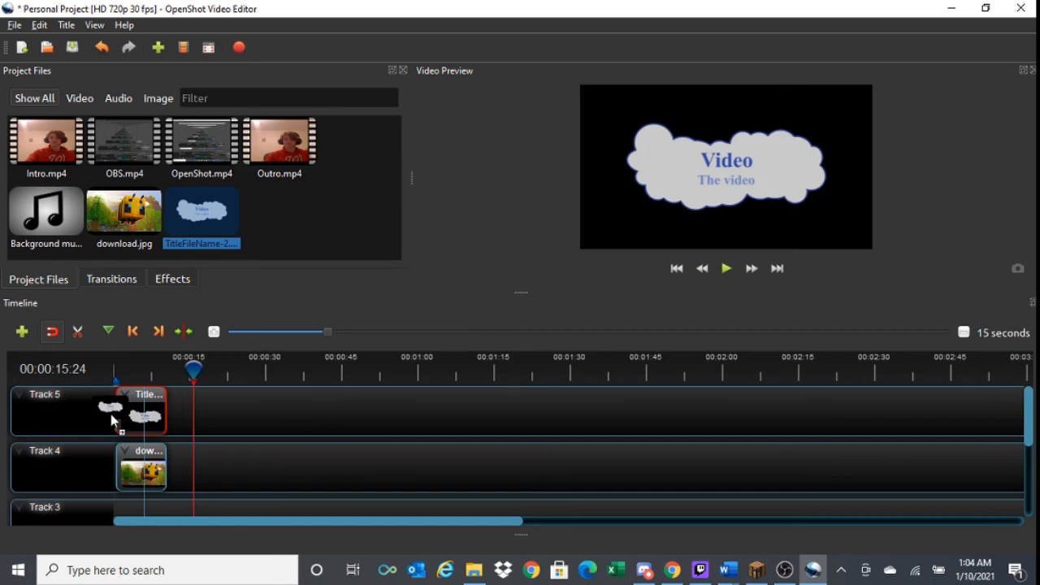
left_click_drag(193, 370, 138, 377)
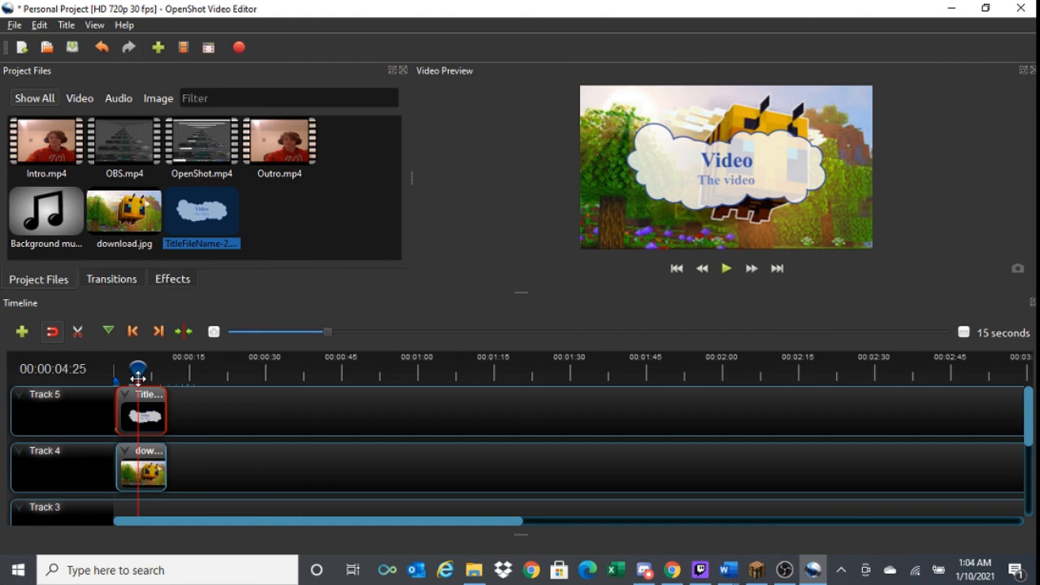
left_click_drag(138, 377, 157, 372)
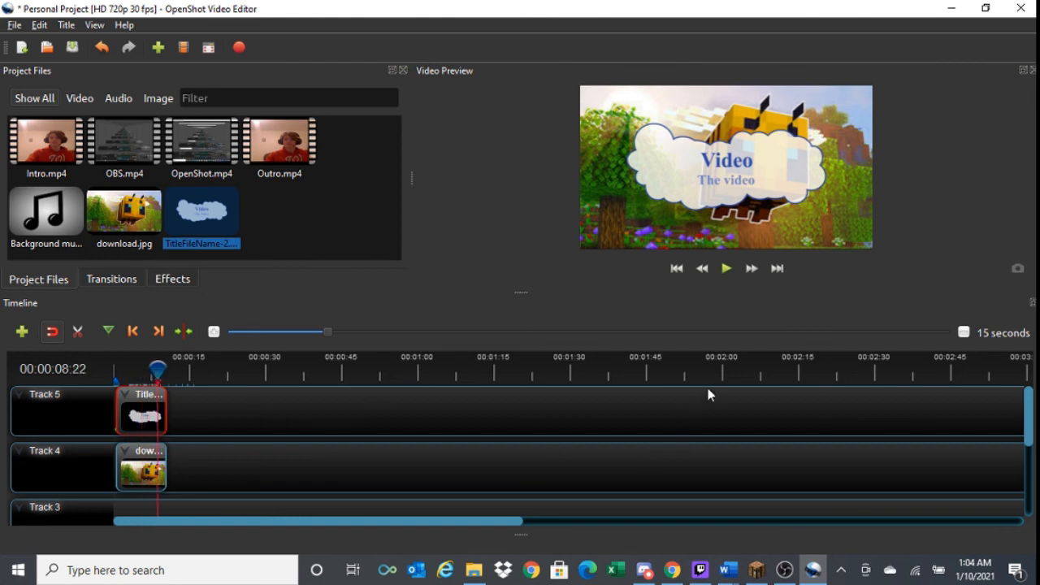